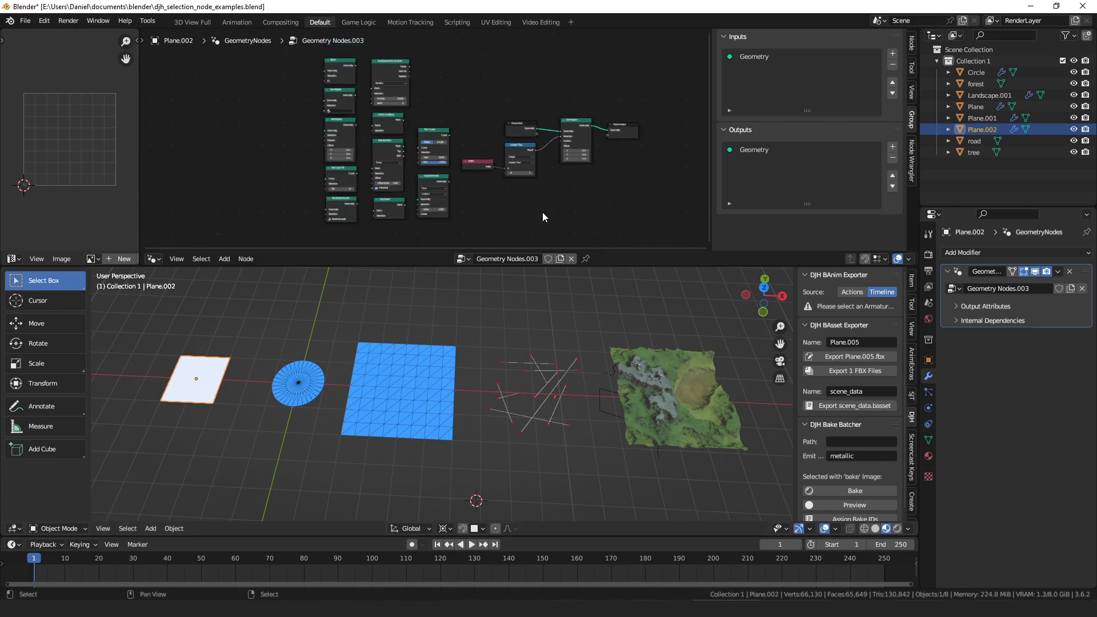
Examine the Selection inputs on the Set Position node and the surrounding geometry nodes.
scroll(447, 183, "up", 4)
middle_click_drag(392, 164, 419, 115)
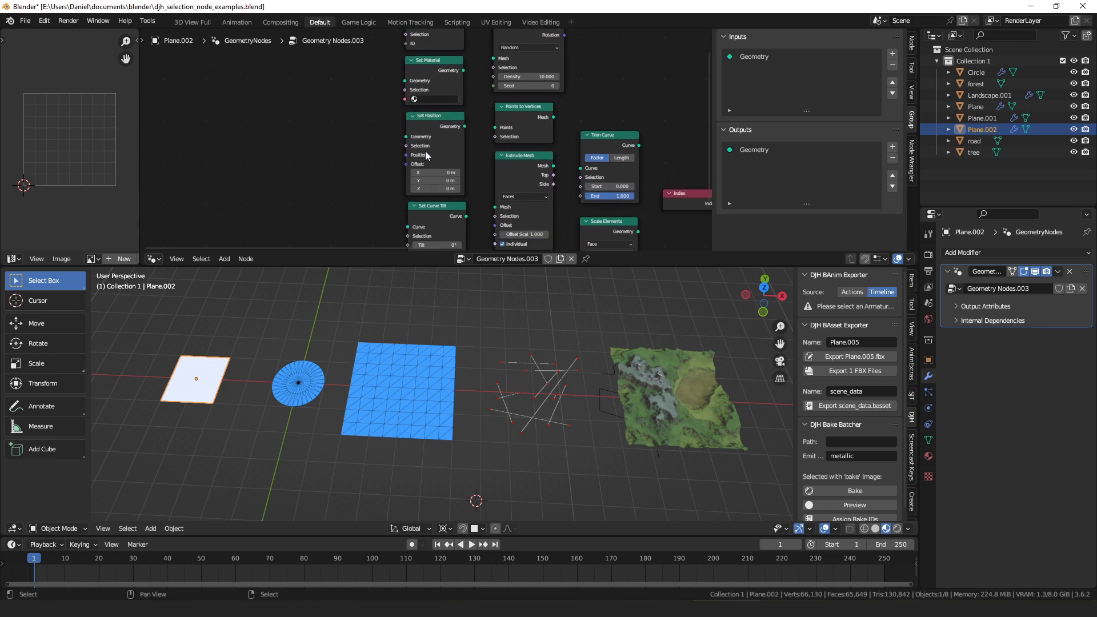
scroll(452, 157, "up", 2)
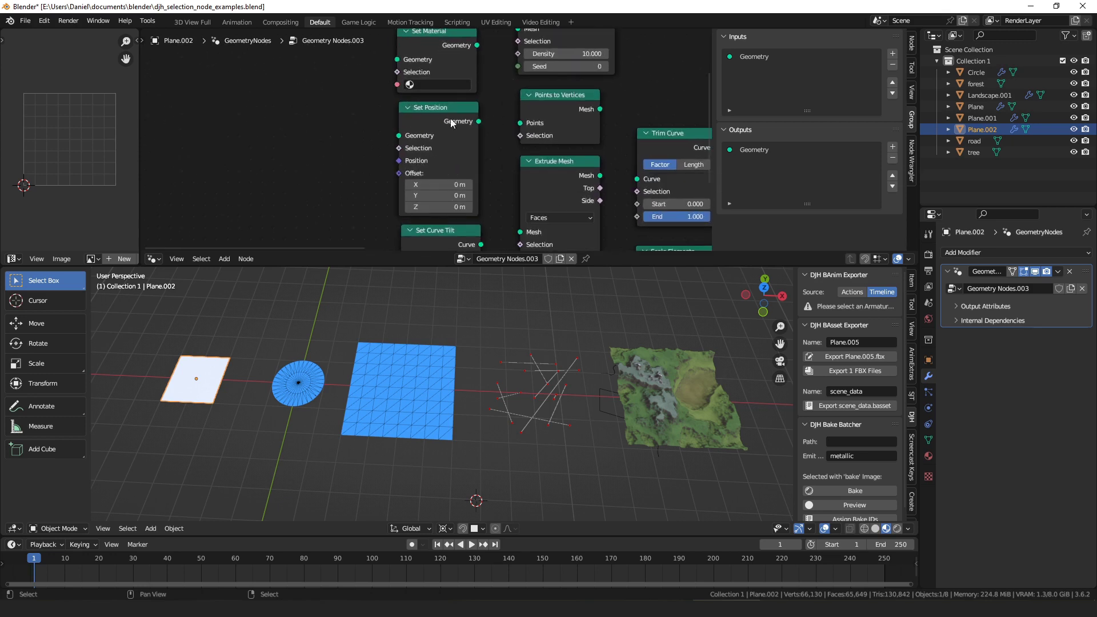
mouse_move(429, 125)
left_mouse_down()
mouse_move(441, 133)
mouse_move(443, 115)
left_mouse_up()
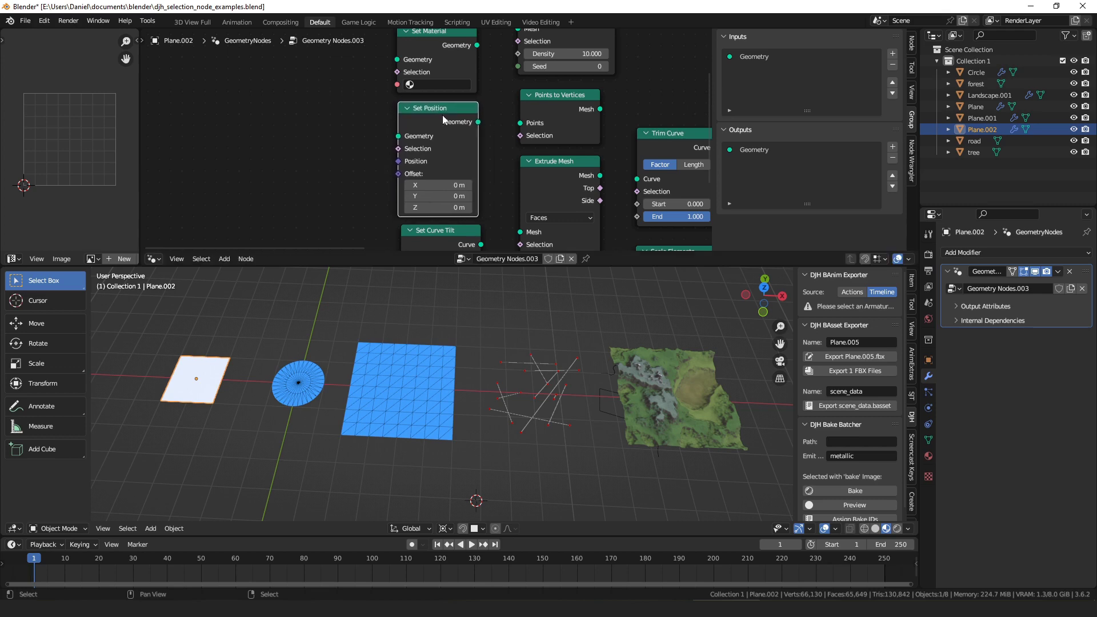
middle_click_drag(404, 144, 397, 160)
middle_click_drag(433, 127, 298, 108)
scroll(298, 108, "down", 3)
scroll(540, 137, "up", 1)
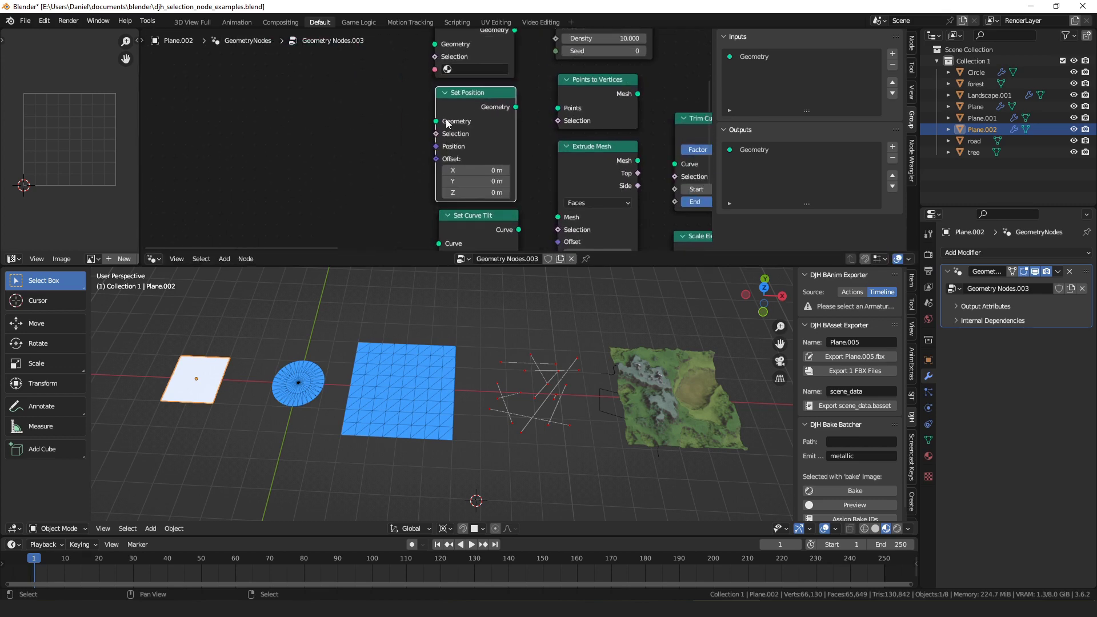
left_click_drag(436, 134, 330, 163)
middle_click_drag(393, 119, 260, 170)
scroll(428, 133, "down", 3)
Add a Realize Instances node to the node tree near the Trim Curve node.
key("shift+a")
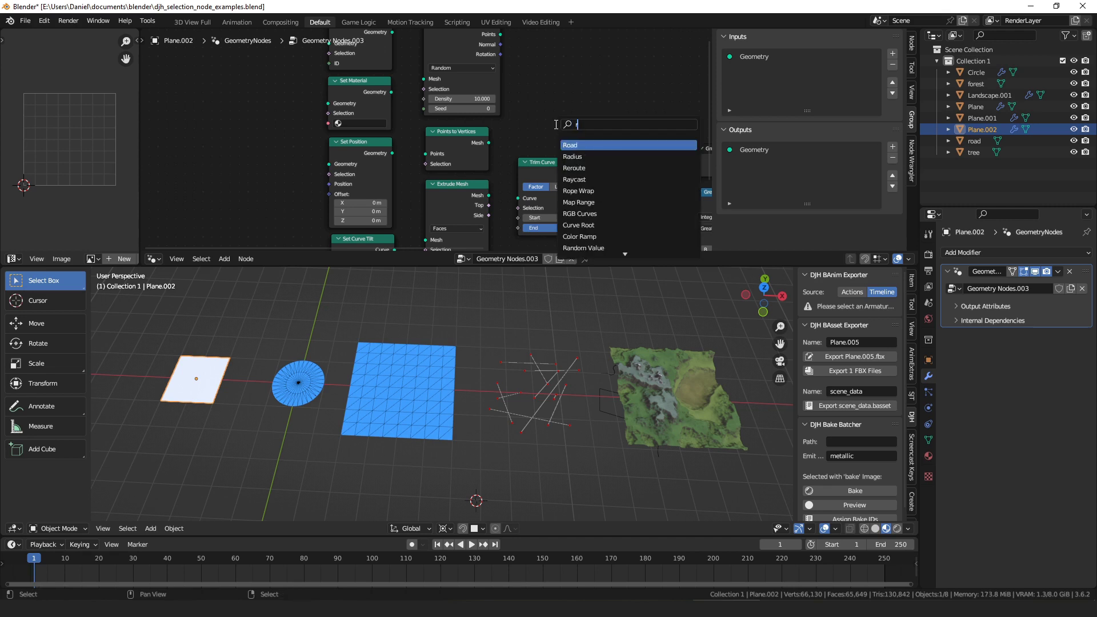
type("realize")
key("Return")
left_click(530, 111)
left_click_drag(546, 111, 561, 104)
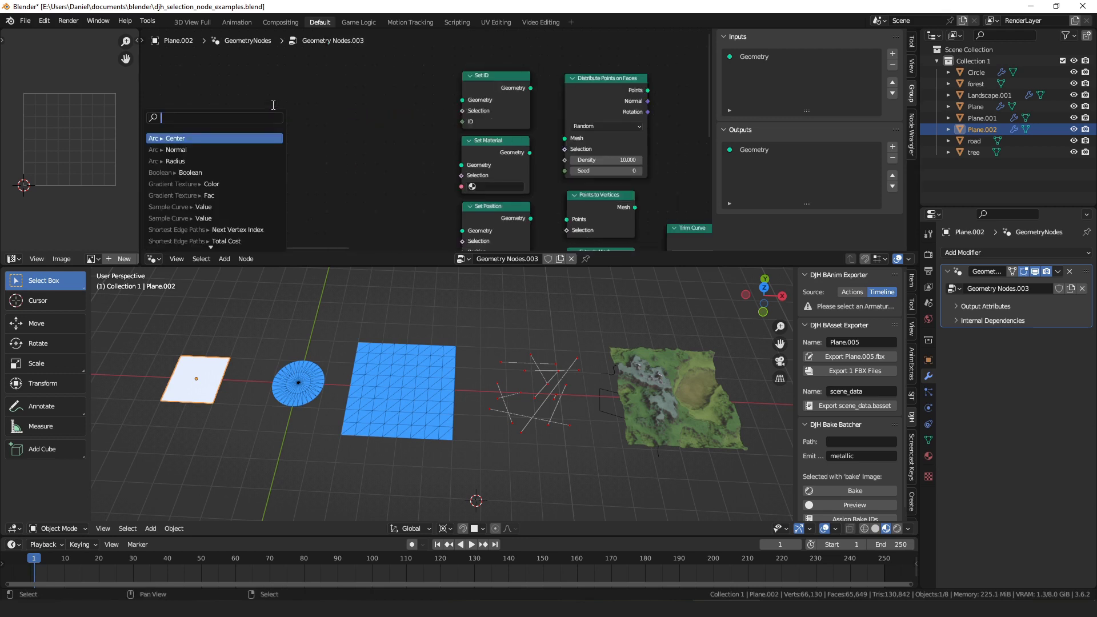
Add a Boolean node feeding the Selection input of the Set ID node and place it beside that node.
type("bool")
key("Return")
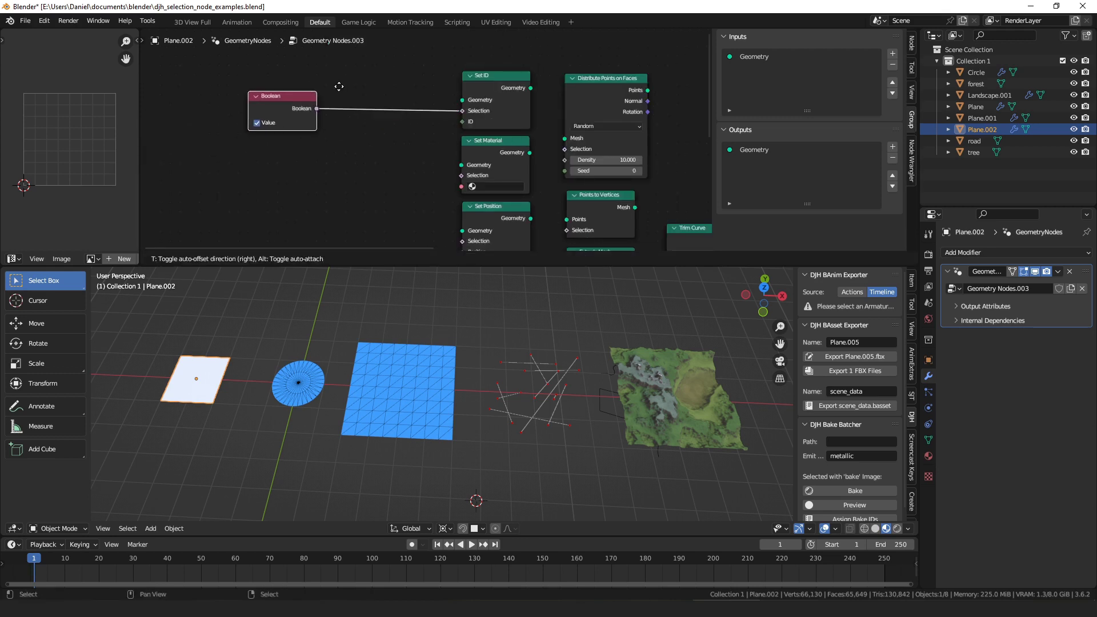
left_click(402, 92)
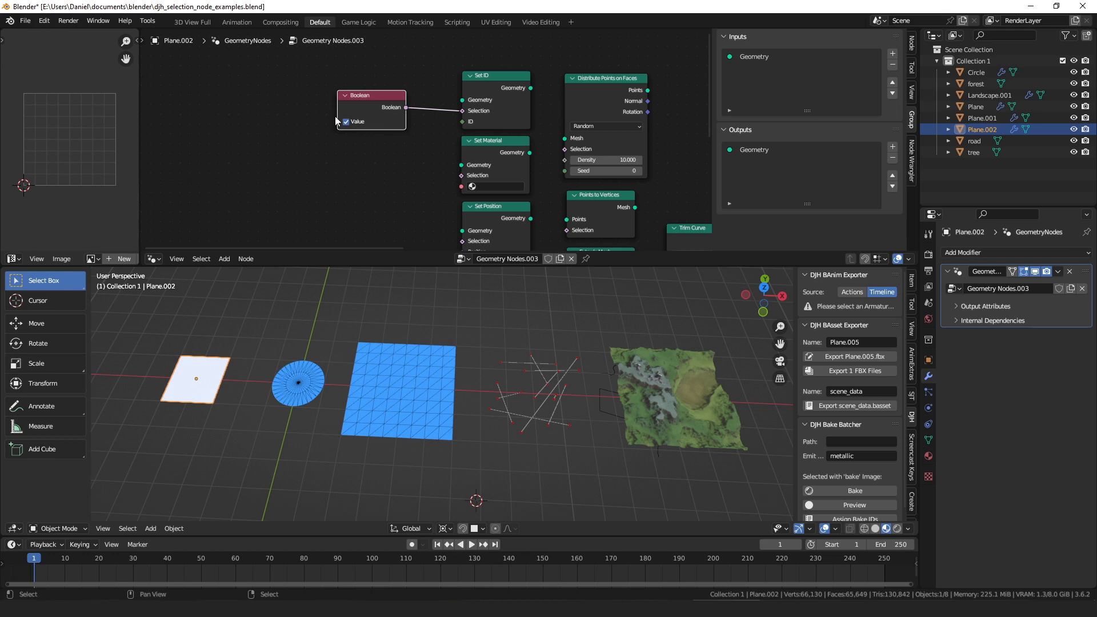
left_click(317, 163)
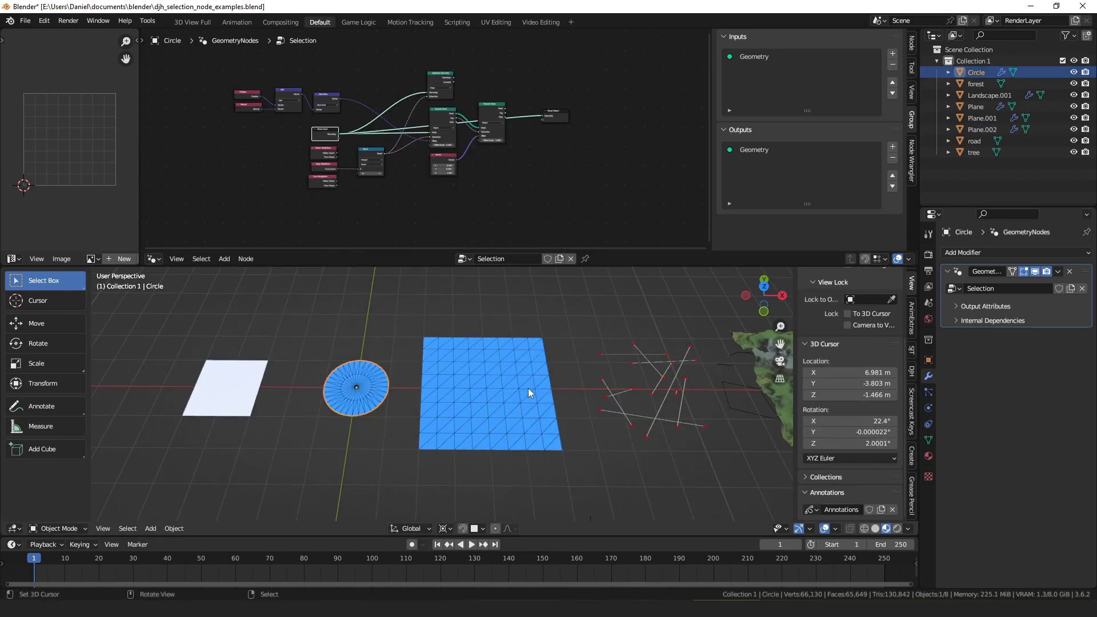
Examine the circle mesh and the Vertex, Edge and Face Neighbors nodes beside the Equal comparison.
scroll(526, 394, "up", 5)
middle_click_drag(457, 365, 673, 377, "shift")
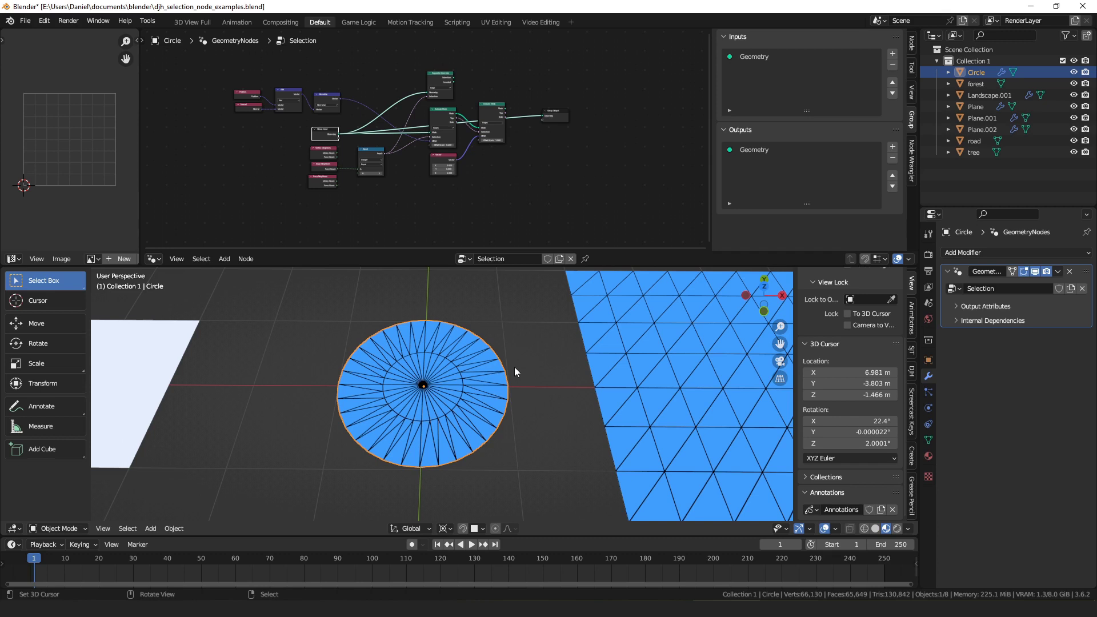
scroll(424, 187, "up", 4)
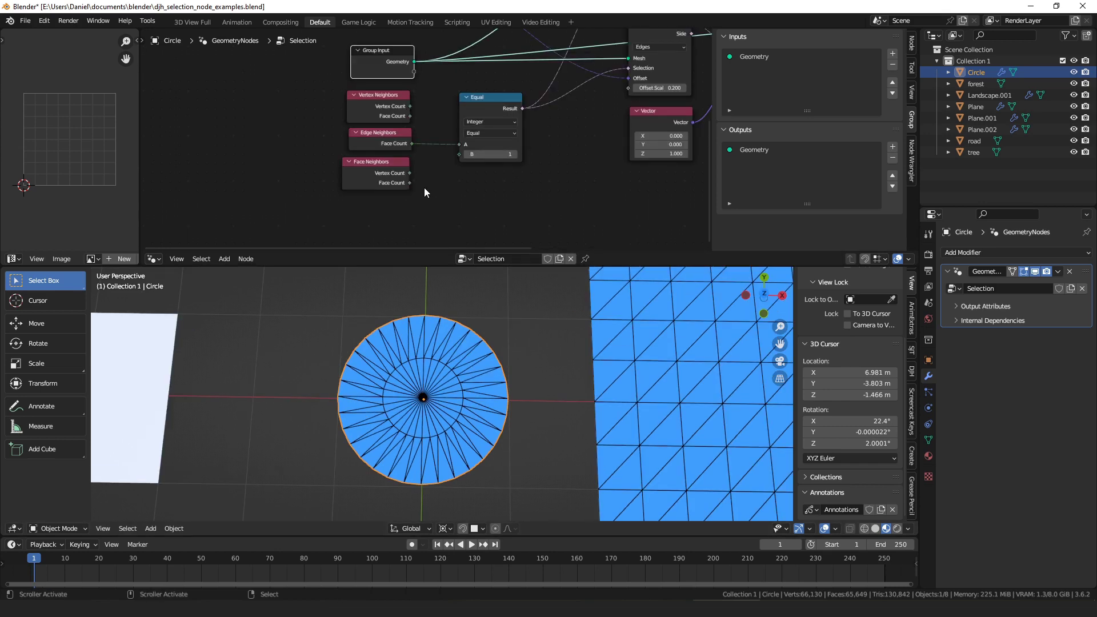
scroll(434, 142, "up", 3)
middle_click_drag(431, 159, 410, 181)
left_click_drag(349, 196, 347, 203)
left_click_drag(346, 132, 359, 207)
middle_click_drag(409, 214, 380, 206)
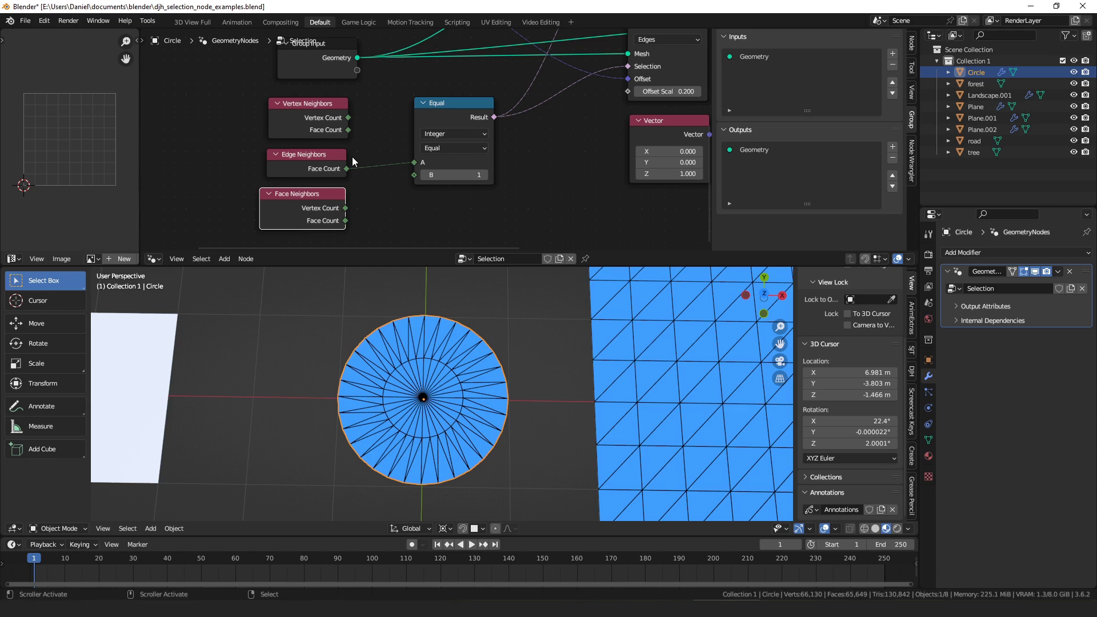
scroll(352, 157, "up", 2)
left_click(313, 176)
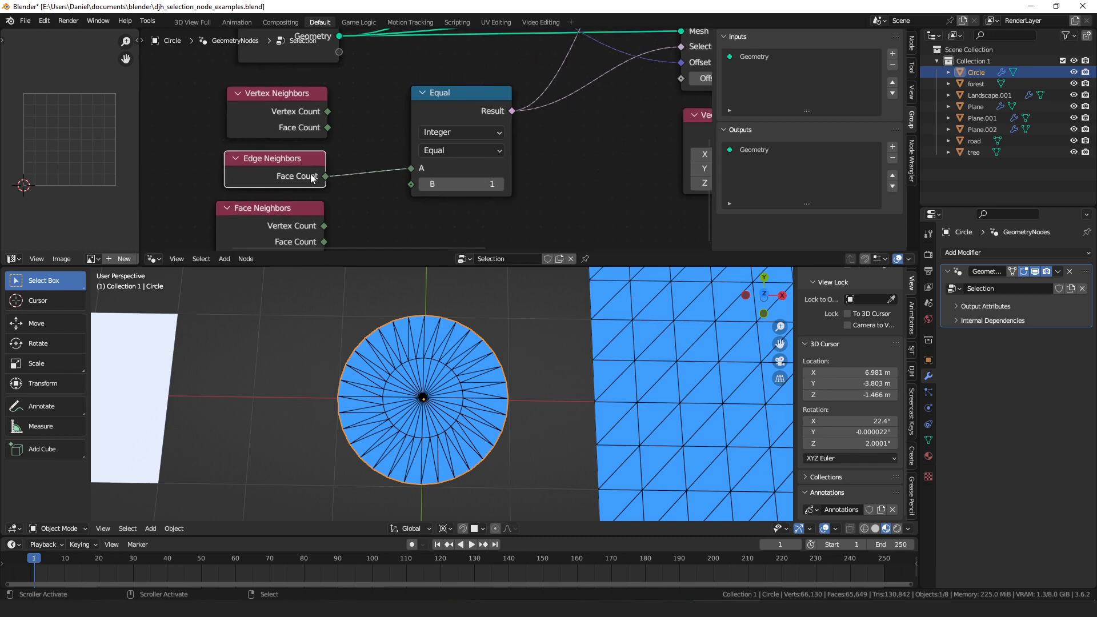
left_click_drag(300, 176, 297, 172)
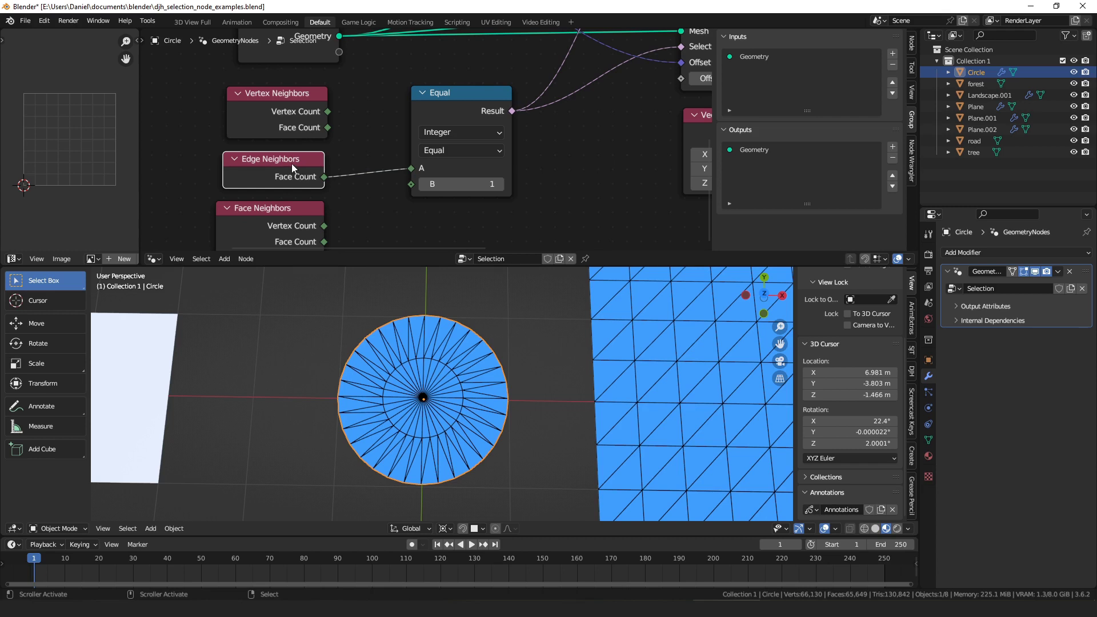
Replace the Separate Geometry node with a new one fed by the Group Input geometry, placed above the first Extrude Mesh node.
key("Home")
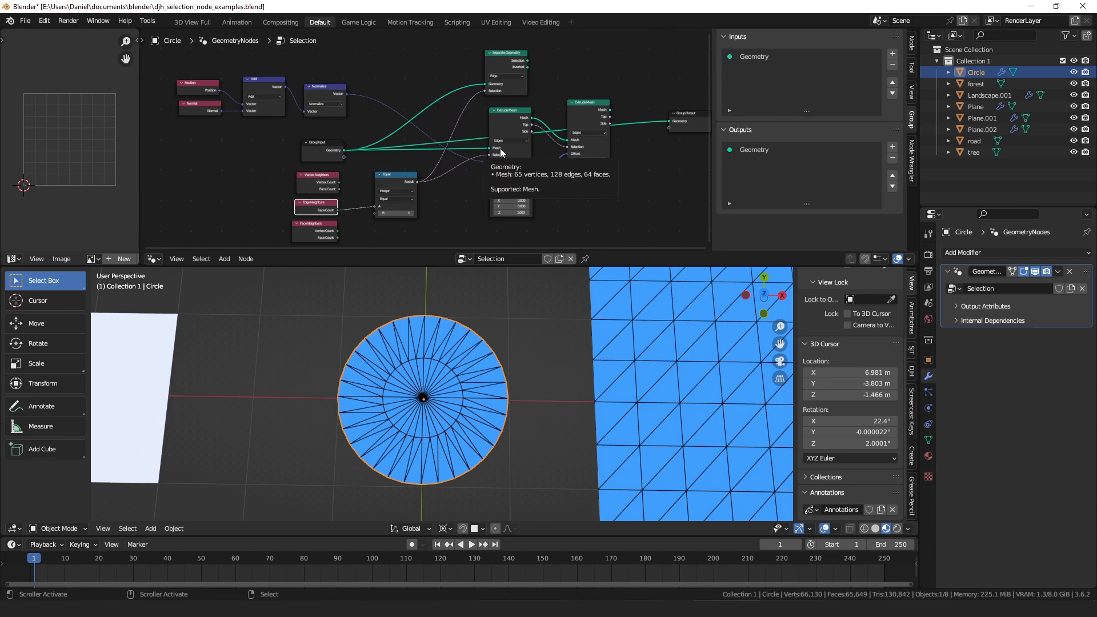
middle_click_drag(499, 149, 432, 196)
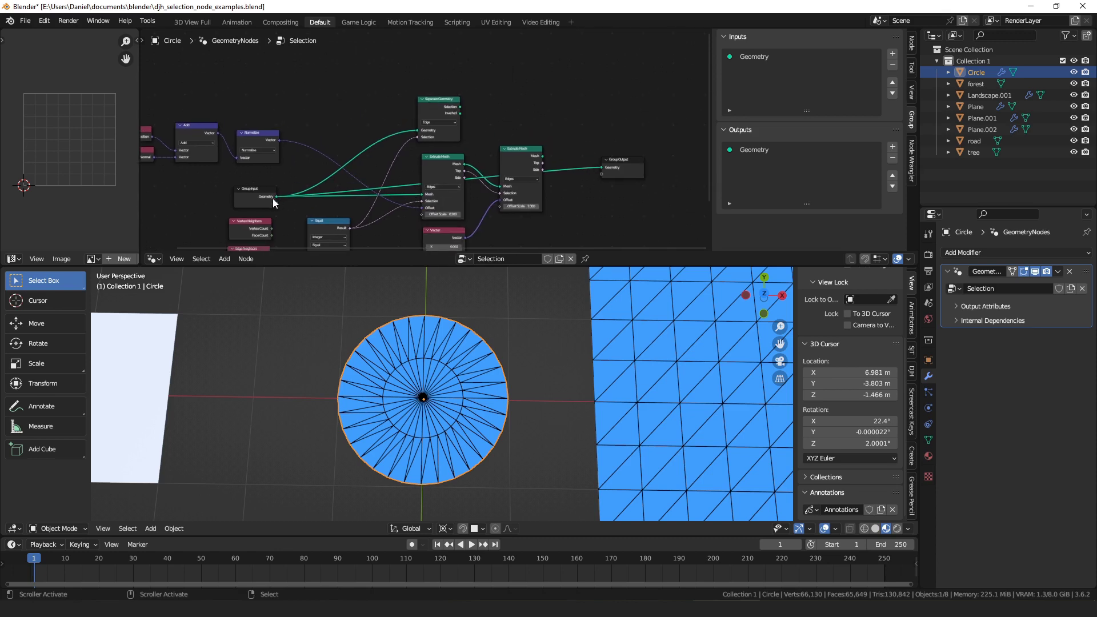
left_click_drag(427, 117, 429, 101)
key("x")
left_click_drag(276, 196, 452, 109)
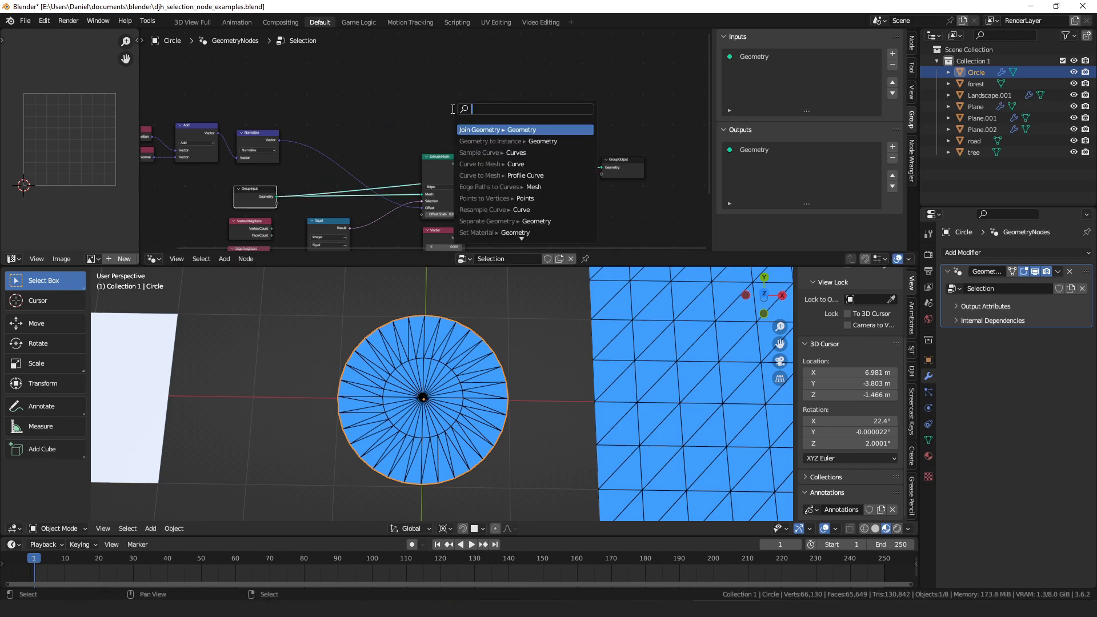
type("separate")
key("Return")
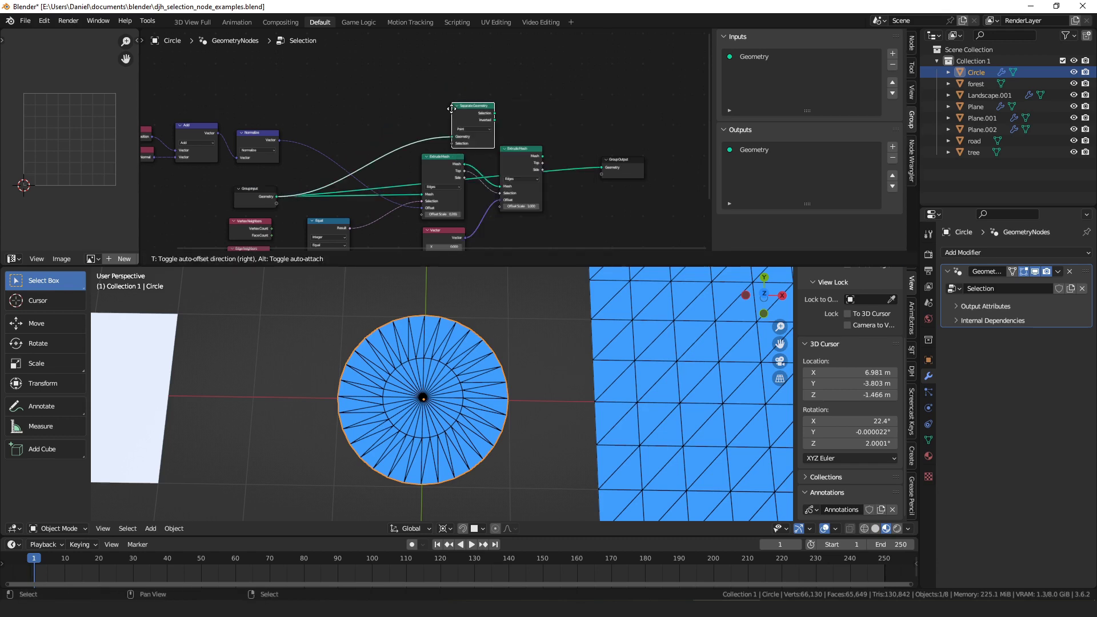
left_click(415, 99)
Set the new Separate Geometry node's domain to Edge and connect the Equal node's Result to its Selection input.
left_click(437, 121)
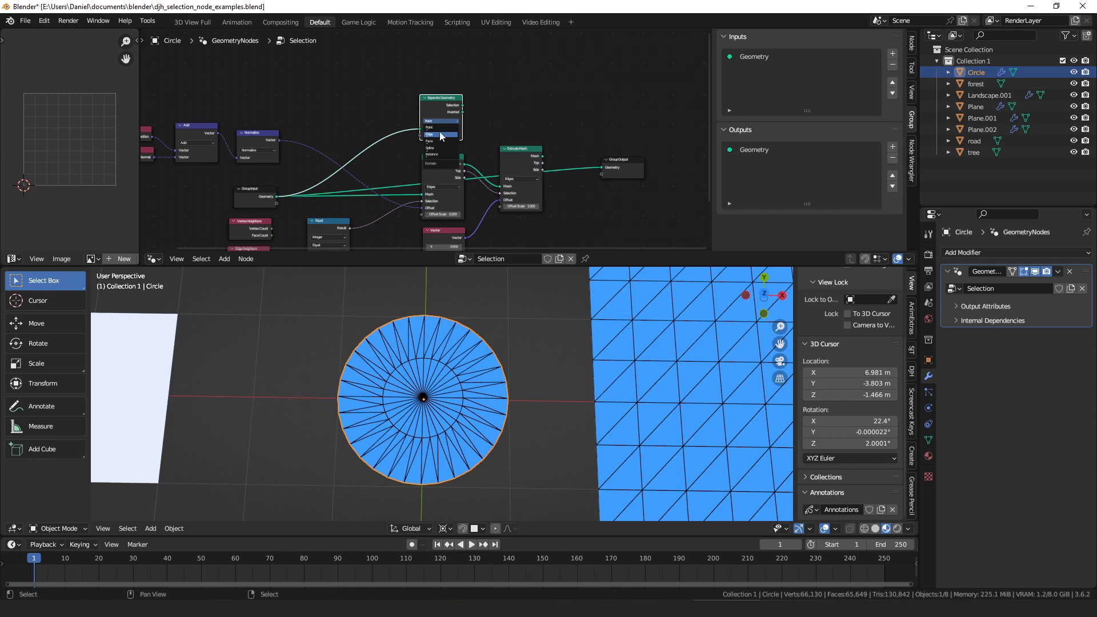
left_click(440, 135)
left_click_drag(350, 227, 421, 136)
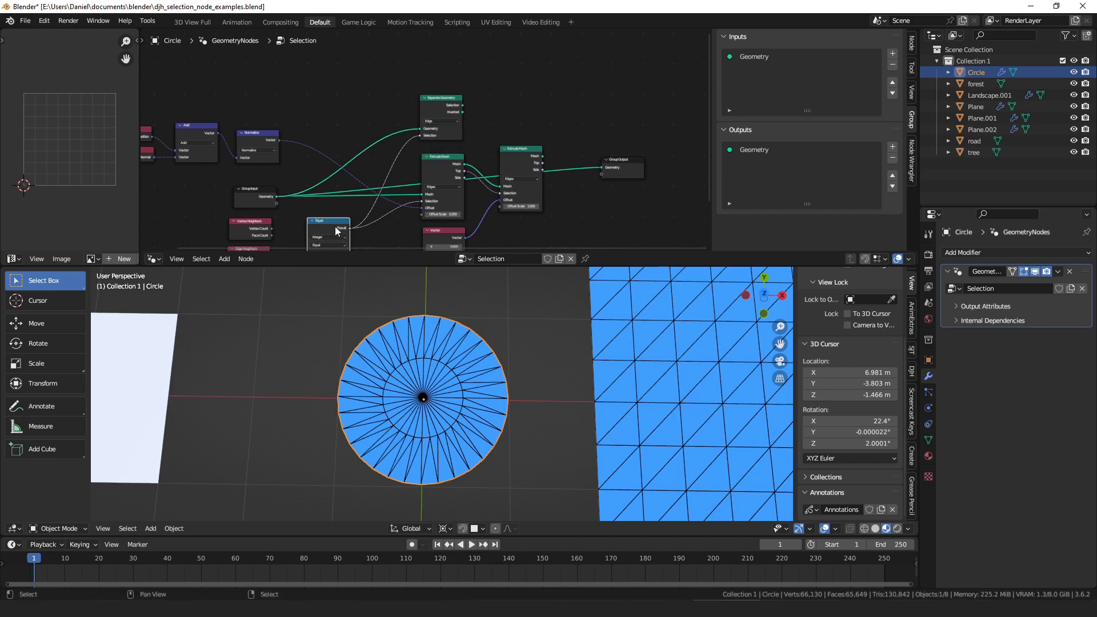
Preview the Separate Geometry node's Selection and Inverted outputs alternately on the circle, ending on Selection.
left_click(452, 106, "ctrl+shift")
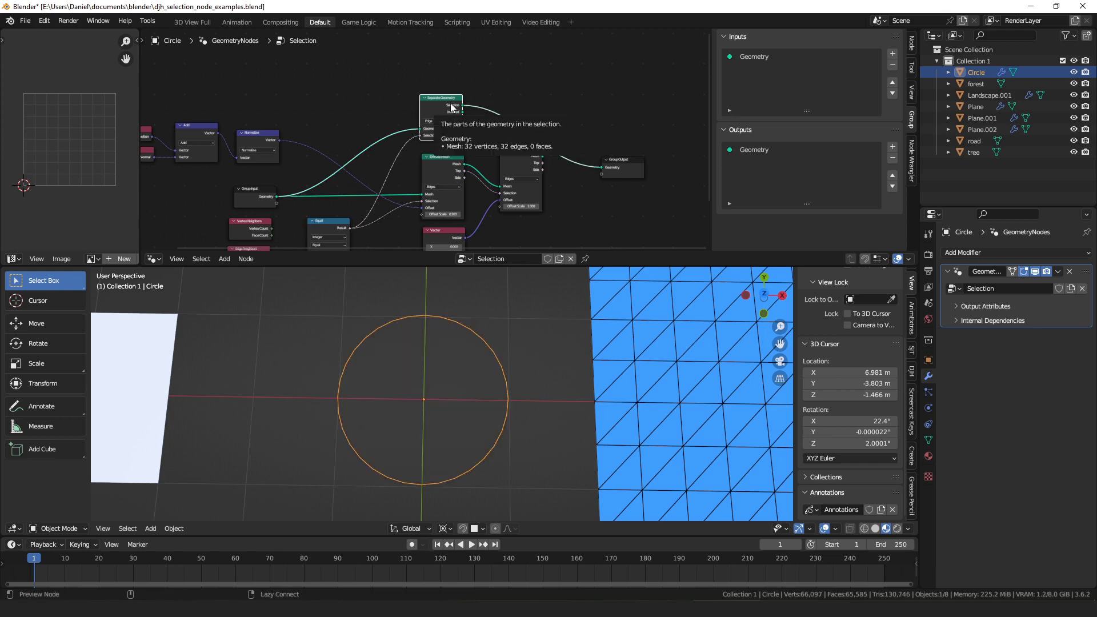
left_click(452, 106, "ctrl+shift")
left_click(451, 107, "ctrl+shift")
left_click(451, 106, "ctrl+shift")
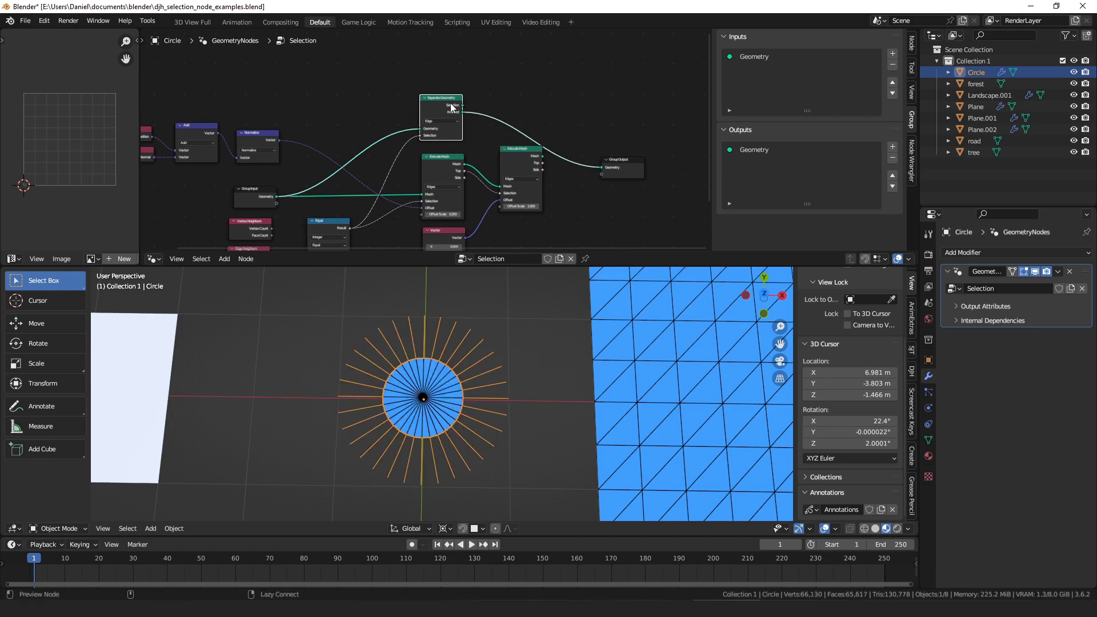
left_click(452, 106, "ctrl+shift")
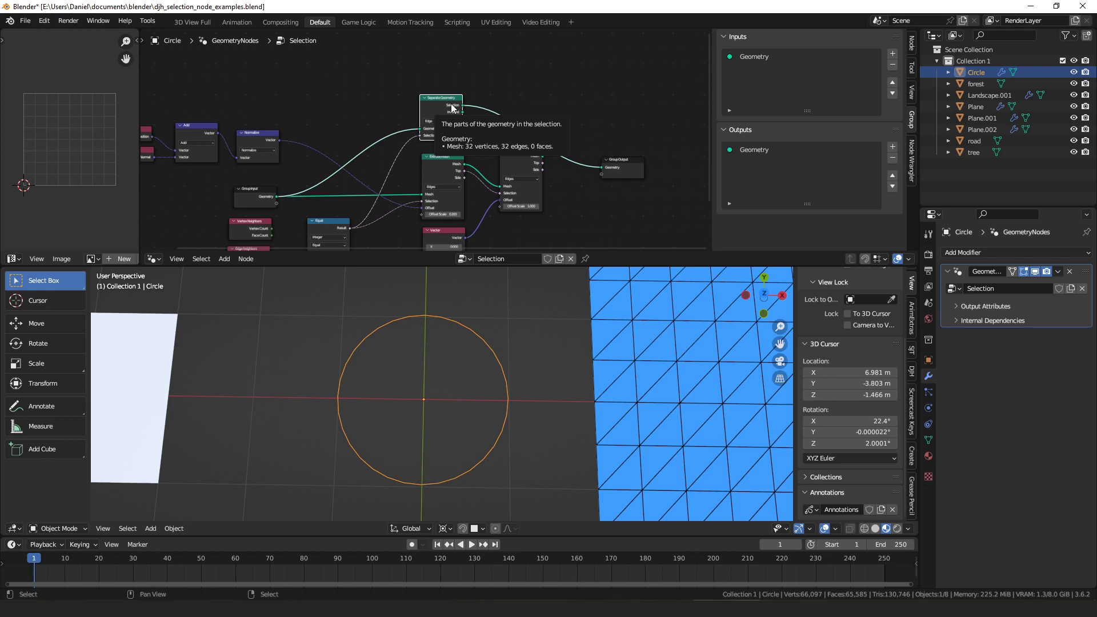
Preview the circle at Group Input and the first Extrude Mesh, ending with the second Extrude Mesh feeding Group Output.
middle_click_drag(472, 170, 458, 146)
left_click(443, 139, "ctrl+shift")
middle_click_drag(502, 425, 479, 273)
left_click(235, 173, "ctrl+shift")
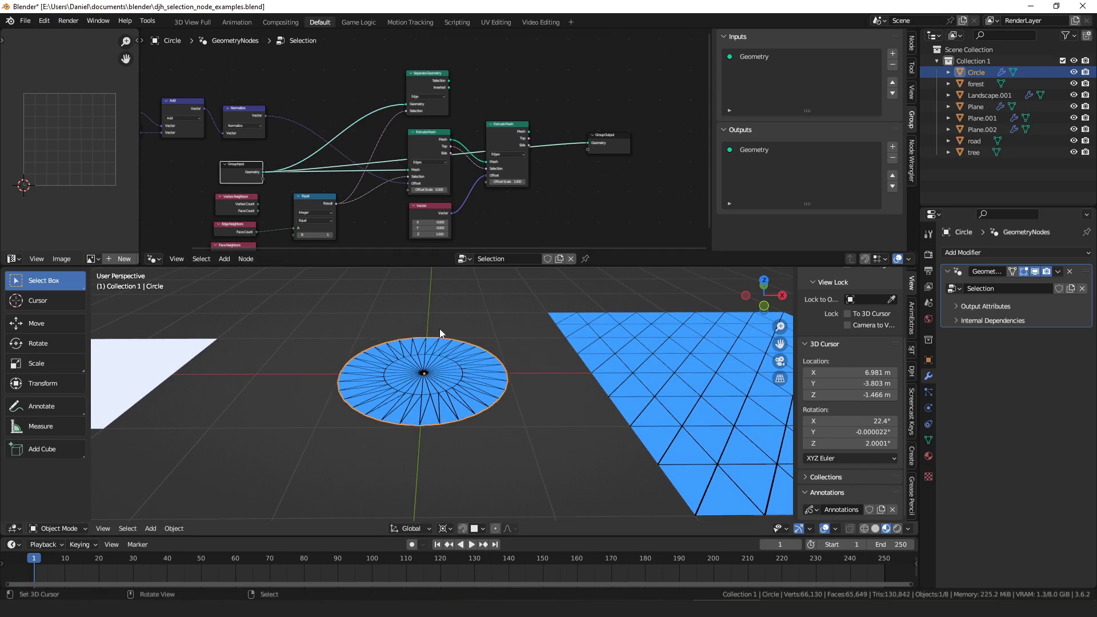
left_click(425, 134, "ctrl+shift")
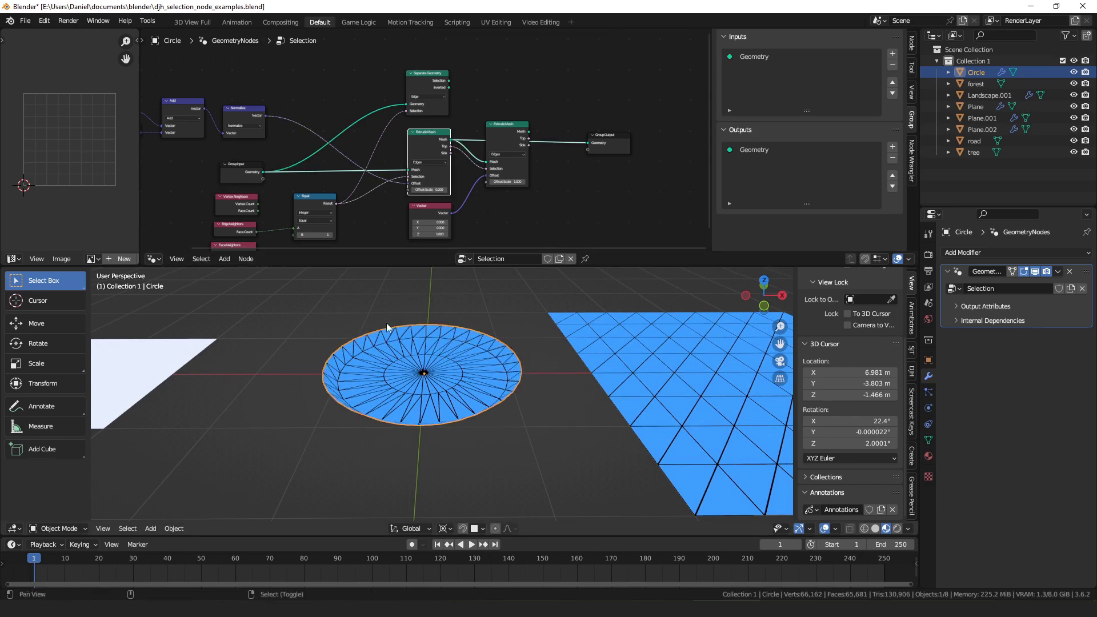
left_click(509, 134, "ctrl+shift")
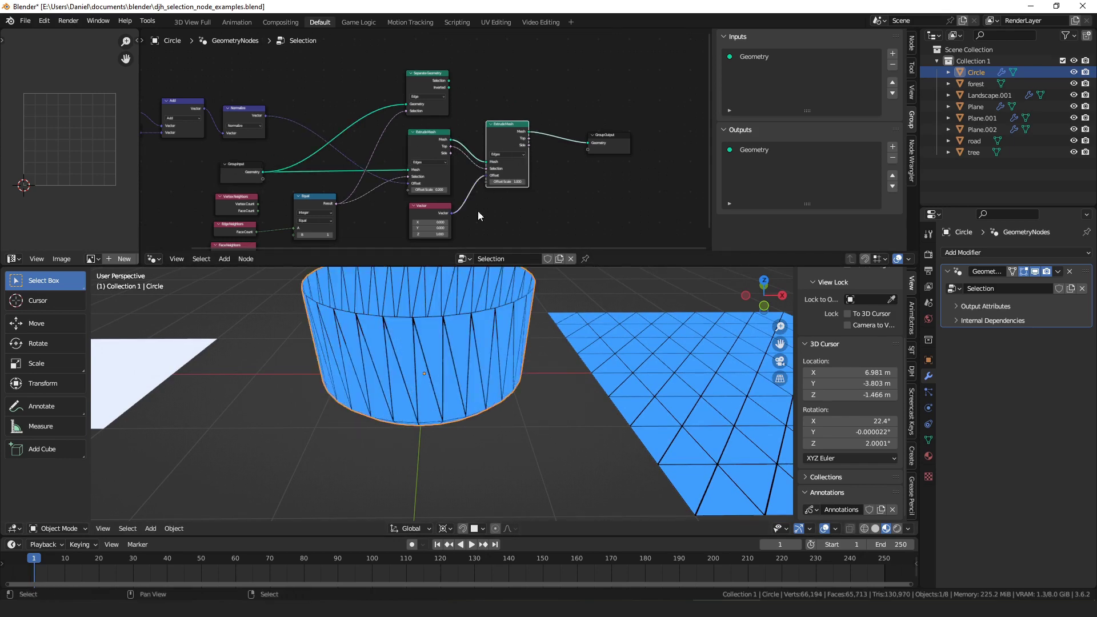
Examine the first Extrude Mesh node and the Position, Normal, Add and Normalize chain that drives its Offset.
scroll(520, 178, "up", 2)
left_click_drag(460, 149, 515, 182)
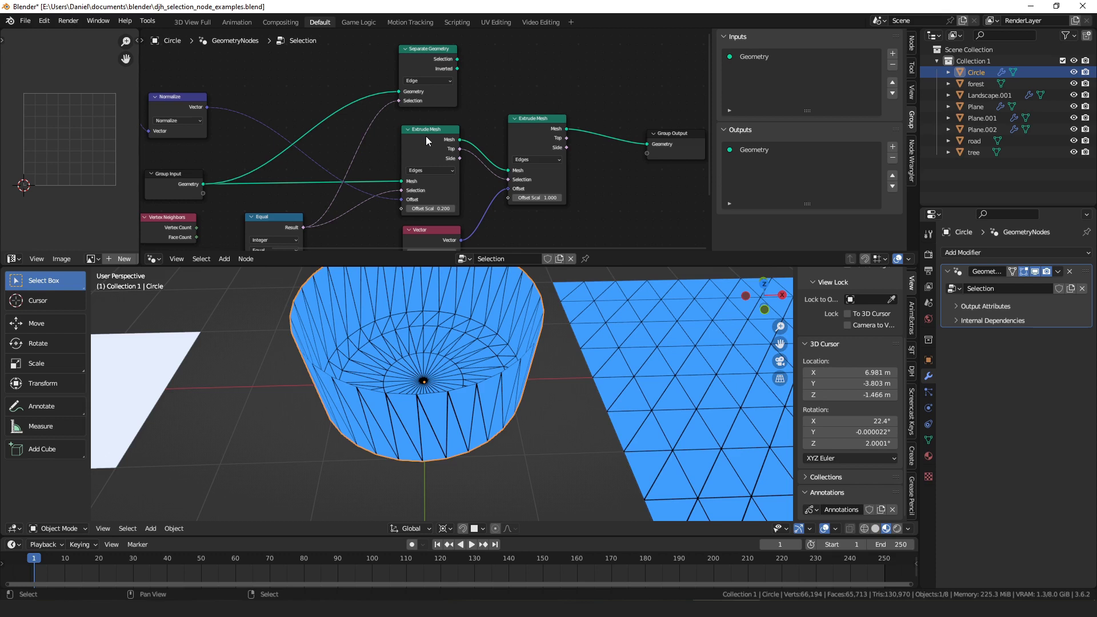
middle_click_drag(461, 173, 485, 126)
left_click_drag(444, 189, 450, 191)
left_click_drag(194, 177, 195, 179)
left_click_drag(290, 174, 294, 183)
middle_click_drag(380, 161, 530, 200)
left_click_drag(339, 92, 335, 100)
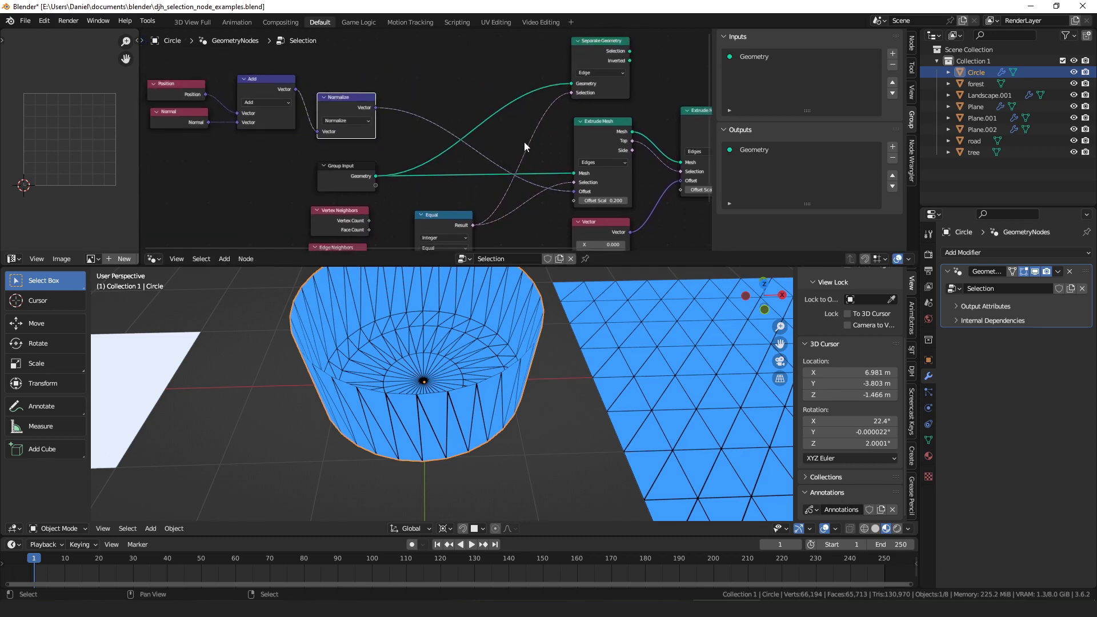
Examine how the first Extrude Mesh node's Top output and the Vector node drive the second Extrude Mesh node.
middle_click_drag(536, 144, 351, 153)
left_click_drag(416, 140, 416, 138)
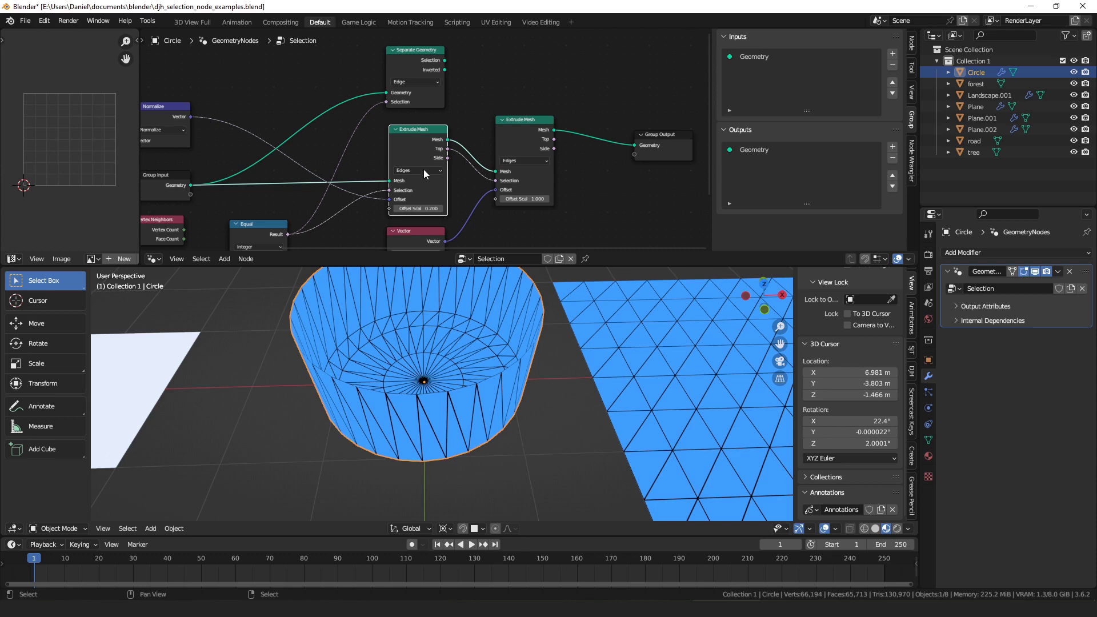
middle_click_drag(425, 153, 395, 145)
left_click_drag(386, 136, 382, 135)
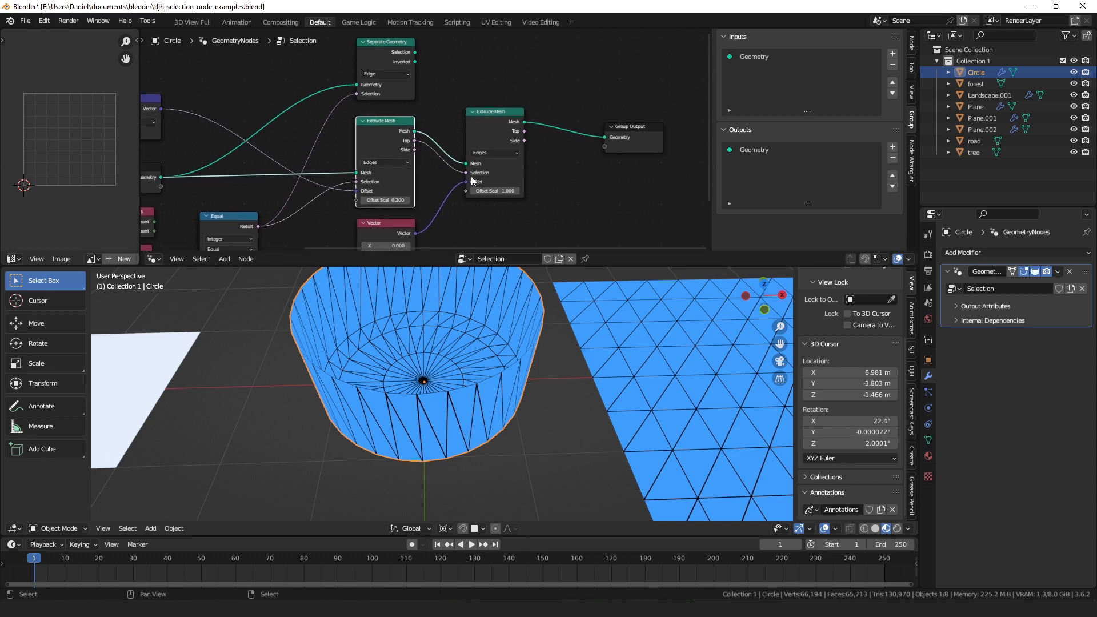
mouse_move(480, 172)
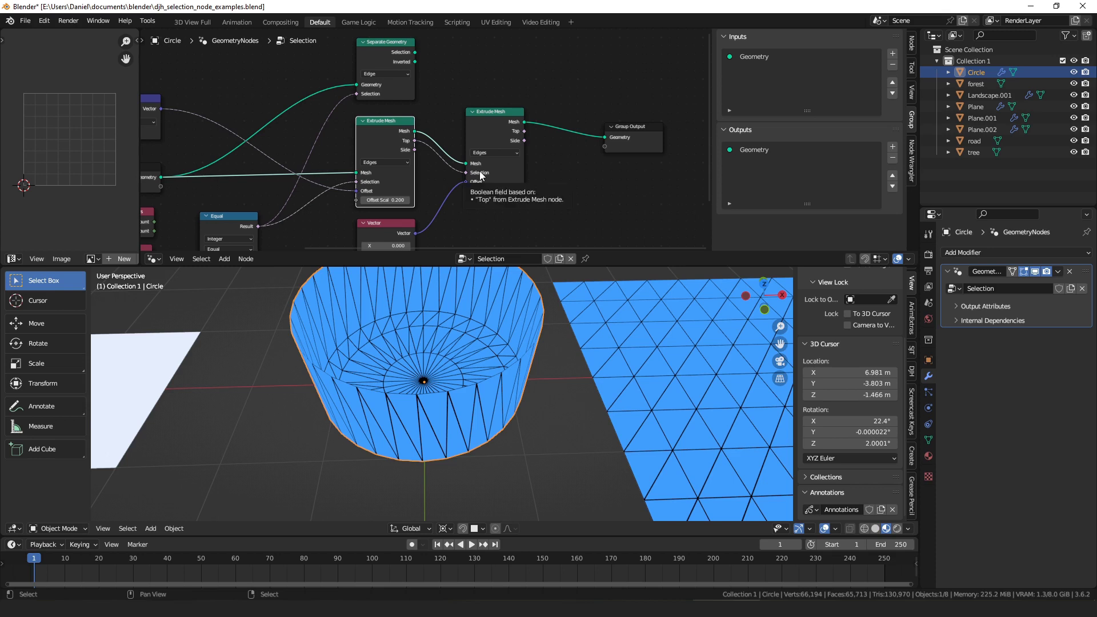
middle_click_drag(507, 168, 478, 161)
left_click_drag(484, 135, 487, 146)
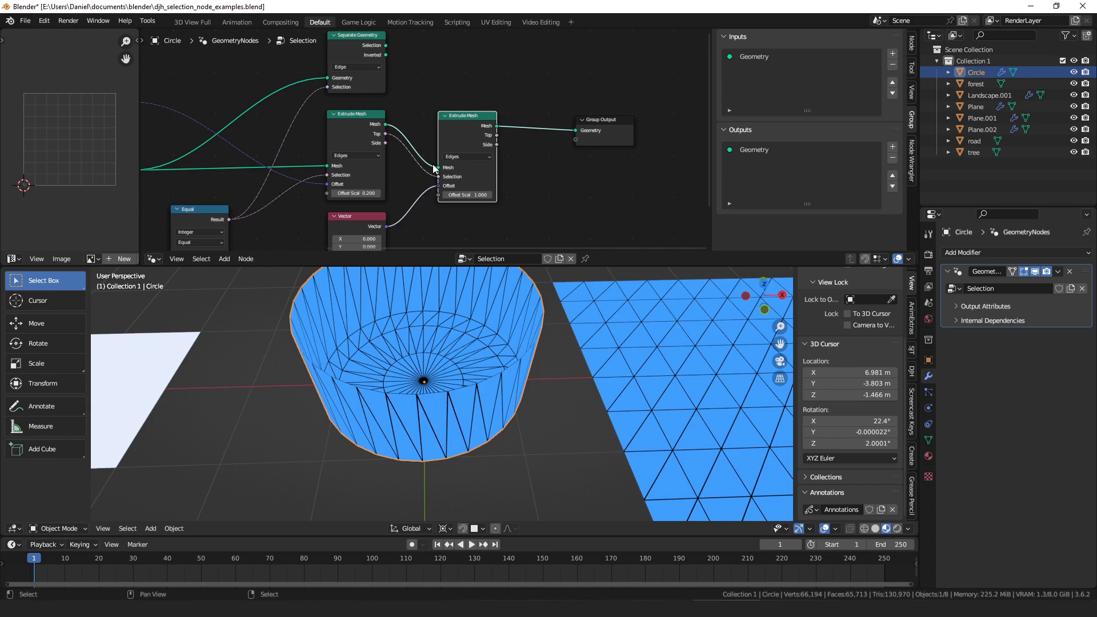
left_click_drag(456, 141, 446, 141)
Review the outputs of the Vertex Neighbors, Edge Neighbors and Face Neighbors nodes in the circle's node tree.
scroll(530, 381, "down", 5)
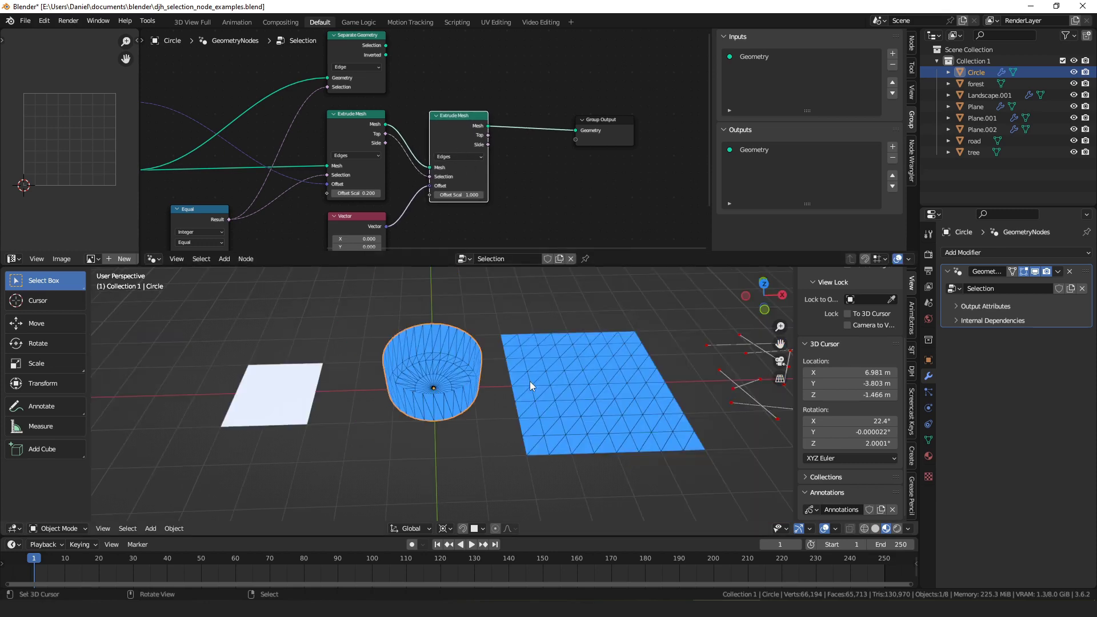
scroll(448, 171, "down", 4)
middle_click_drag(257, 211, 351, 153)
scroll(351, 153, "up", 5)
middle_click_drag(240, 158, 371, 150)
scroll(371, 153, "up", 1)
left_click(350, 140)
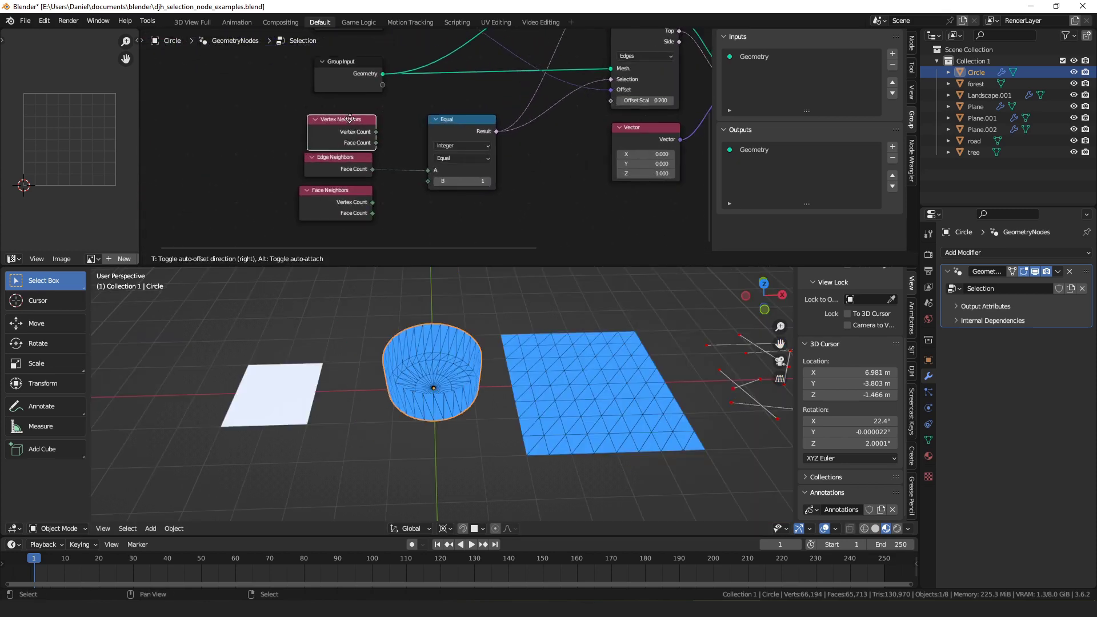
left_click(349, 163)
left_click_drag(357, 201, 358, 200)
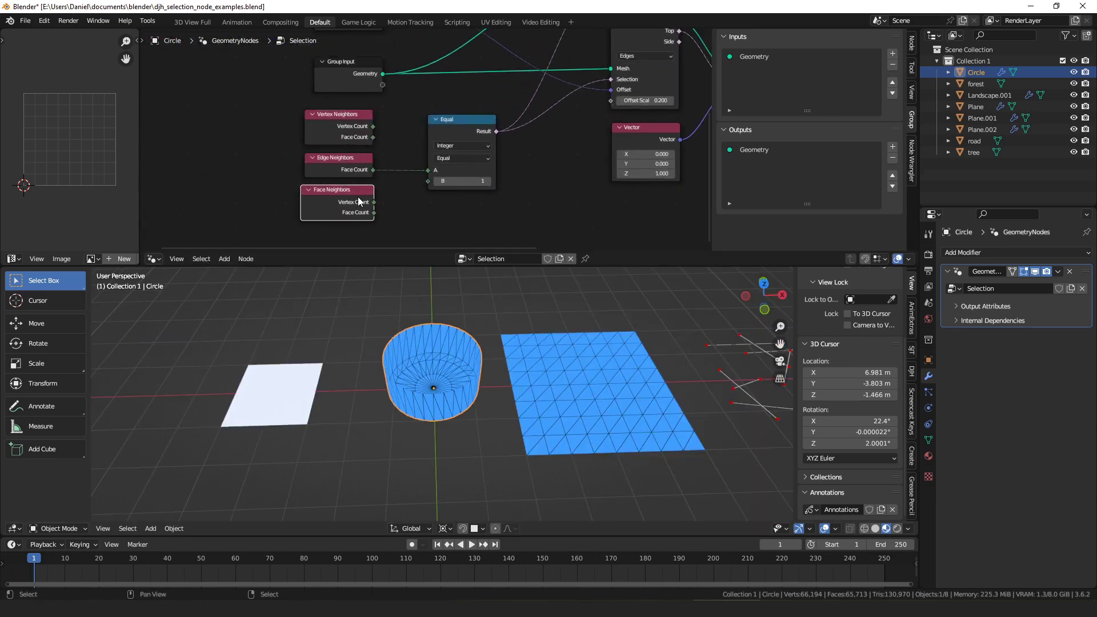
Examine the Equal node that compares the Edge Neighbors Face Count with 1 to drive the extrude selections.
middle_click_drag(599, 203, 546, 195)
scroll(546, 195, "up", 1)
left_click(546, 195)
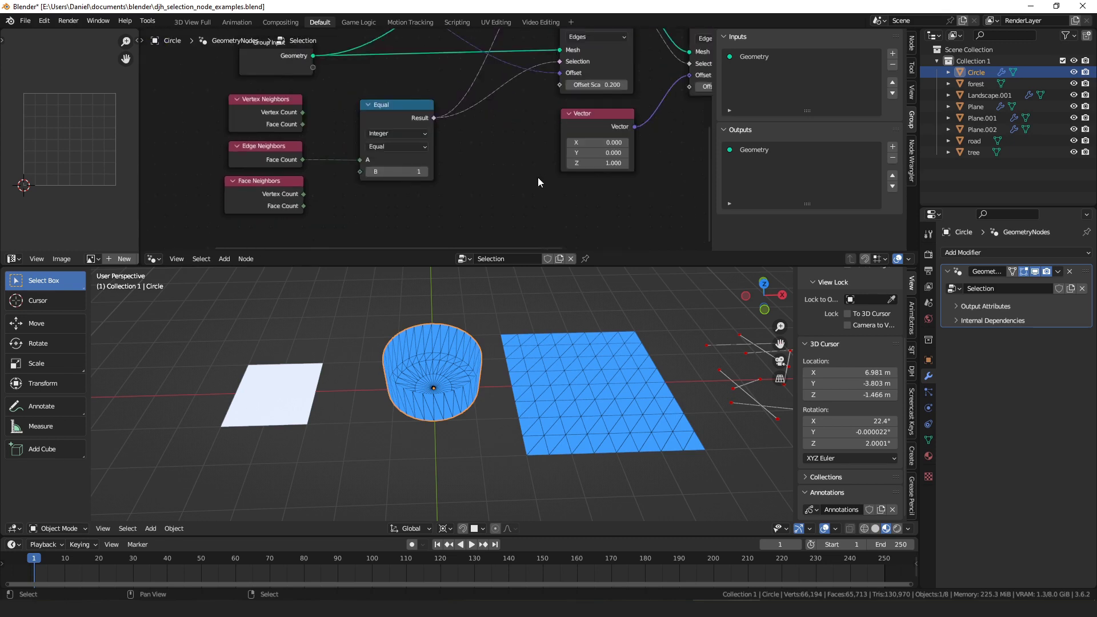
left_click_drag(387, 114, 388, 113)
left_click(503, 173)
left_click_drag(304, 160, 372, 211)
type("eq")
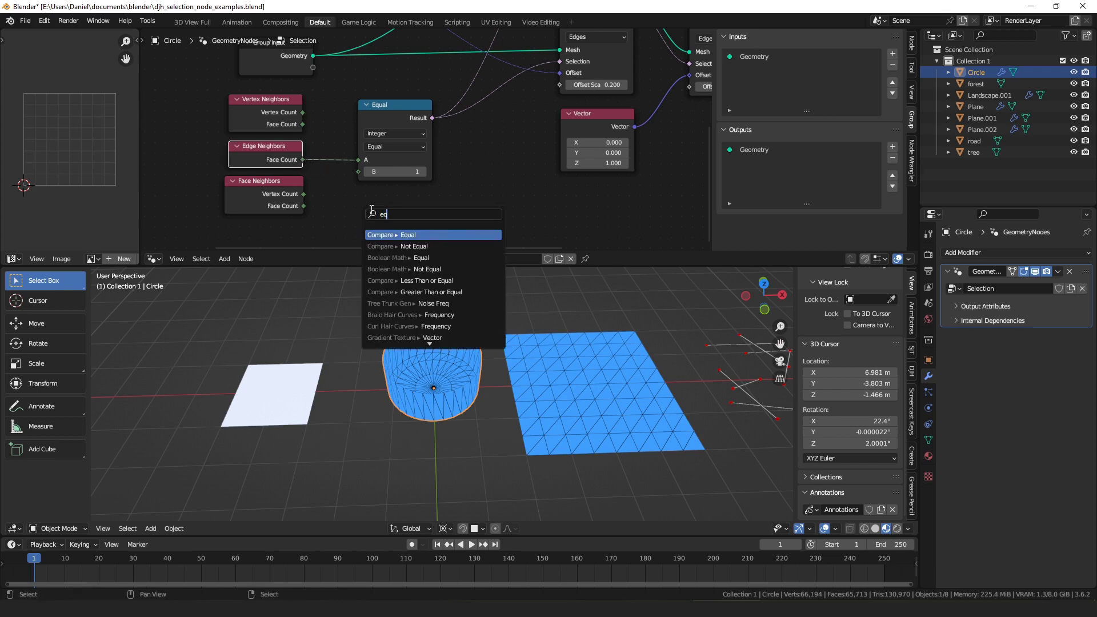
key("BackSpace")
key("BackSpace")
type("not")
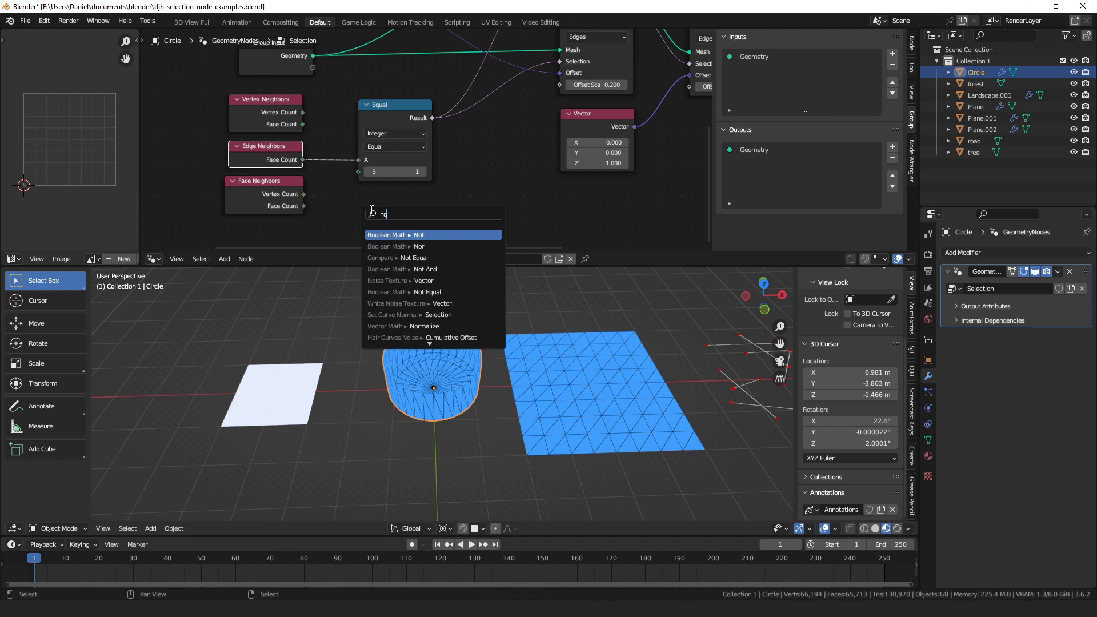
key("BackSpace")
key("BackSpace")
key("BackSpace")
type("grea")
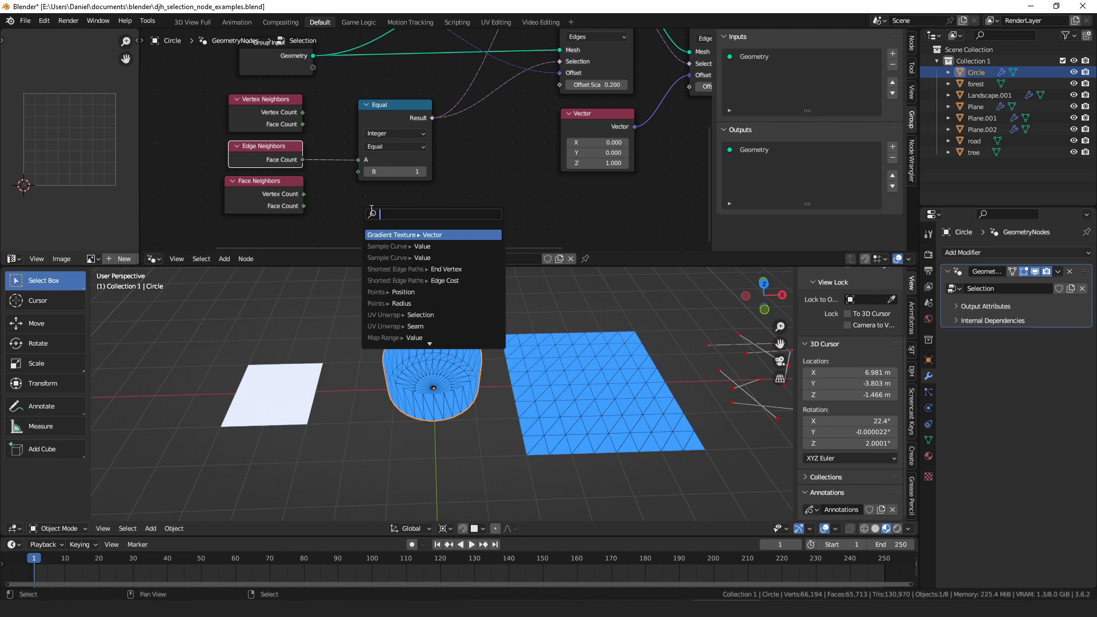
key("BackSpace")
key("BackSpace")
key("BackSpace")
key("BackSpace")
key("Escape")
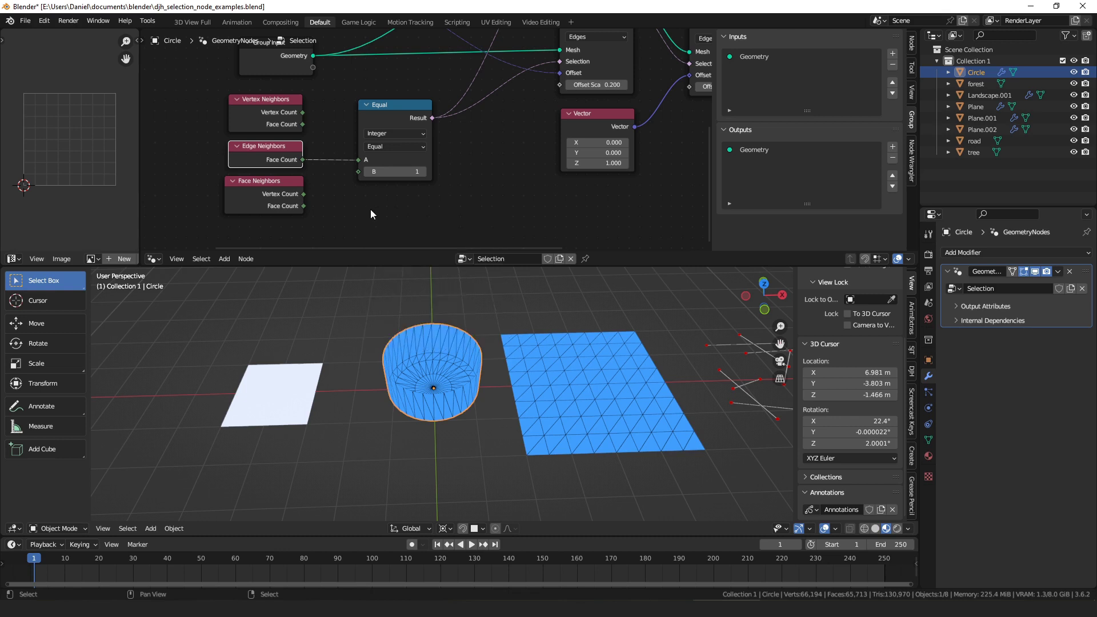
key("shift+a")
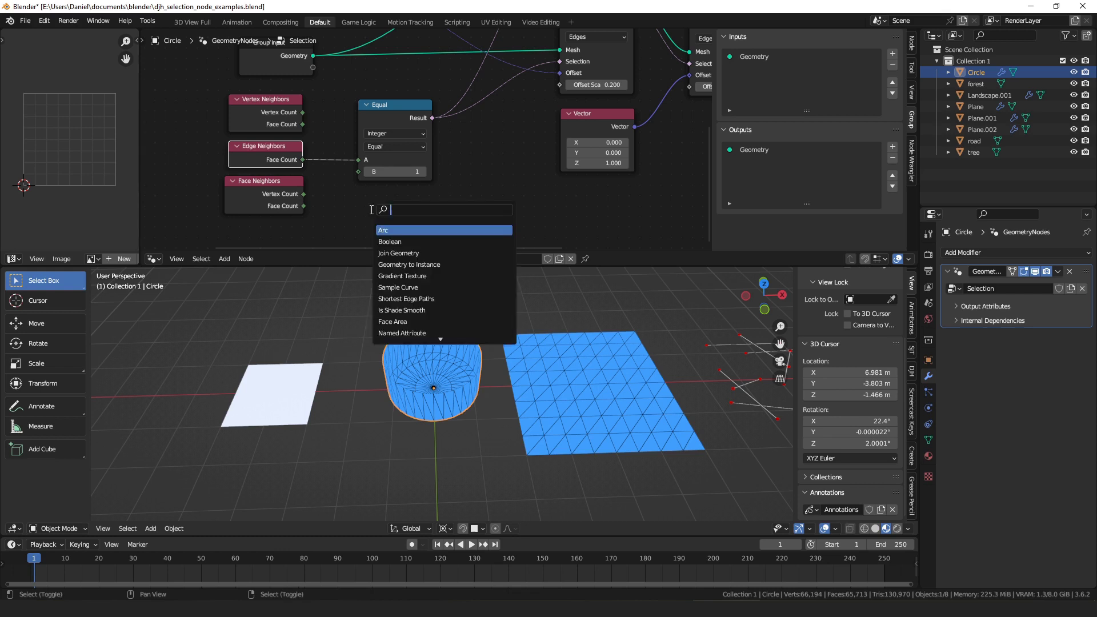
type("compare")
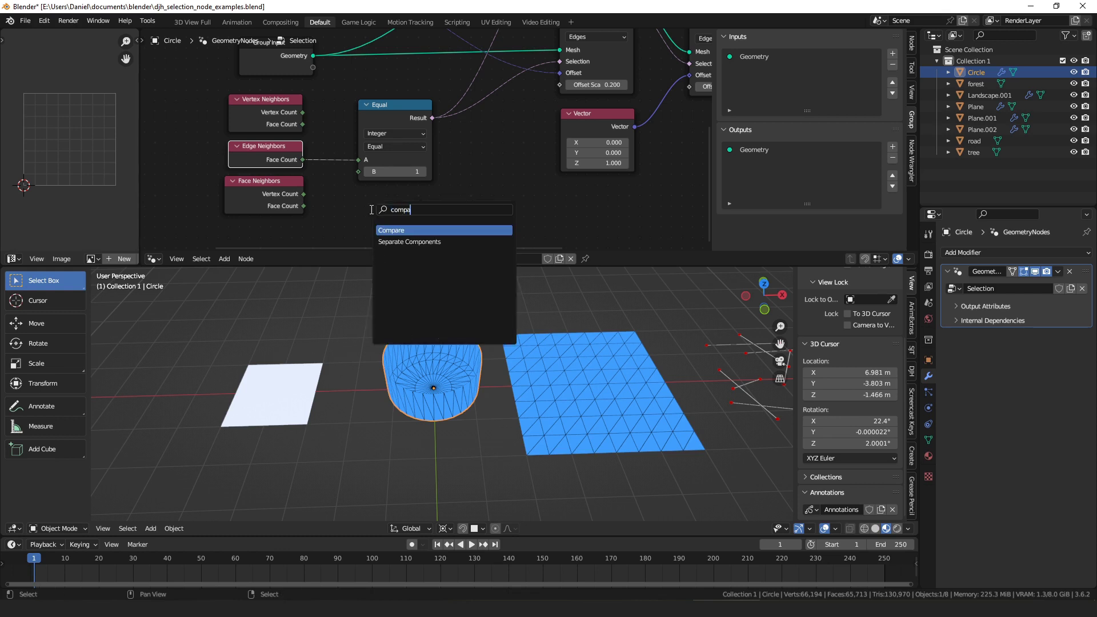
key("Return")
left_click(465, 147)
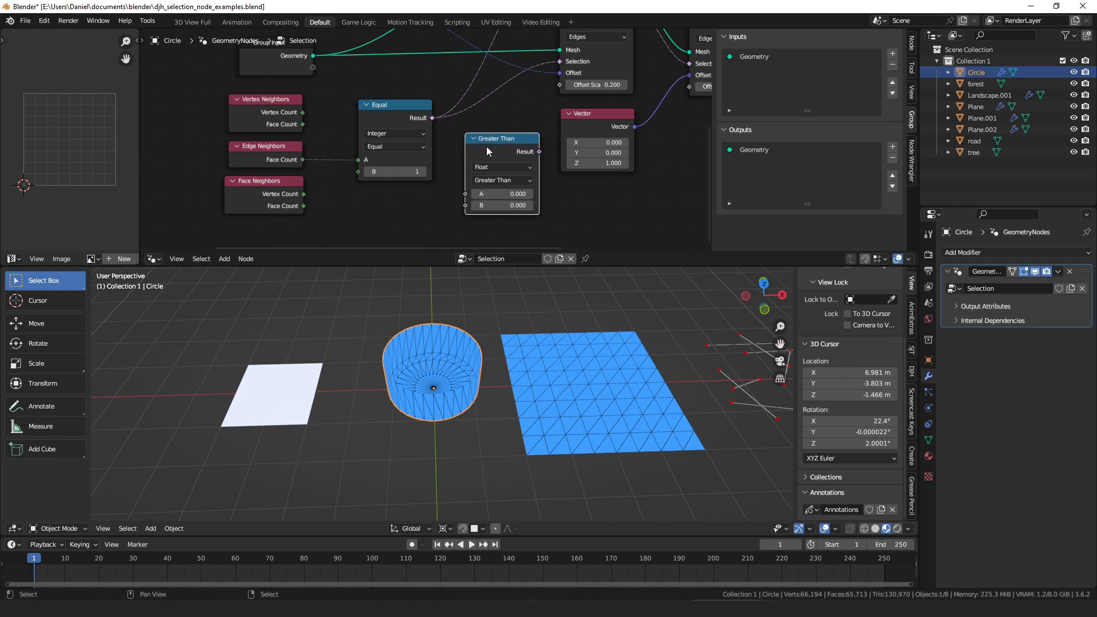
key("x")
Review the Vertex Neighbors and Face Neighbors nodes beside the Equal comparison in the circle's Selection tree.
middle_click_drag(481, 134, 473, 163)
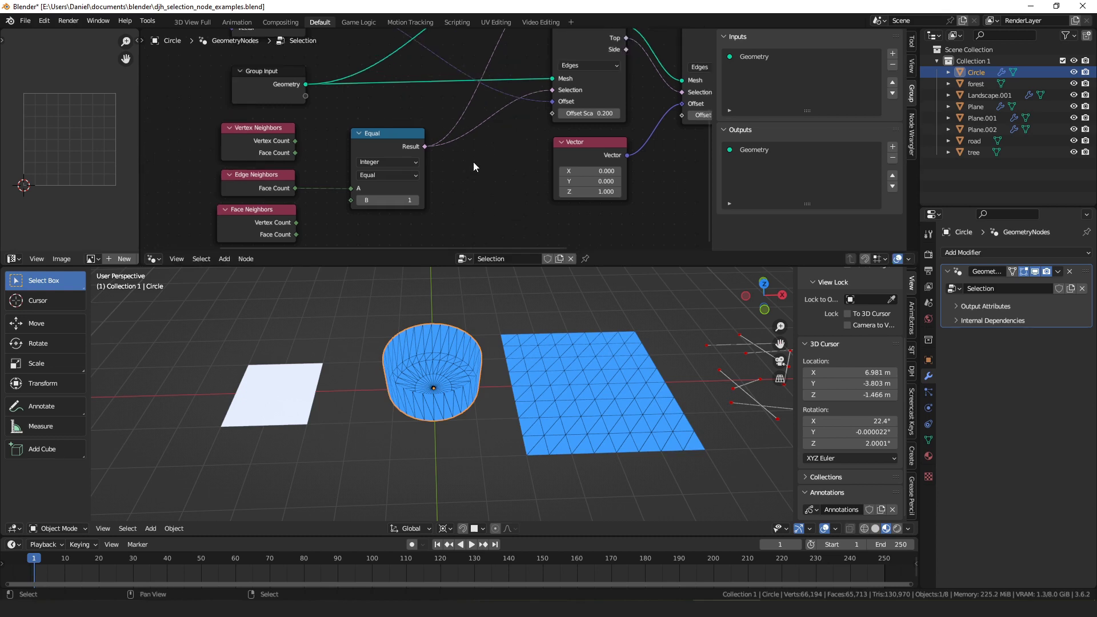
middle_click_drag(507, 127, 542, 93)
left_click_drag(304, 110, 306, 107)
left_click_drag(309, 192, 308, 198)
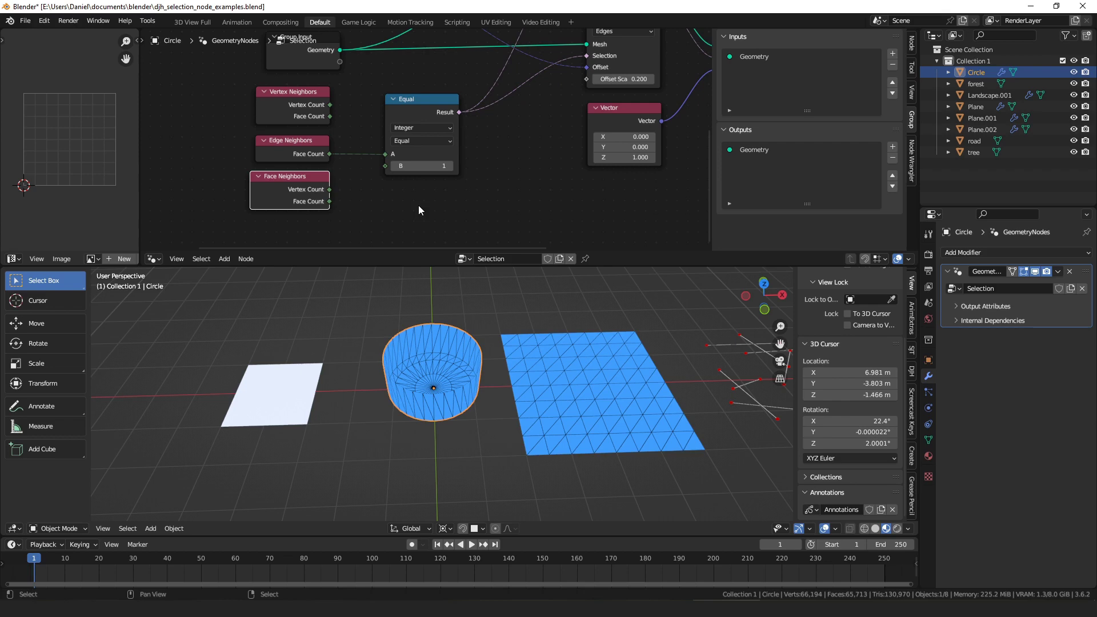
middle_click_drag(480, 111, 431, 149)
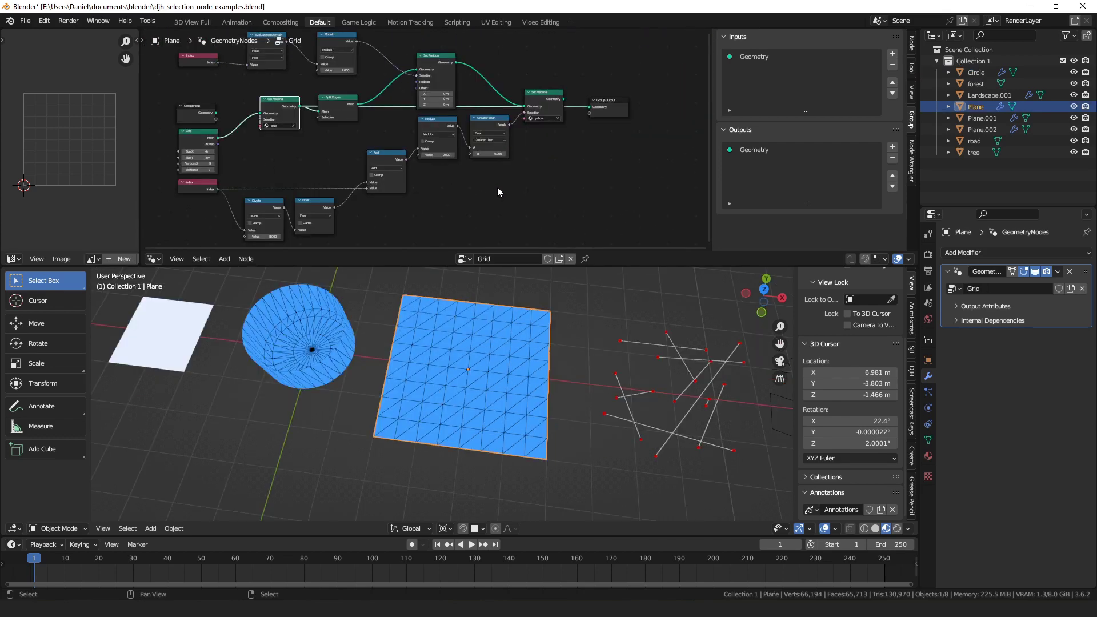
Examine the plane's Grid node tree from the Index node through to the yellow Set Material node.
middle_click_drag(202, 188, 265, 159)
left_click_drag(265, 159, 262, 161)
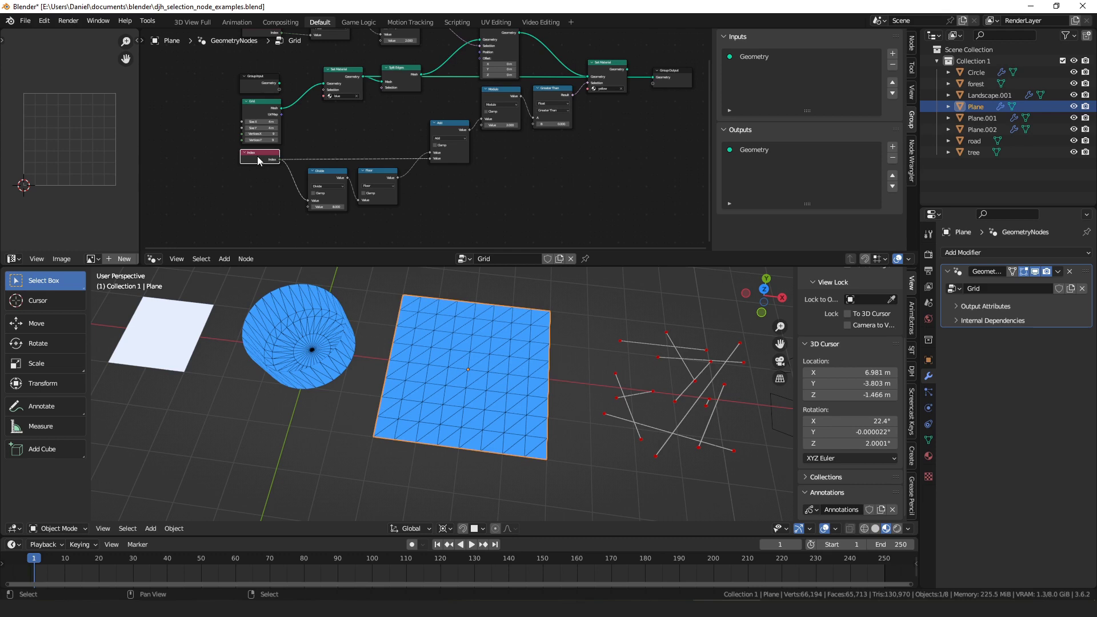
middle_click_drag(586, 129, 419, 177)
left_click_drag(439, 118, 434, 119)
middle_click_drag(493, 163, 617, 143)
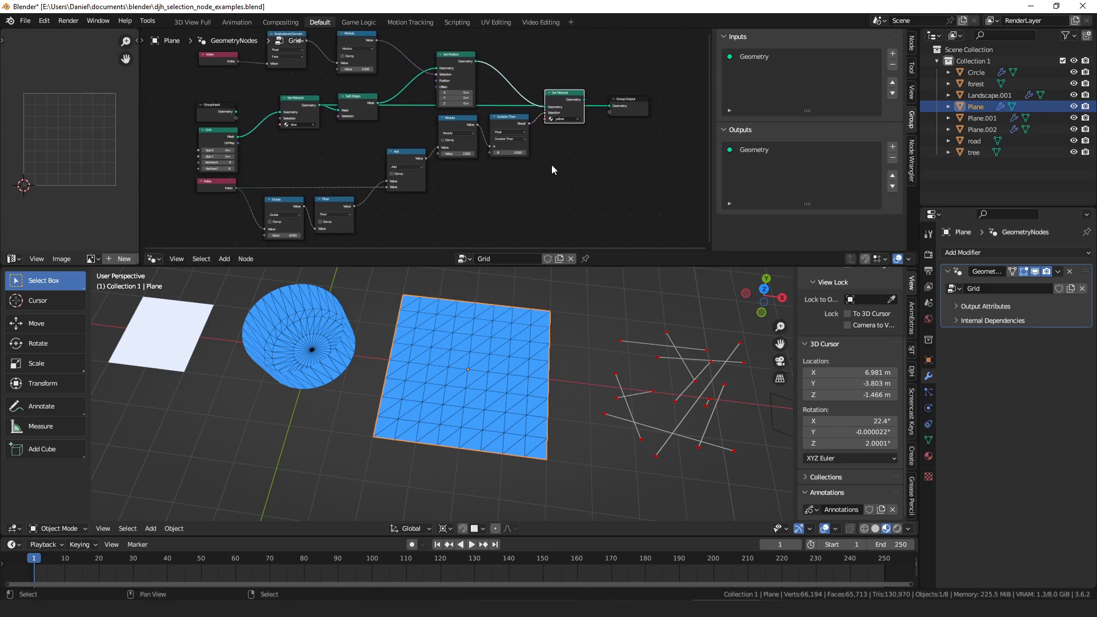
middle_click_drag(552, 167, 514, 173)
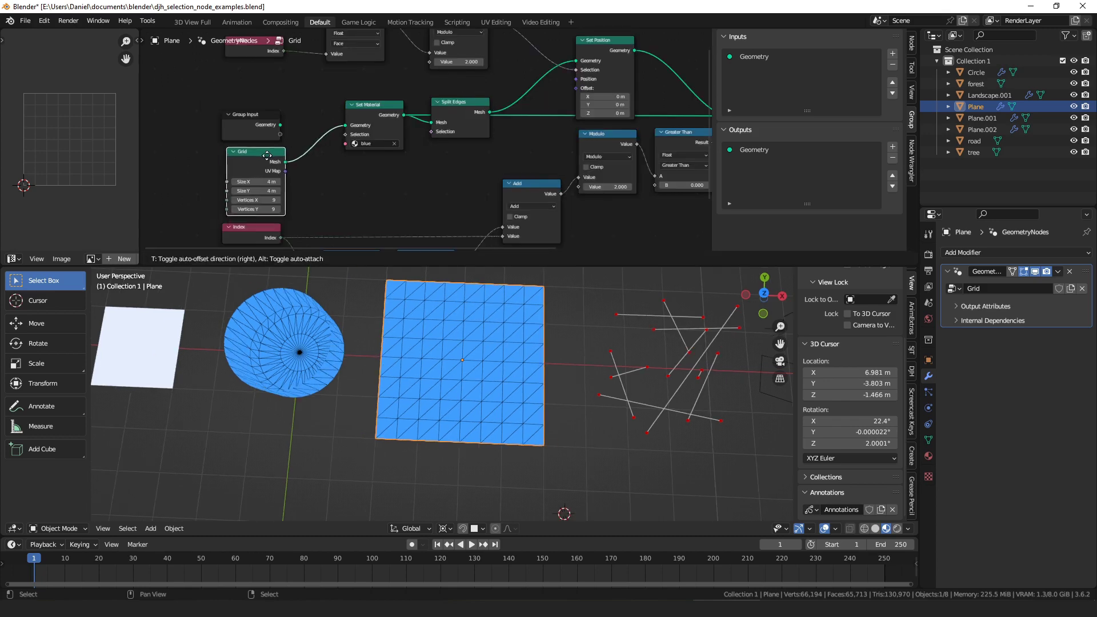
Annotate the numbers 0, 1, 2 and 3 below the first row of the plane's faces in the viewport.
left_click_drag(264, 154, 261, 163)
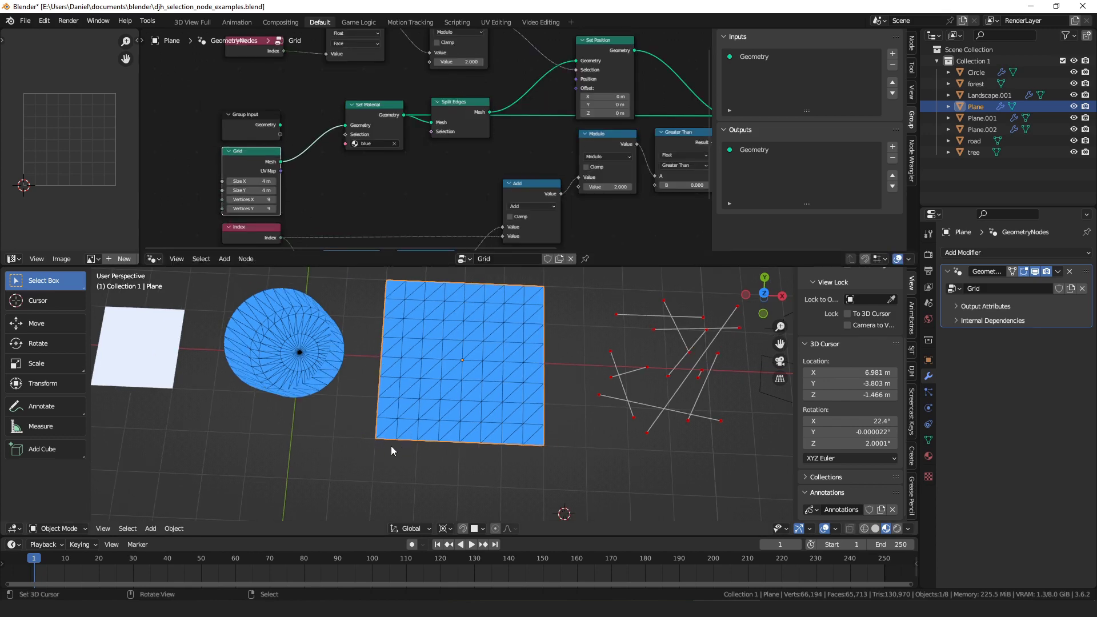
mouse_move(384, 457)
left_mouse_down()
mouse_move(452, 452)
mouse_move(444, 463)
left_mouse_up()
Examine how Index, Evaluate on Domain and Modulo feed the Selection of the Set Position node.
middle_click_drag(423, 97, 424, 173)
left_click_drag(368, 89, 355, 89)
left_click_drag(463, 96, 460, 96)
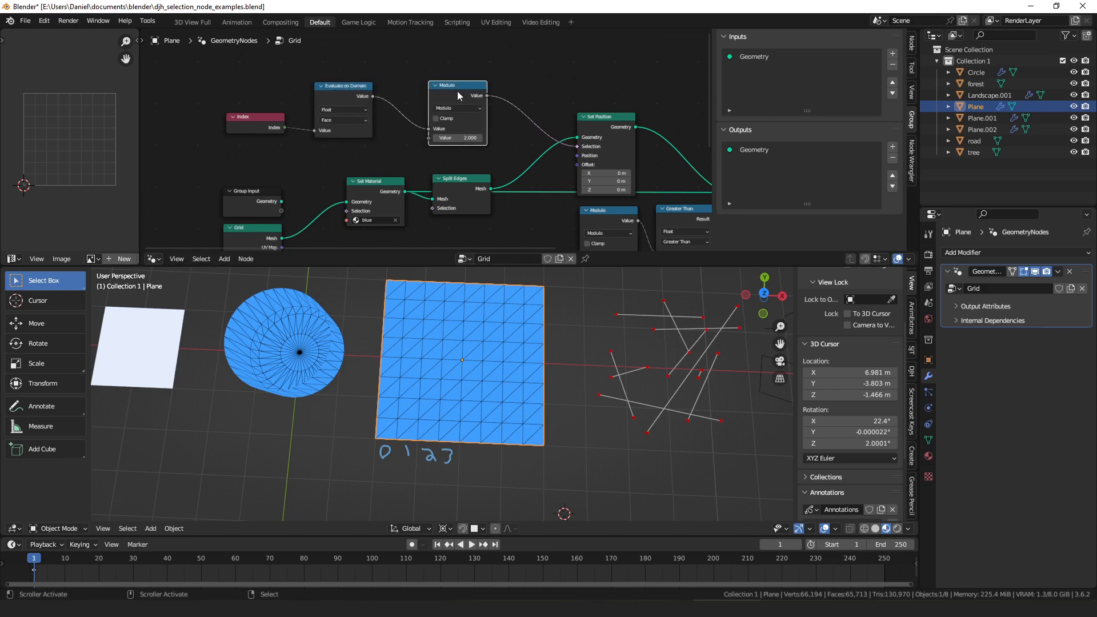
Offset the selected faces by -0.5 m on X in the Set Position node and reset the offset to 0.
left_click(597, 117)
middle_click_drag(652, 149, 479, 139)
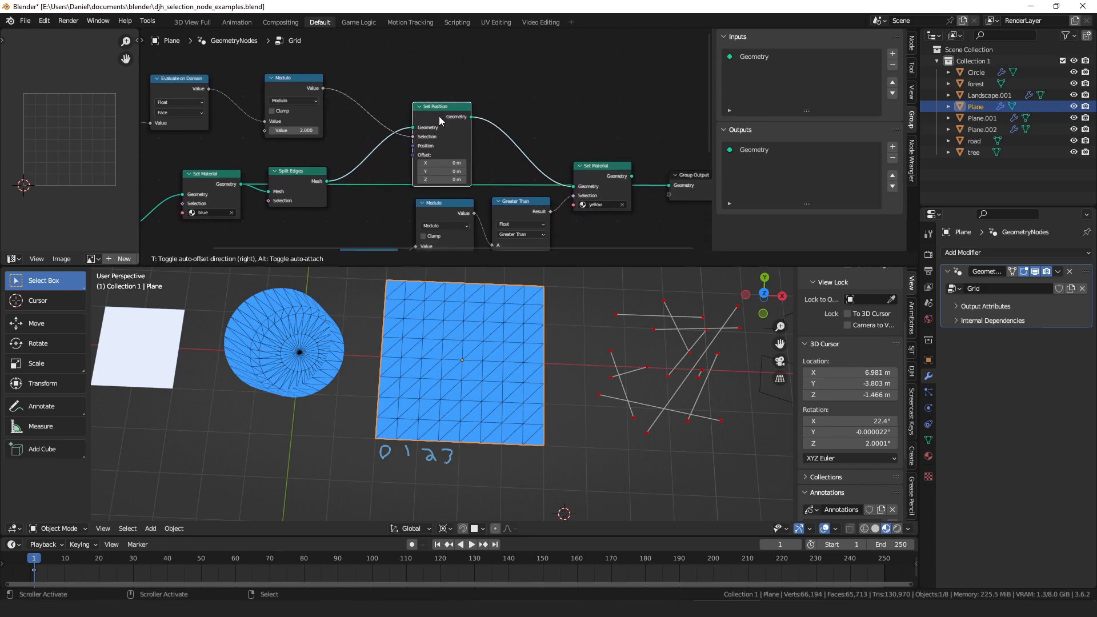
mouse_move(436, 160)
left_mouse_down()
mouse_move(460, 160)
mouse_move(439, 162)
left_mouse_up()
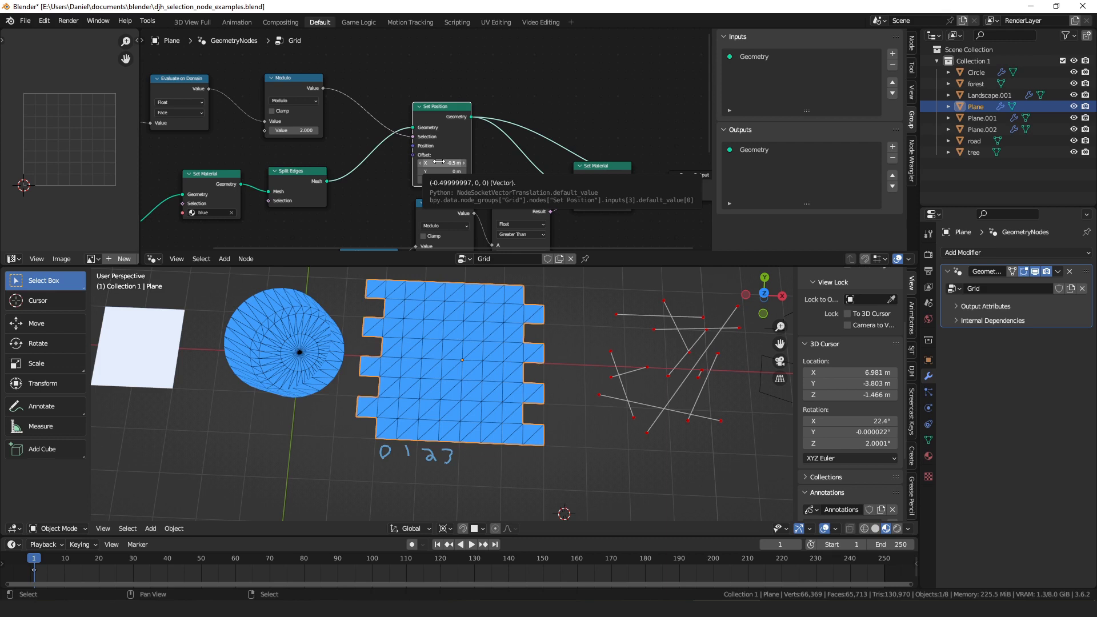
left_click(439, 162)
type("0")
key("Return")
Examine how the Index node passes through Divide and Floor and is combined with itself in the Add node.
key("Home")
scroll(423, 131, "up", 4)
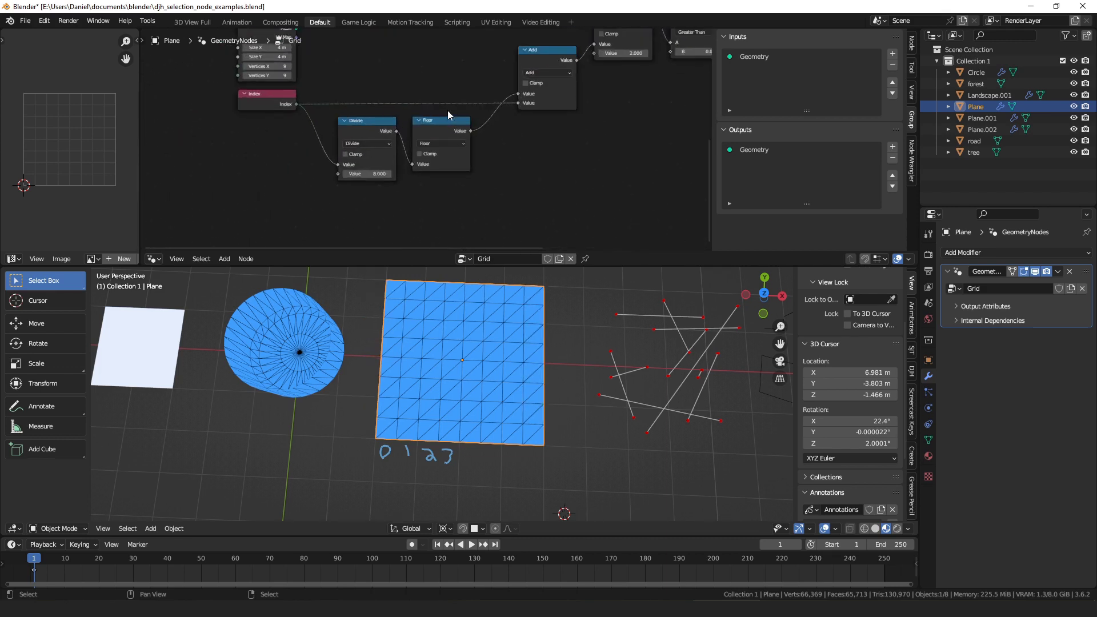
left_click_drag(341, 152, 319, 155)
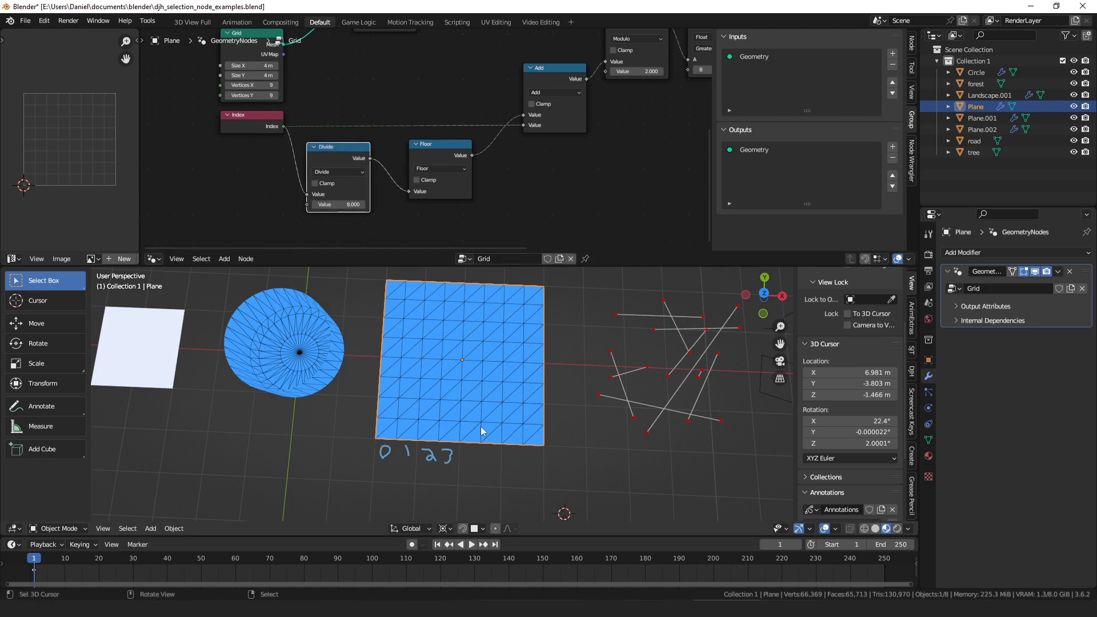
left_click_drag(349, 163, 353, 167)
left_click_drag(441, 150, 423, 159)
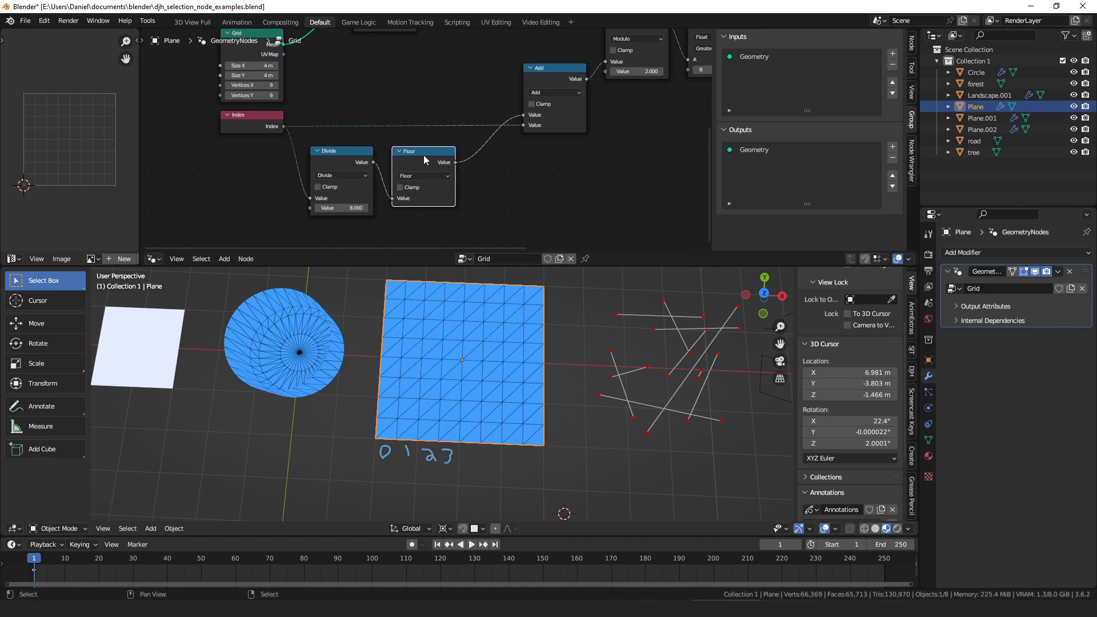
middle_click_drag(474, 152, 433, 182)
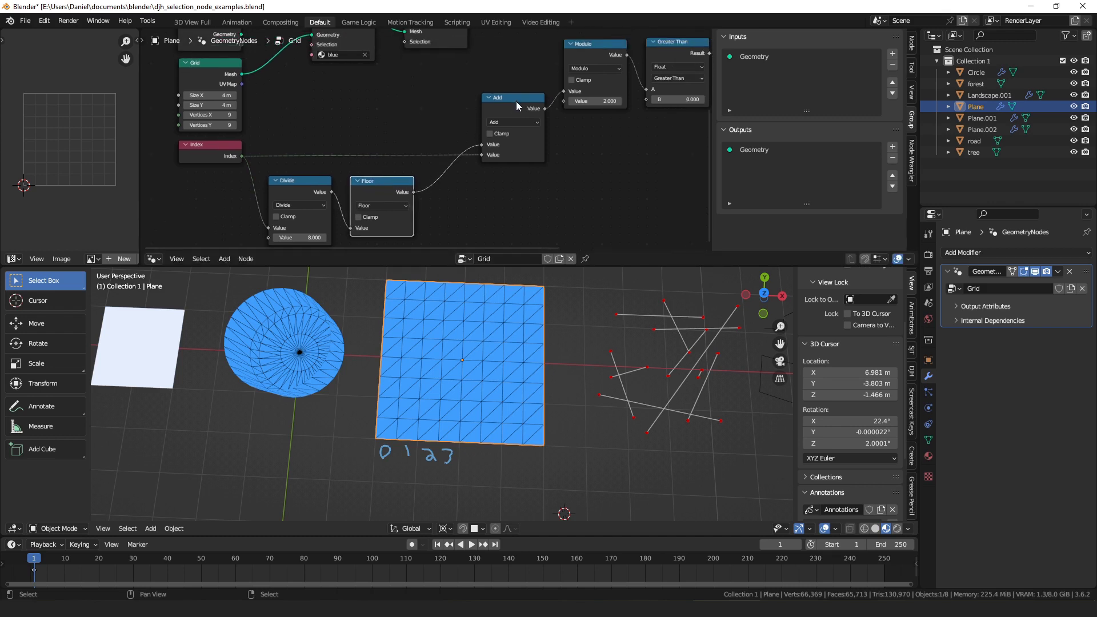
left_click_drag(506, 102, 497, 111)
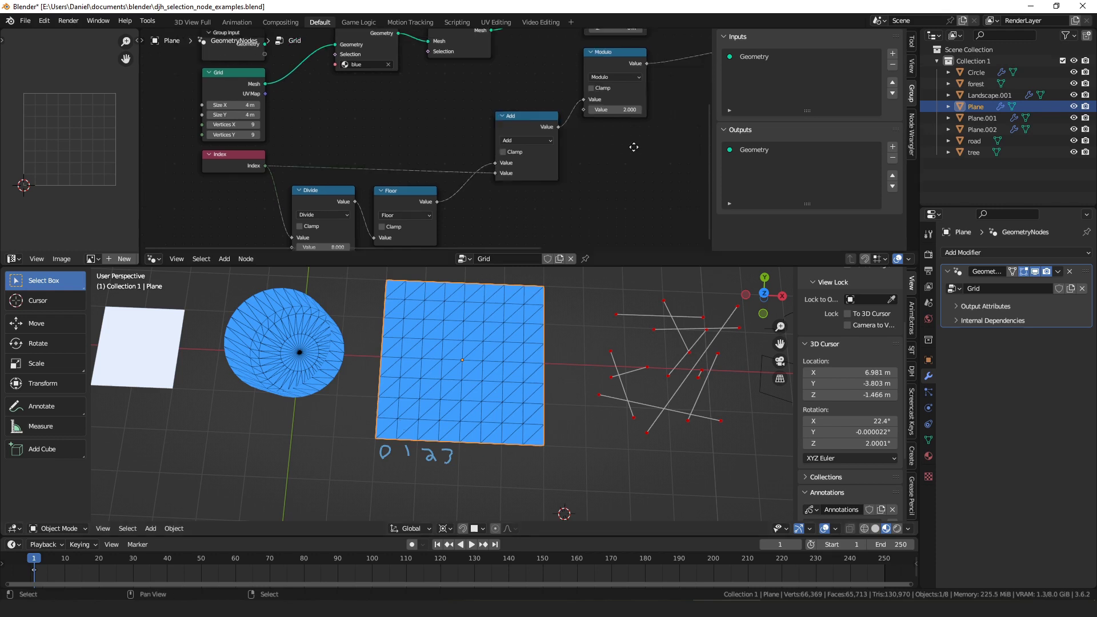
Feed Modulo directly into the yellow Set Material node's Selection and connect that node to Group Output.
middle_click_drag(634, 147, 587, 175)
left_click_drag(572, 100, 571, 107)
middle_click_drag(615, 92, 410, 143)
left_click_drag(546, 106, 508, 129)
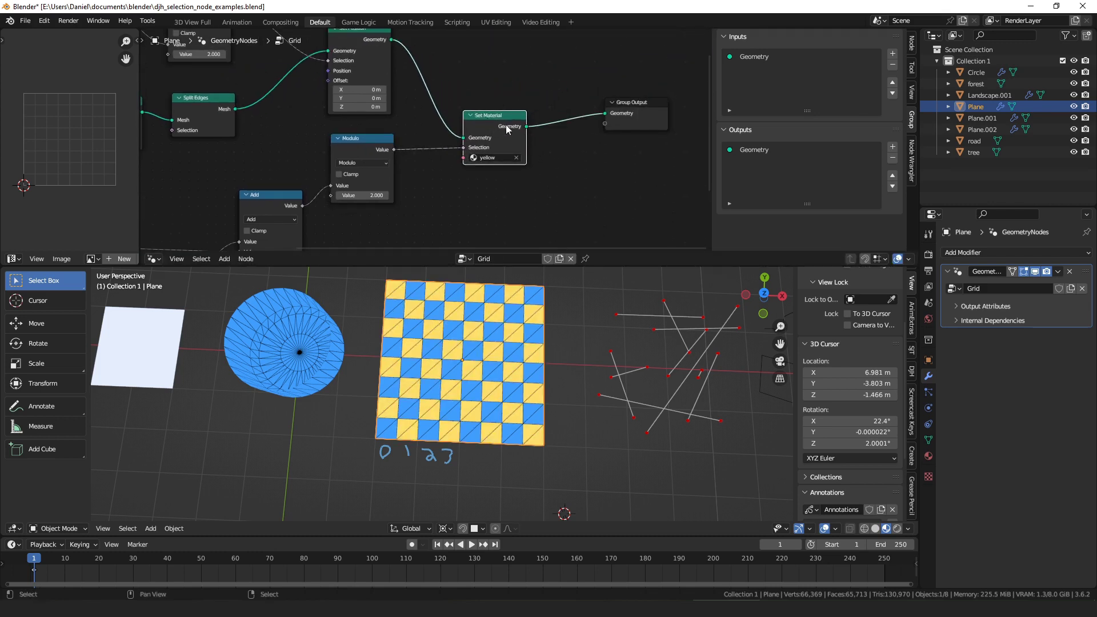
left_click_drag(498, 126, 502, 129)
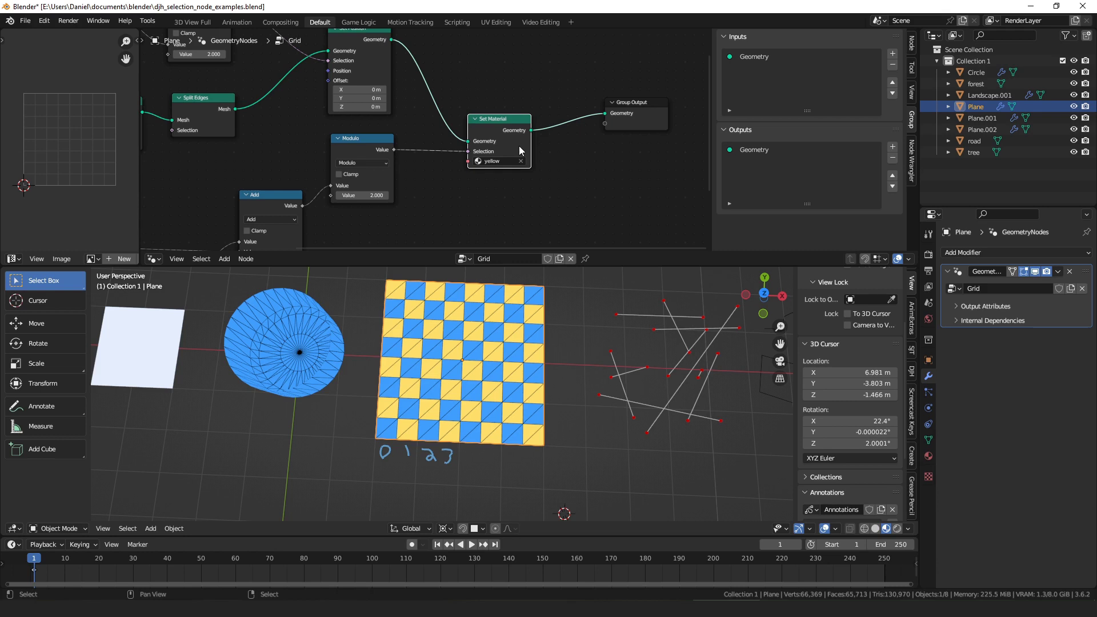
Review the complete checkerboard tree from the Index node to the yellow Set Material node.
scroll(521, 151, "down", 4)
left_click_drag(230, 159, 229, 164)
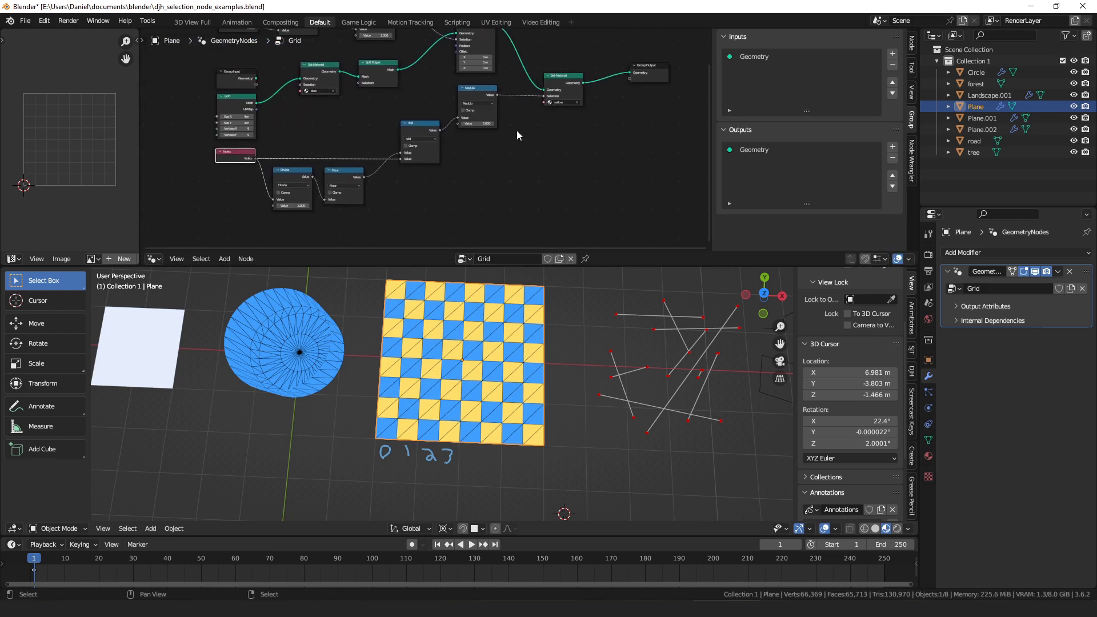
middle_click_drag(503, 164, 480, 179)
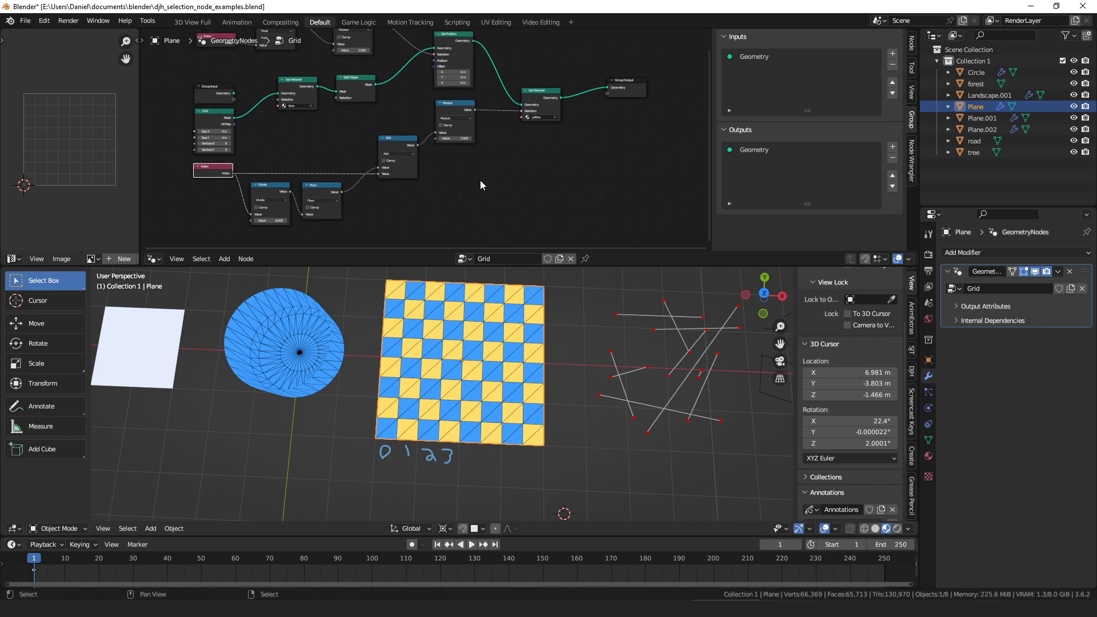
middle_click_drag(502, 131, 455, 167)
left_click_drag(483, 143, 484, 141)
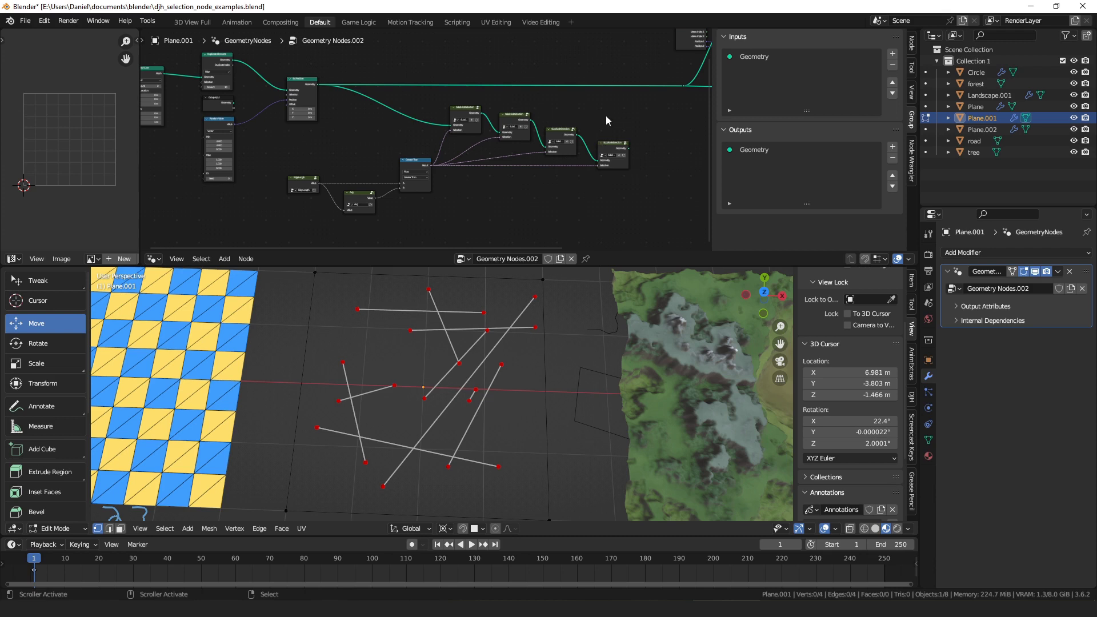
Inspect the Edge Vertices, Subtract and Length nodes inside Plane.001's EdgeLength group, and return to the parent tree.
scroll(426, 160, "up", 4)
middle_click_drag(309, 198, 377, 171)
left_click(341, 160)
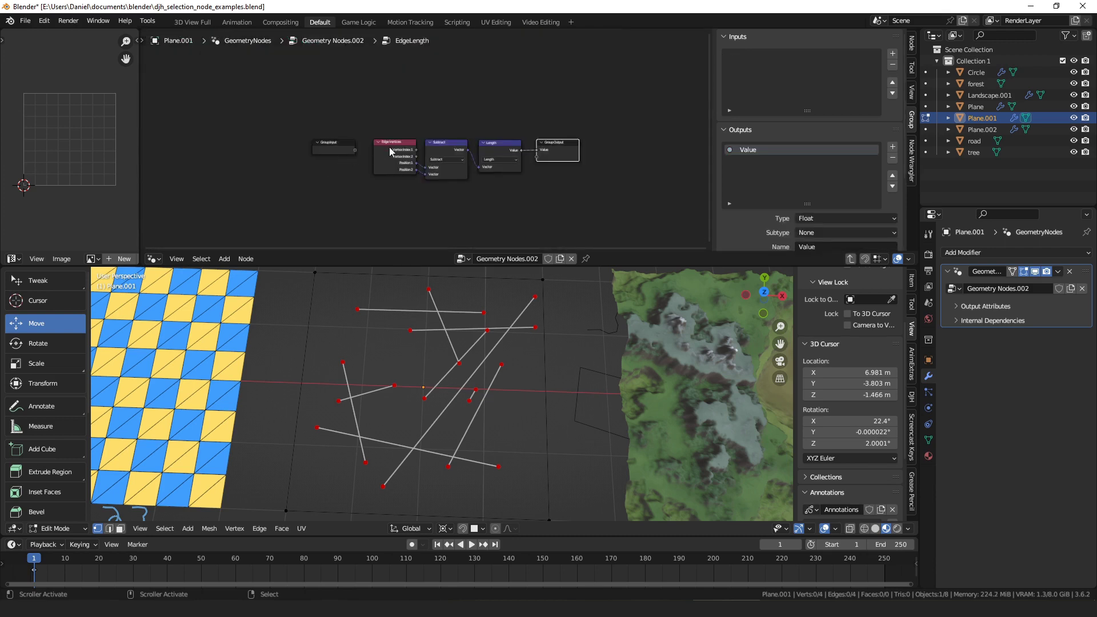
scroll(390, 149, "up", 2)
left_click_drag(389, 149, 373, 149)
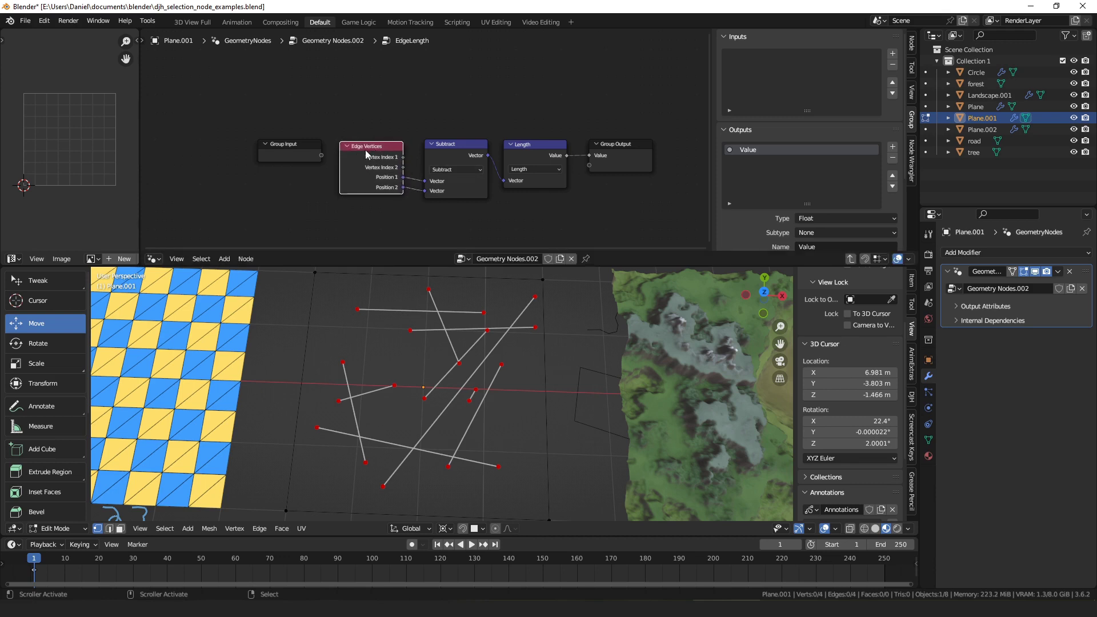
left_click(472, 150)
left_click(466, 146)
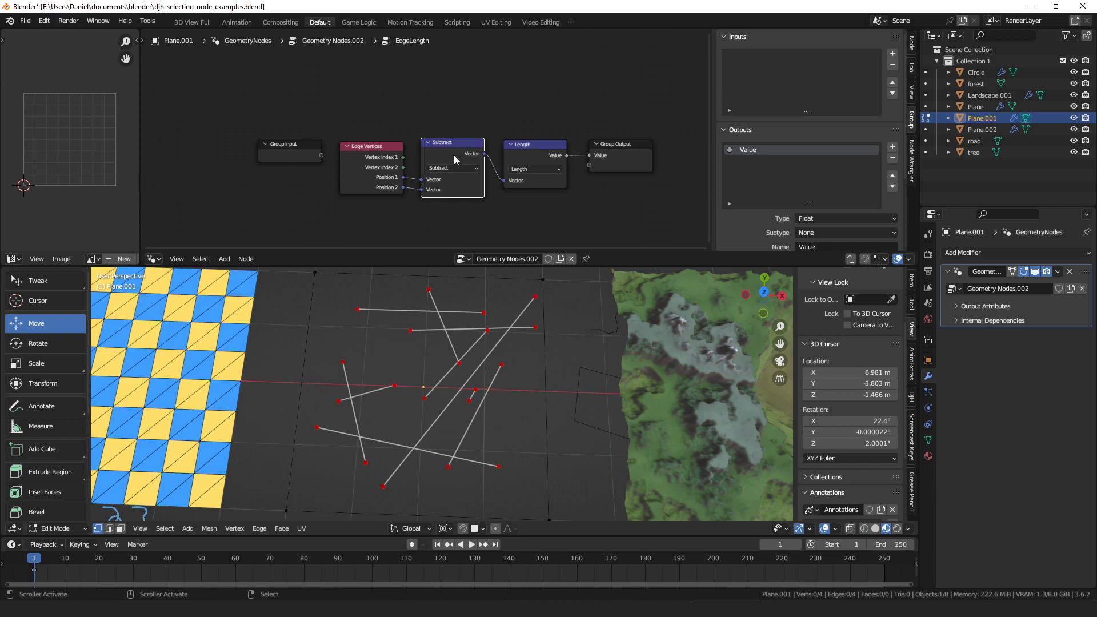
left_click_drag(533, 149, 526, 152)
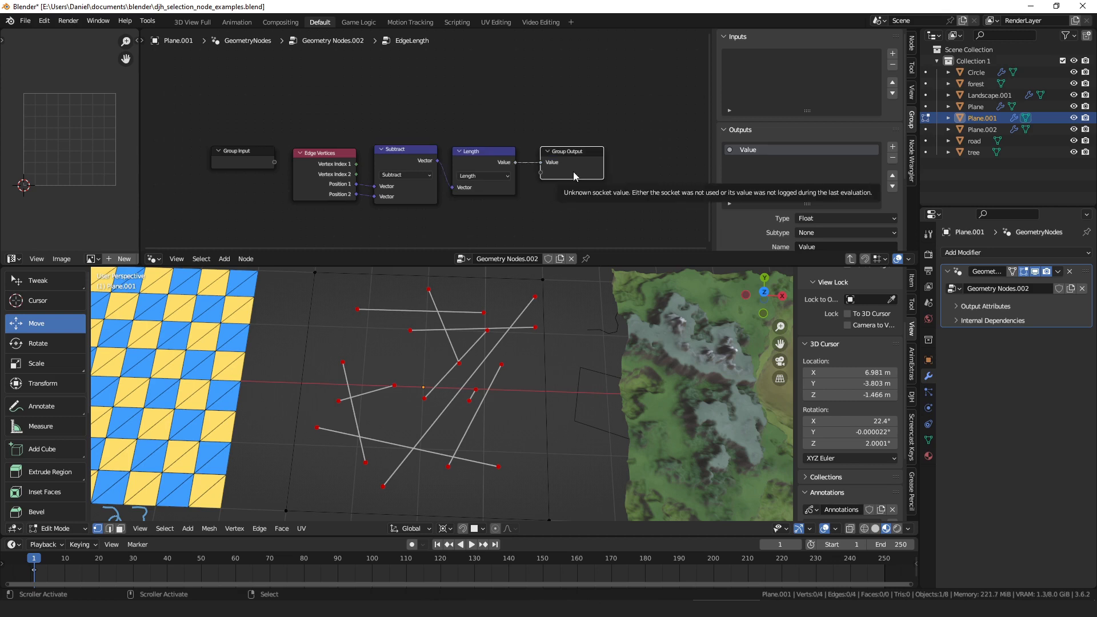
key("Tab")
Examine how the Greater Than node compares the EdgeLength value with the Avg group's output.
left_click_drag(393, 181, 396, 184)
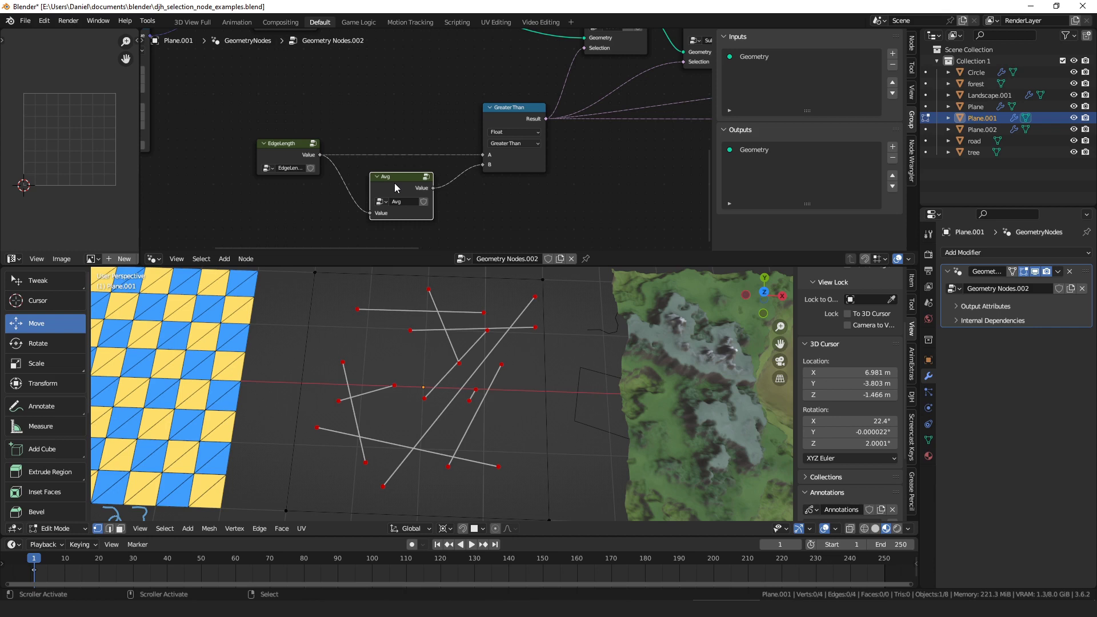
middle_click_drag(447, 139, 430, 154)
left_click_drag(272, 159, 269, 160)
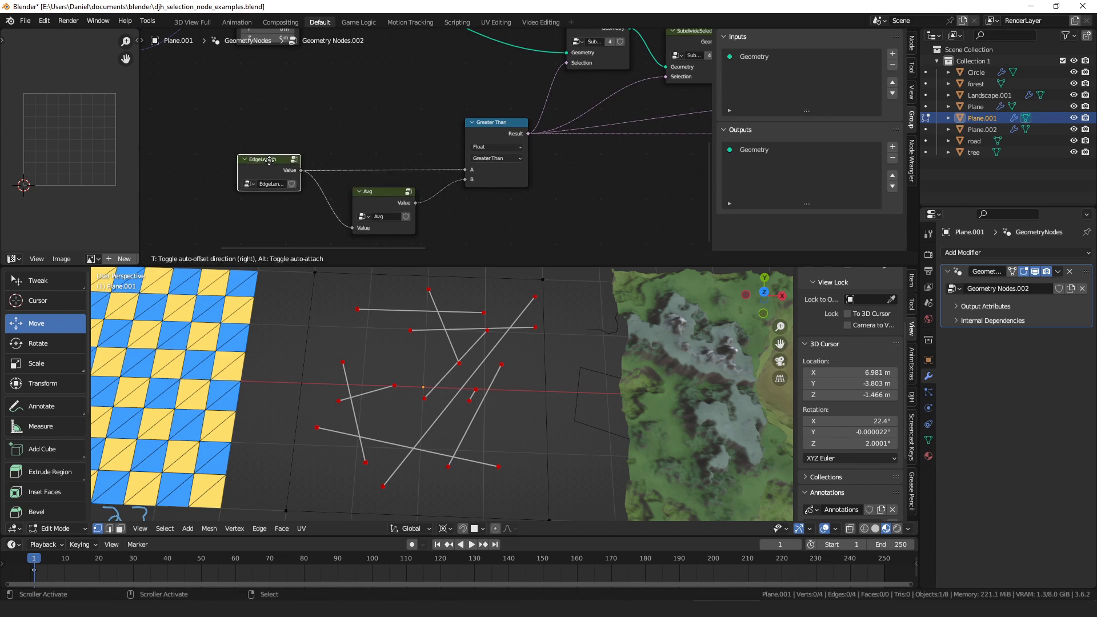
left_click_drag(474, 134, 472, 136)
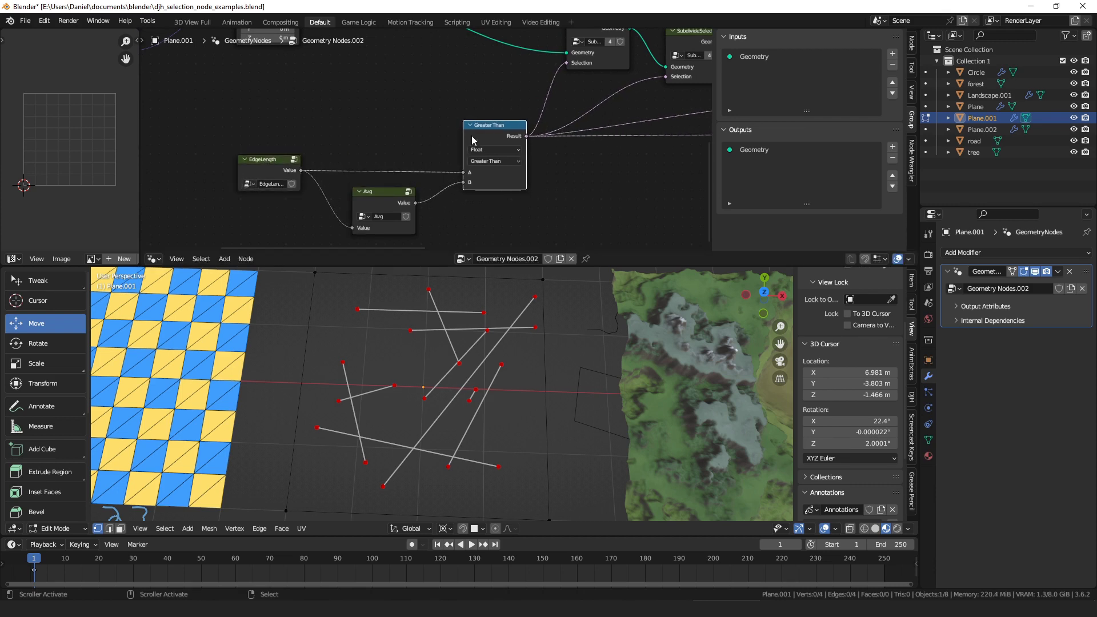
Route the first SubdivideSelection node's geometry into the display nodes and circle the new midpoint on the longest edge.
middle_click_drag(534, 156, 440, 182)
middle_click_drag(441, 119, 425, 140)
left_click(485, 72, "ctrl+shift")
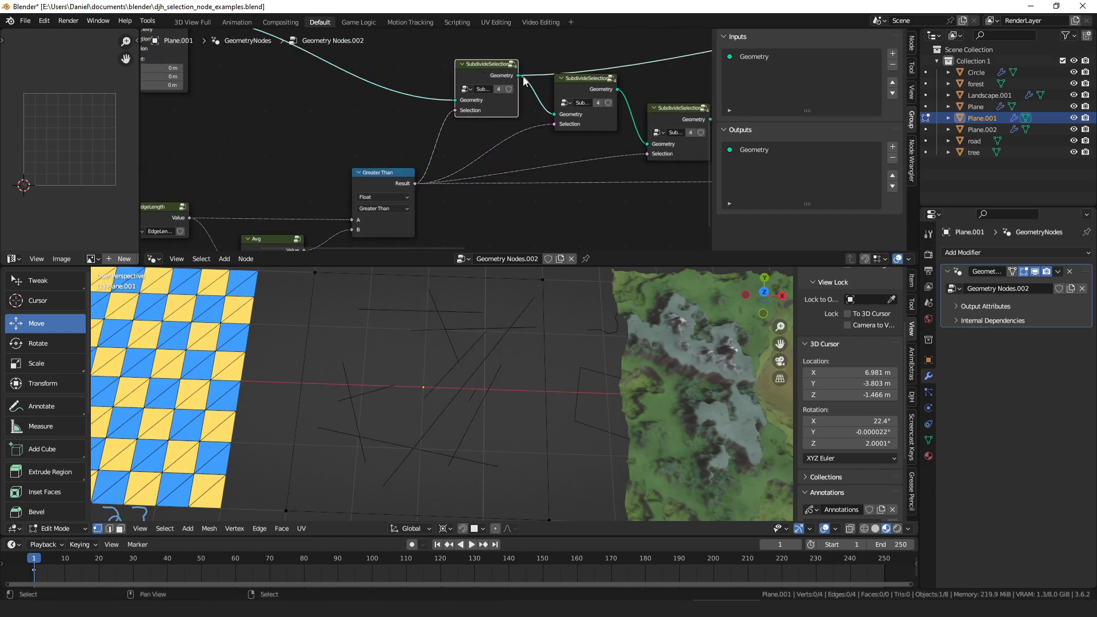
scroll(532, 88, "down", 1)
scroll(533, 89, "down", 2)
middle_click_drag(686, 103, 410, 159)
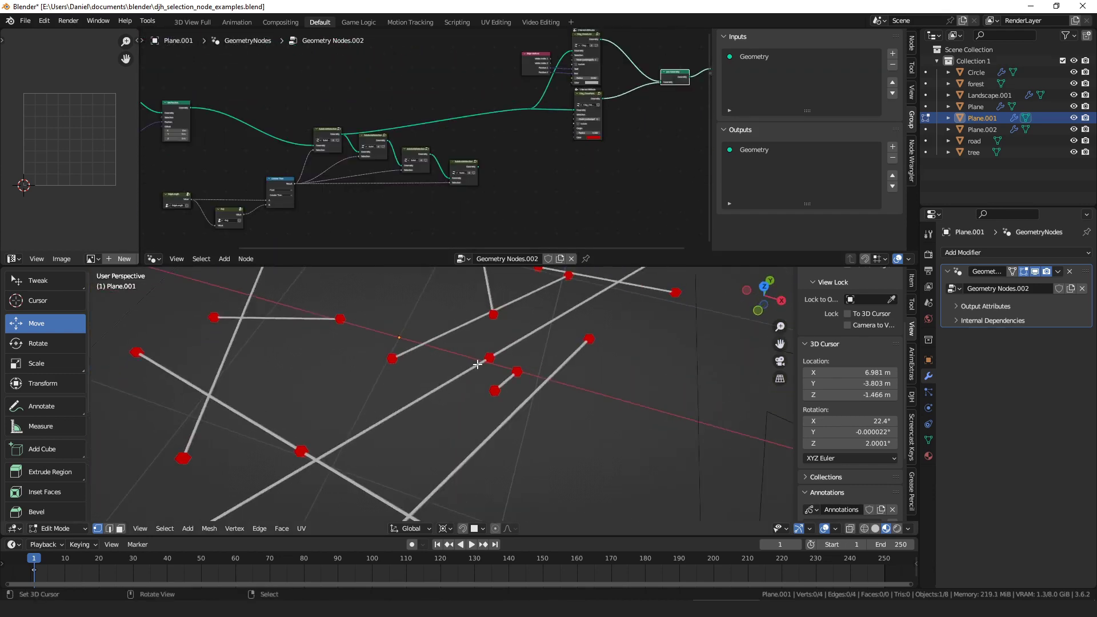
scroll(478, 365, "down", 3)
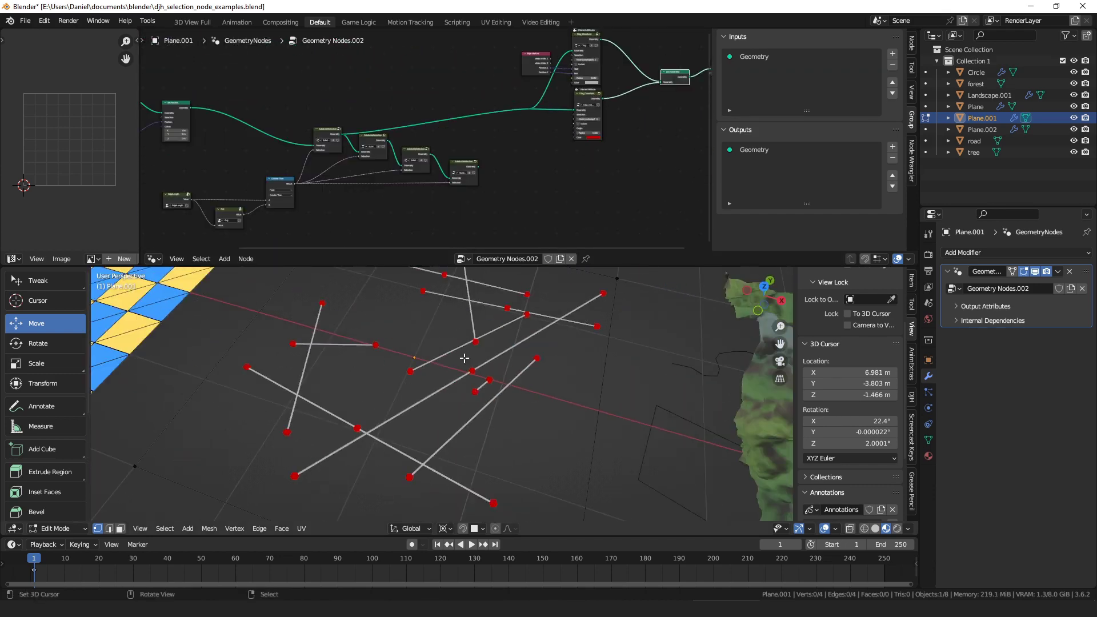
scroll(464, 359, "up", 2)
mouse_move(491, 376)
left_mouse_down()
mouse_move(469, 366)
mouse_move(490, 363)
left_mouse_up()
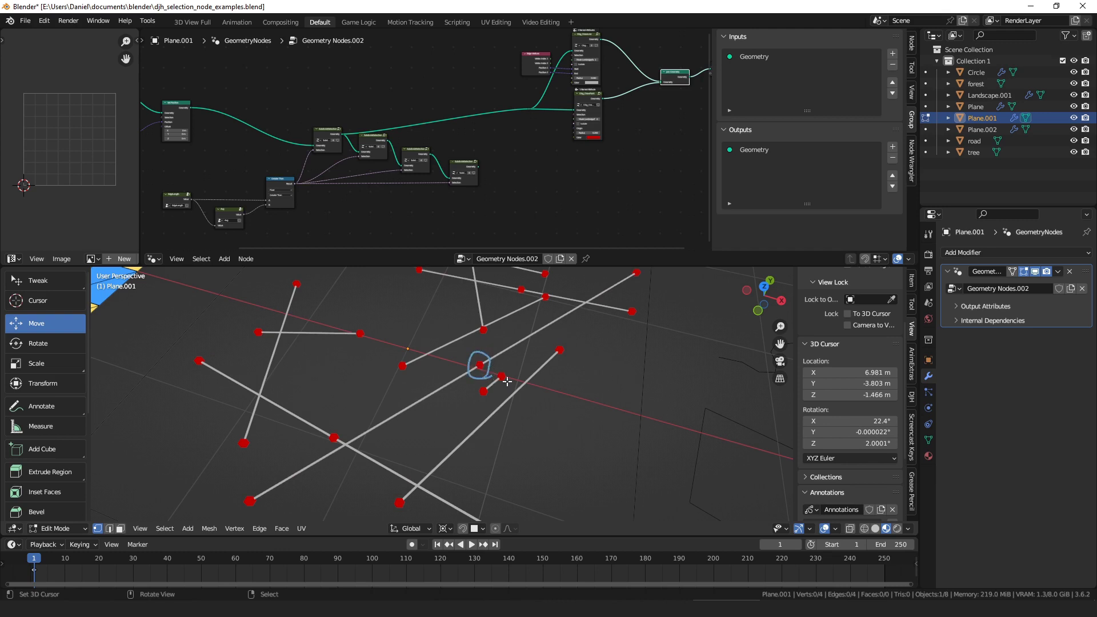
mouse_move(548, 392)
middle_mouse_down()
mouse_move(558, 402)
mouse_move(504, 383)
middle_mouse_up()
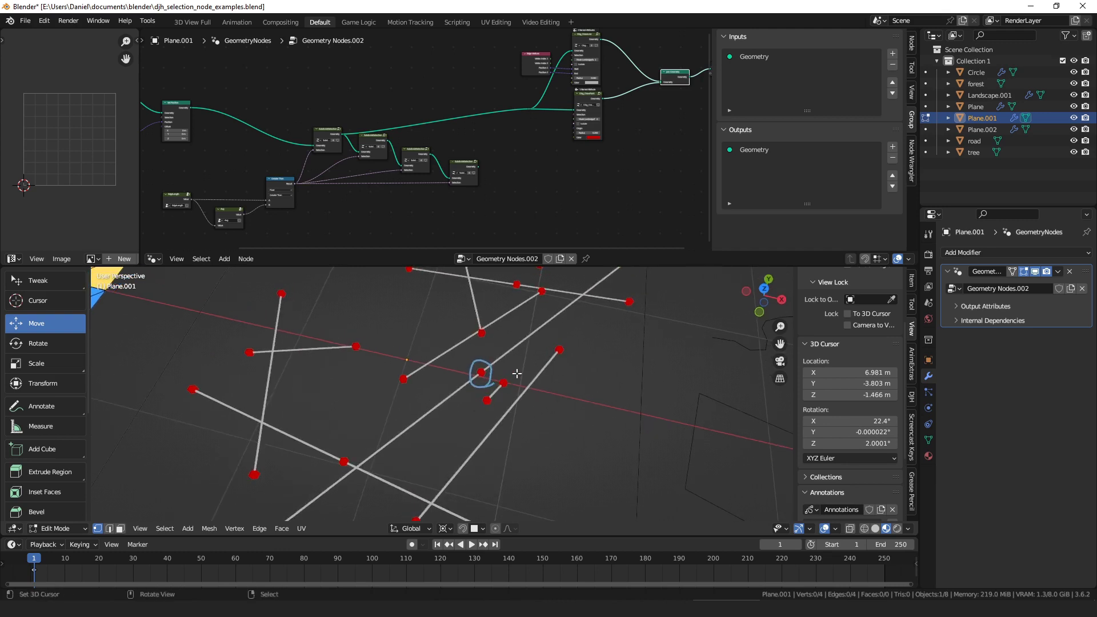
Route the second SubdivideSelection node's geometry into the display nodes and circle the new vertex halfway along the longest edge's near half.
middle_click_drag(594, 127, 439, 166)
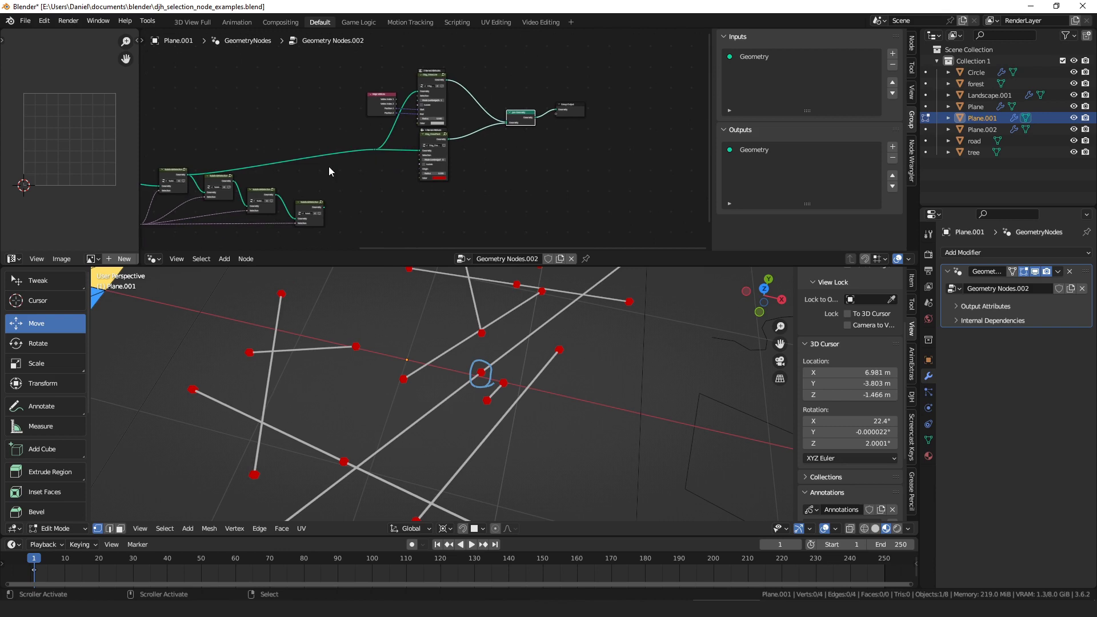
left_click_drag(233, 181, 376, 149)
middle_click_drag(424, 382, 392, 438)
left_click_drag(382, 433, 382, 426)
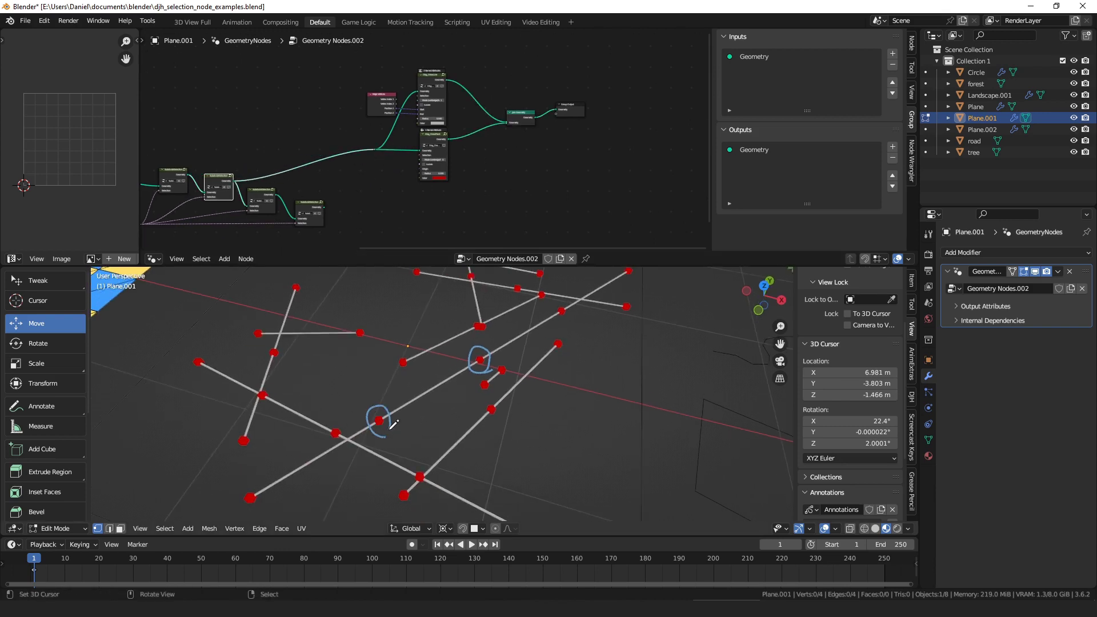
Route the fourth SubdivideSelection node's geometry into the display nodes to show all subdivision rounds on the line edges.
middle_click_drag(330, 200, 338, 190)
left_click_drag(331, 197, 384, 142)
scroll(480, 384, "down", 2)
mouse_move(479, 384)
middle_mouse_down()
mouse_move(480, 394)
mouse_move(483, 367)
middle_mouse_up()
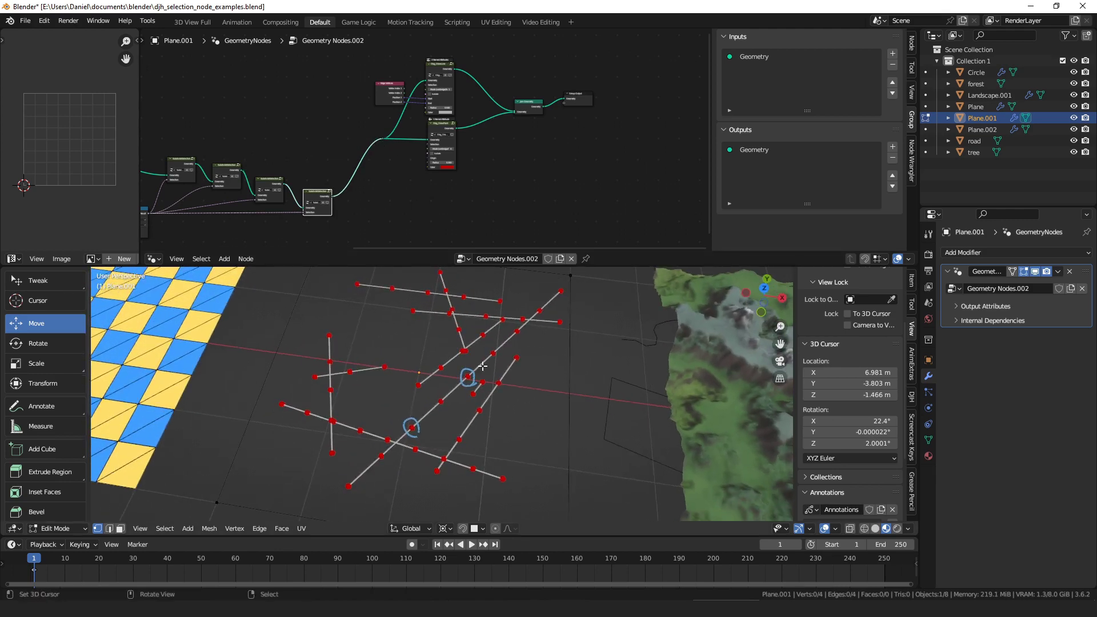
key("Home")
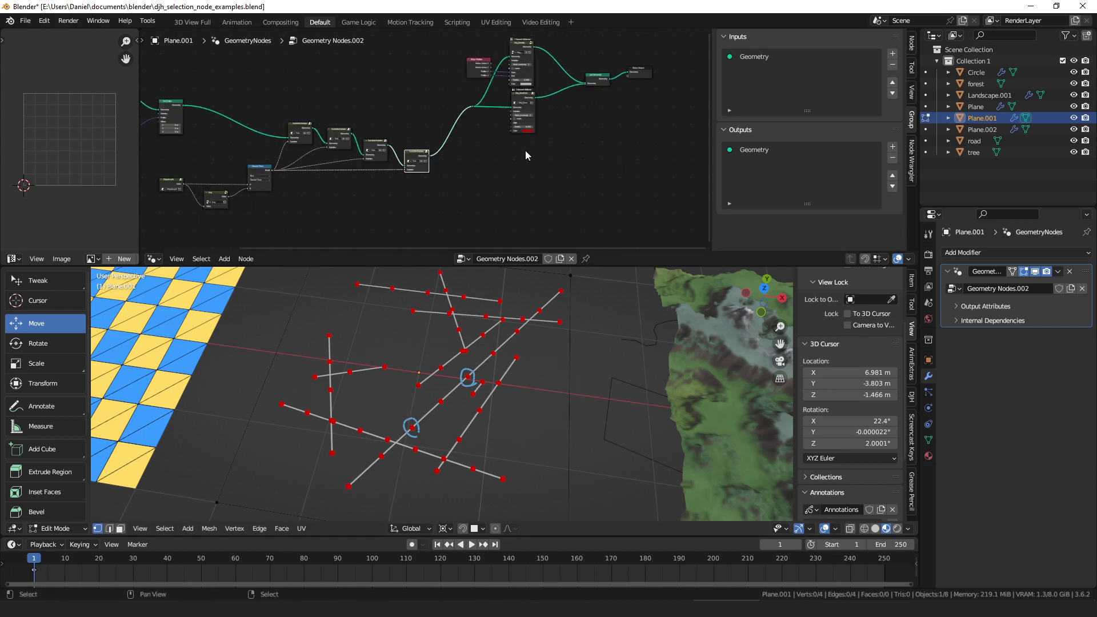
scroll(503, 372, "up", 1)
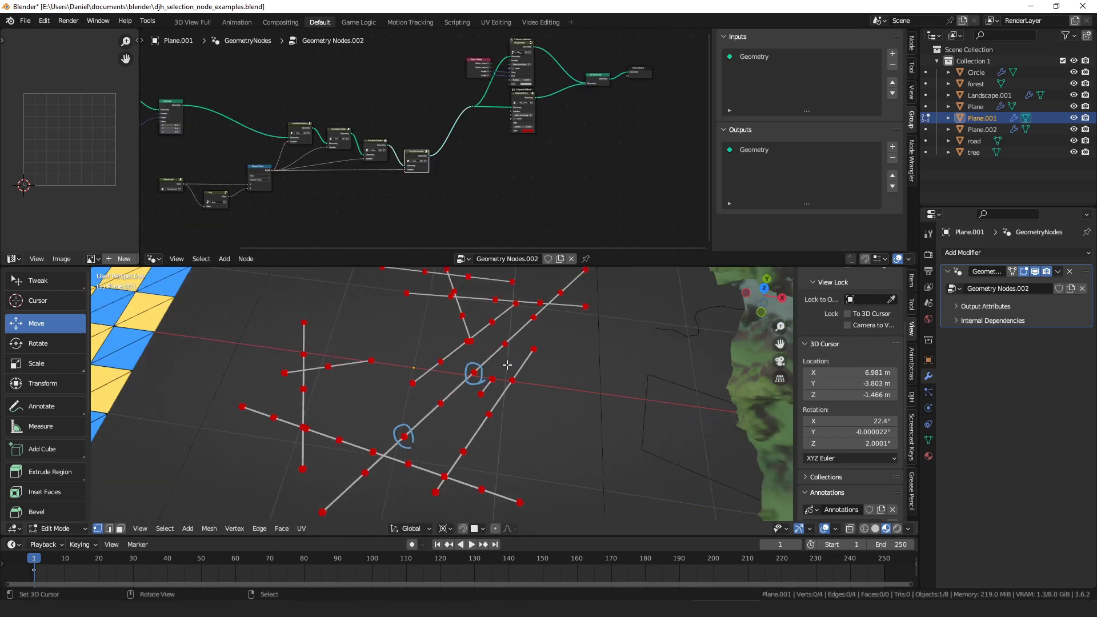
scroll(508, 365, "down", 2)
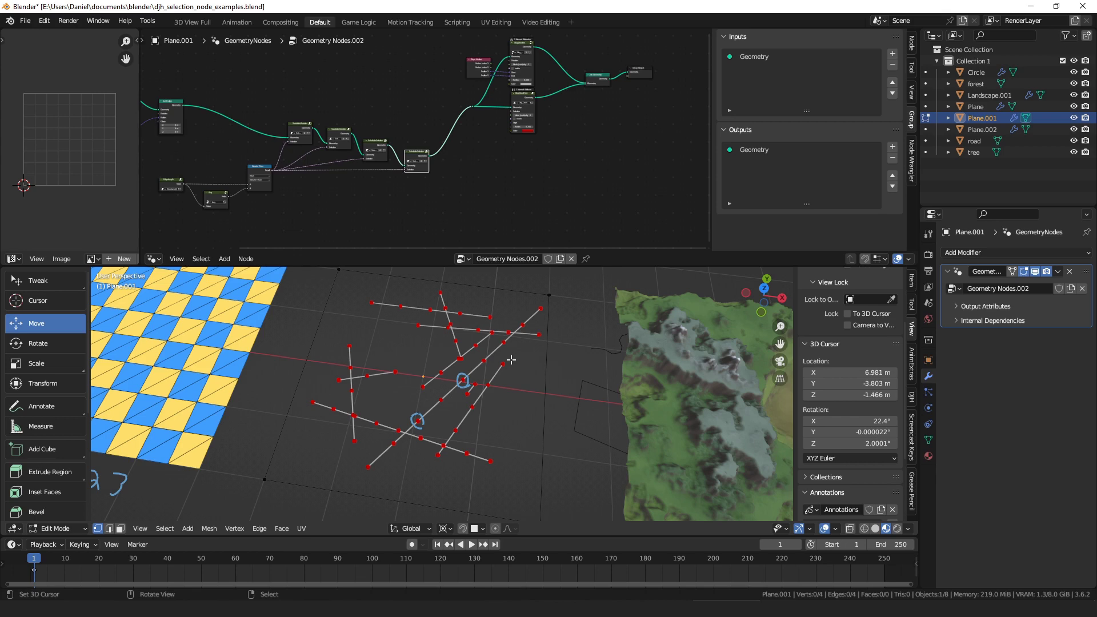
scroll(536, 186, "up", 4)
Examine the EdgeLength group and how its Greater Than comparison feeds the Selection inputs of the SubdivideSelection nodes.
middle_click_drag(342, 190, 599, 161)
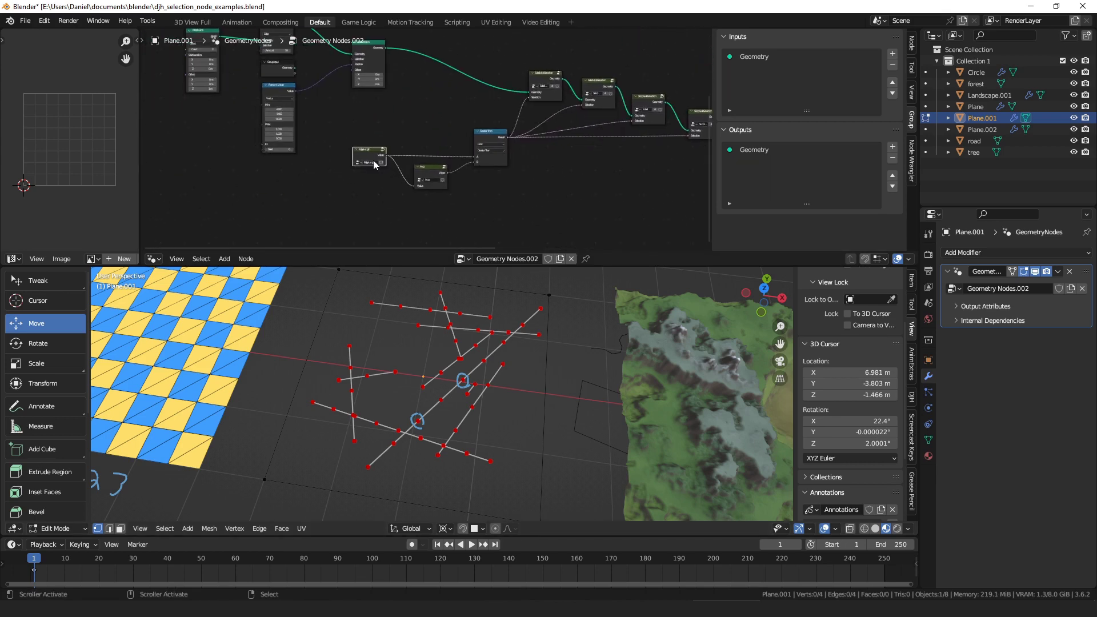
left_click(373, 159)
key("Tab")
left_click_drag(369, 154, 367, 155)
key("Tab")
left_click_drag(483, 142, 485, 140)
scroll(486, 144, "up", 4)
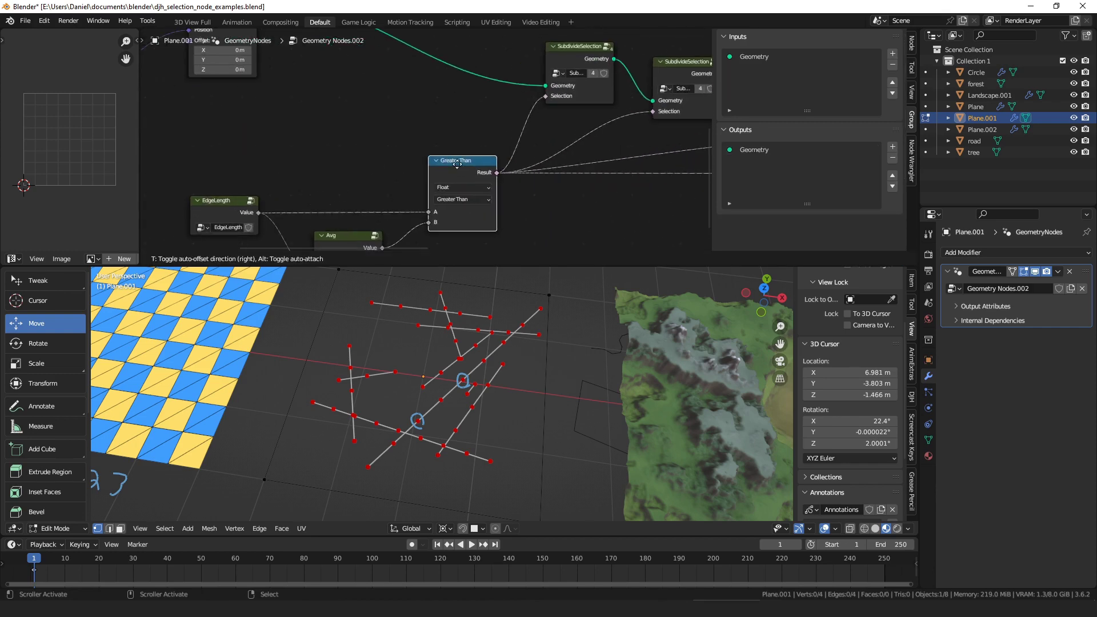
scroll(503, 171, "down", 1)
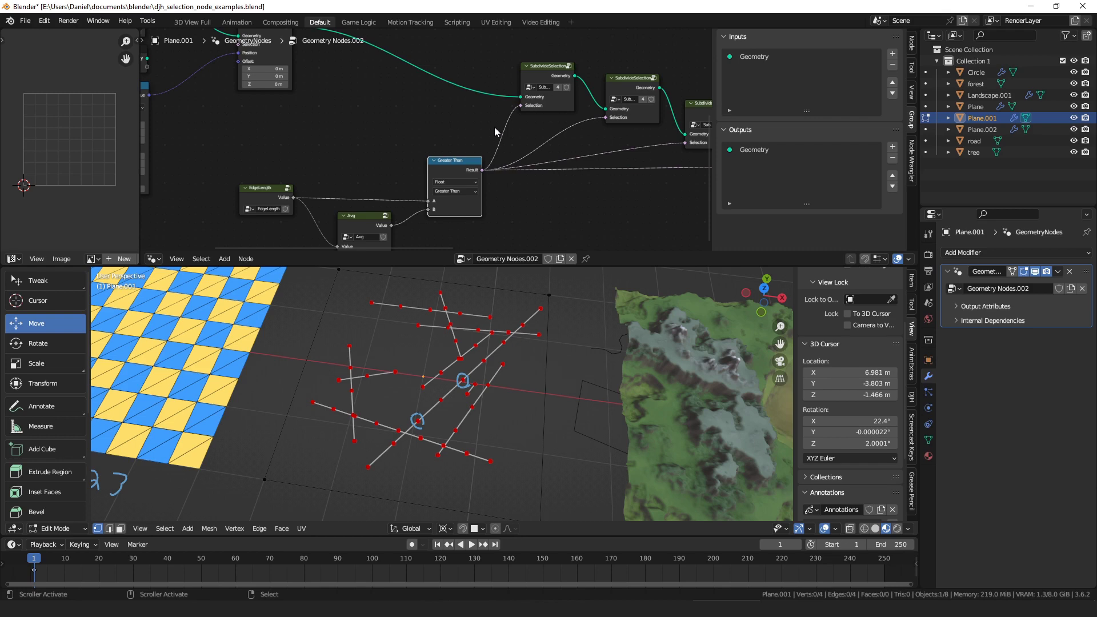
scroll(510, 136, "down", 2)
middle_click_drag(594, 169, 448, 175)
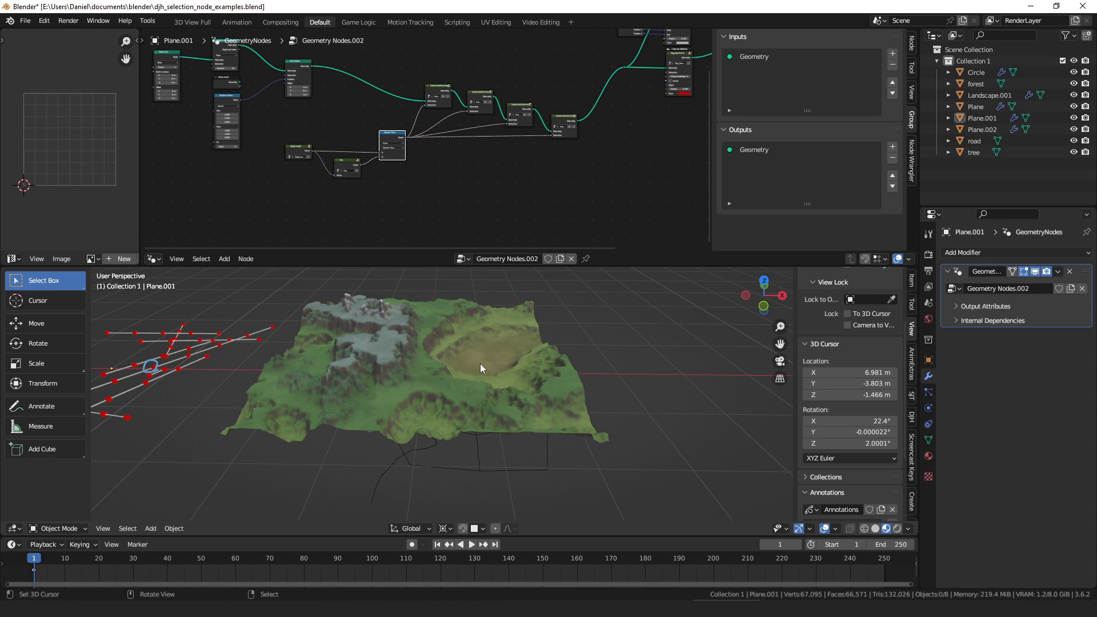
Select the Landscape.001 terrain and show the node tree of its Dot modifier.
left_click(480, 364)
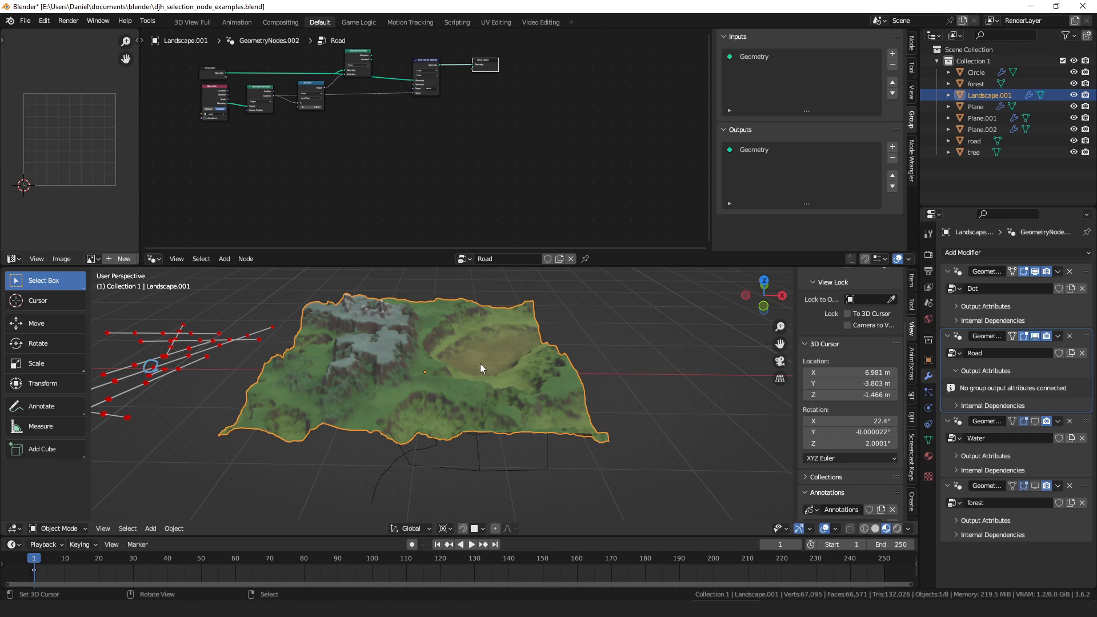
middle_click_drag(480, 364, 485, 395)
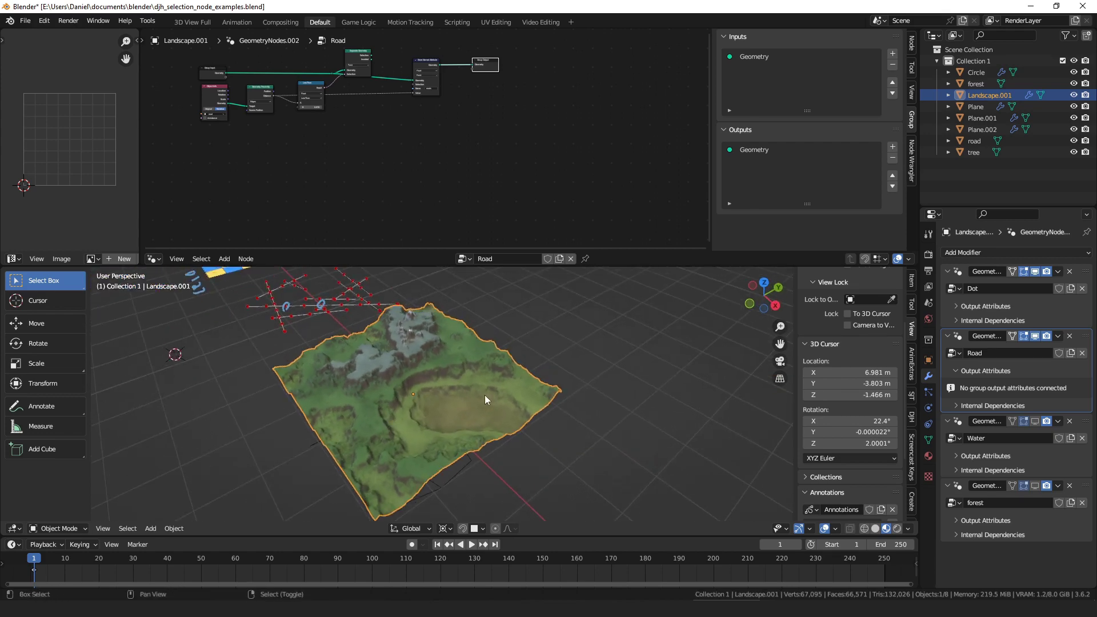
left_click(1067, 307)
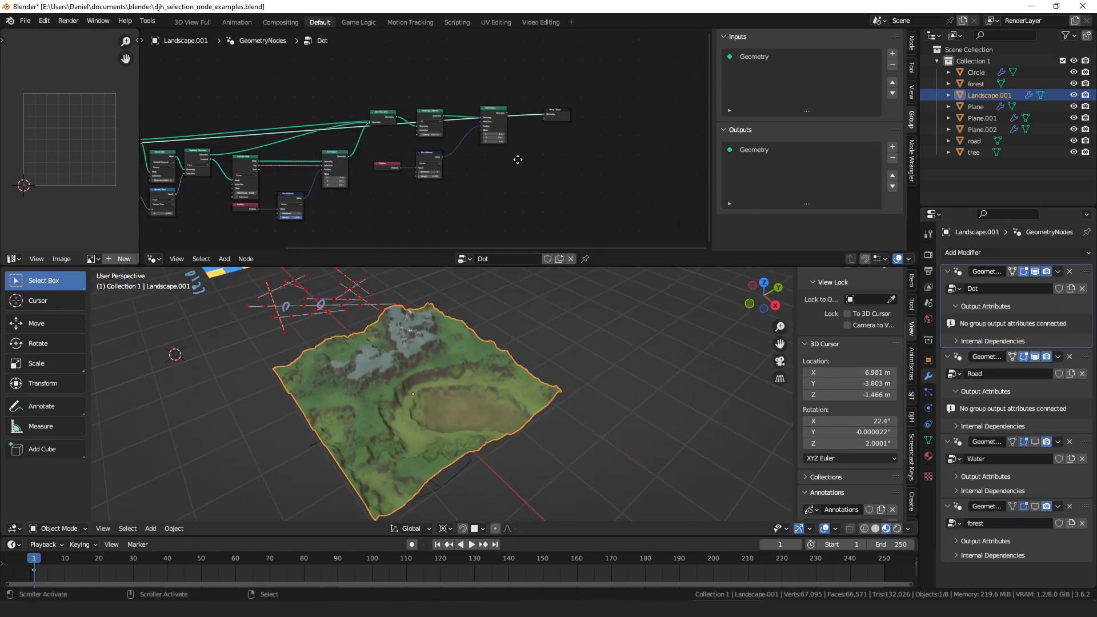
middle_click_drag(517, 159, 592, 139)
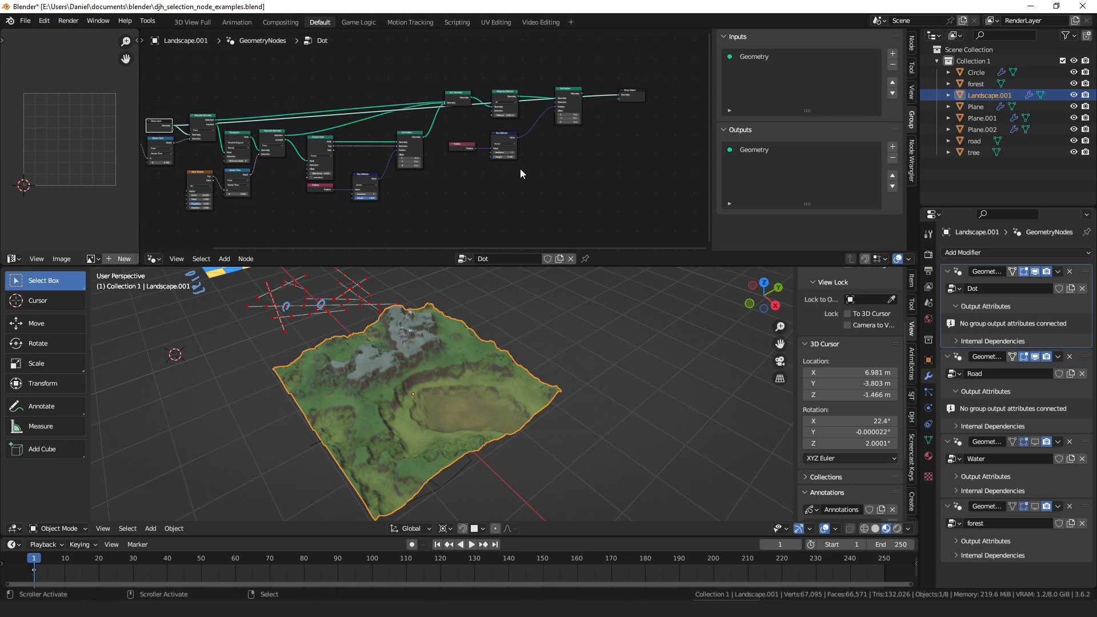
middle_click_drag(441, 131, 495, 134)
scroll(456, 379, "up", 4)
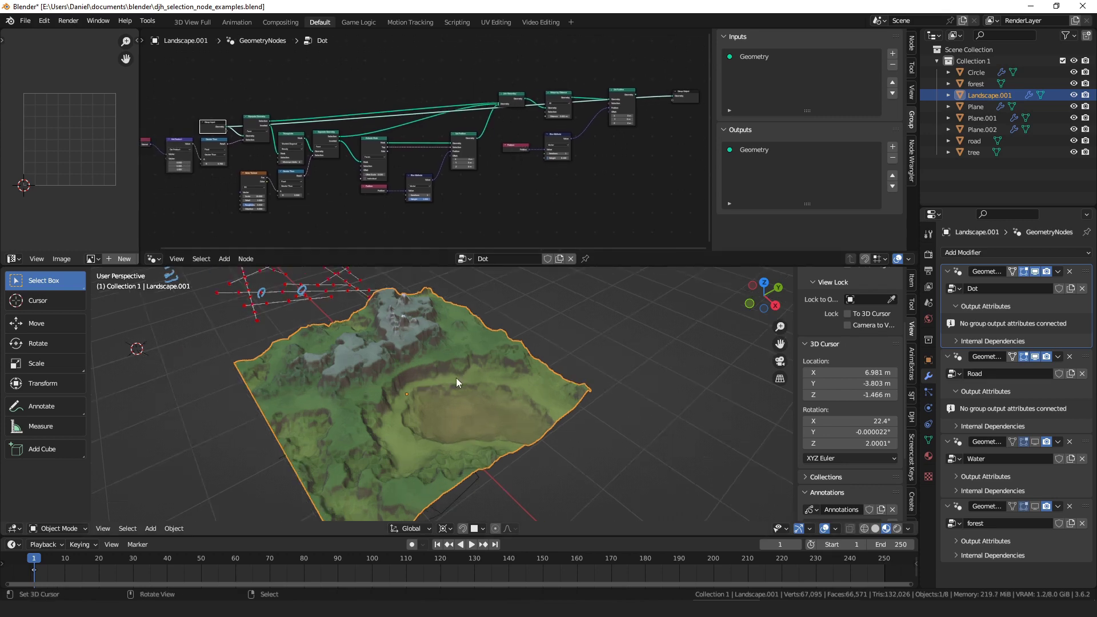
middle_click_drag(424, 376, 421, 351)
middle_click_drag(502, 345, 550, 380, "shift")
scroll(504, 382, "up", 3)
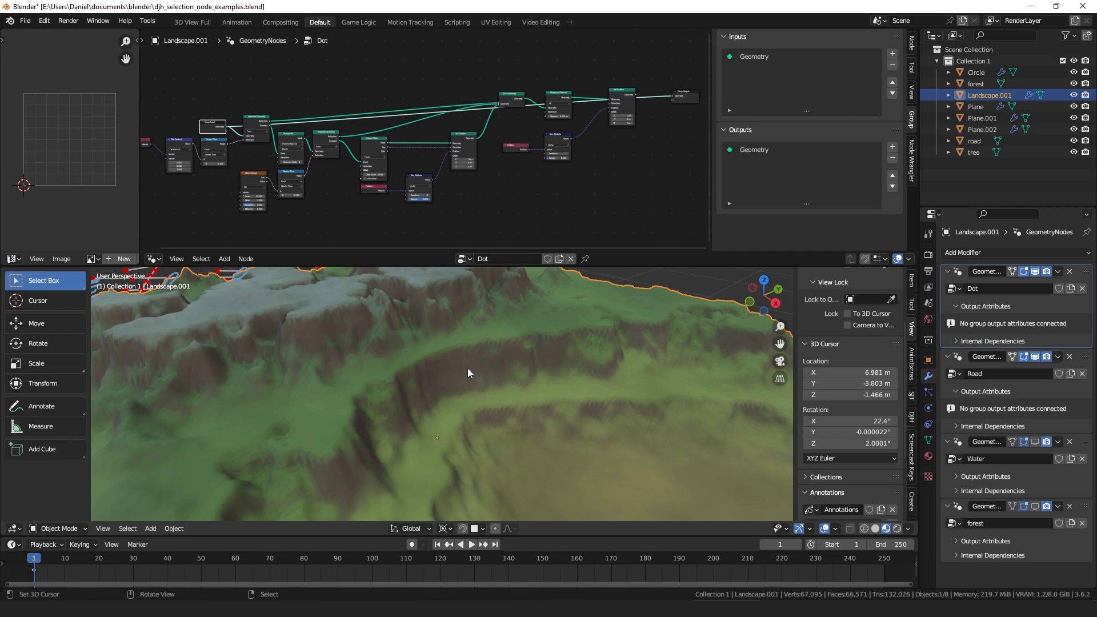
scroll(393, 131, "up", 4)
Examine how the Normal, Dot Product and Greater Than nodes drive the Selection of the first Separate Geometry node.
middle_click_drag(220, 128, 383, 151)
left_click_drag(309, 142, 284, 106)
middle_click_drag(309, 159, 503, 123)
scroll(501, 118, "up", 6)
left_click_drag(341, 144, 325, 152)
left_click_drag(419, 136, 394, 138)
left_click_drag(494, 135, 475, 132)
middle_click_drag(553, 139, 476, 171)
left_click_drag(517, 120, 505, 120)
middle_click_drag(347, 150, 364, 123)
scroll(343, 130, "up", 3)
left_click_drag(316, 139, 311, 132)
left_click_drag(213, 150, 206, 144)
left_click_drag(322, 137, 318, 138)
left_click_drag(420, 128, 411, 125)
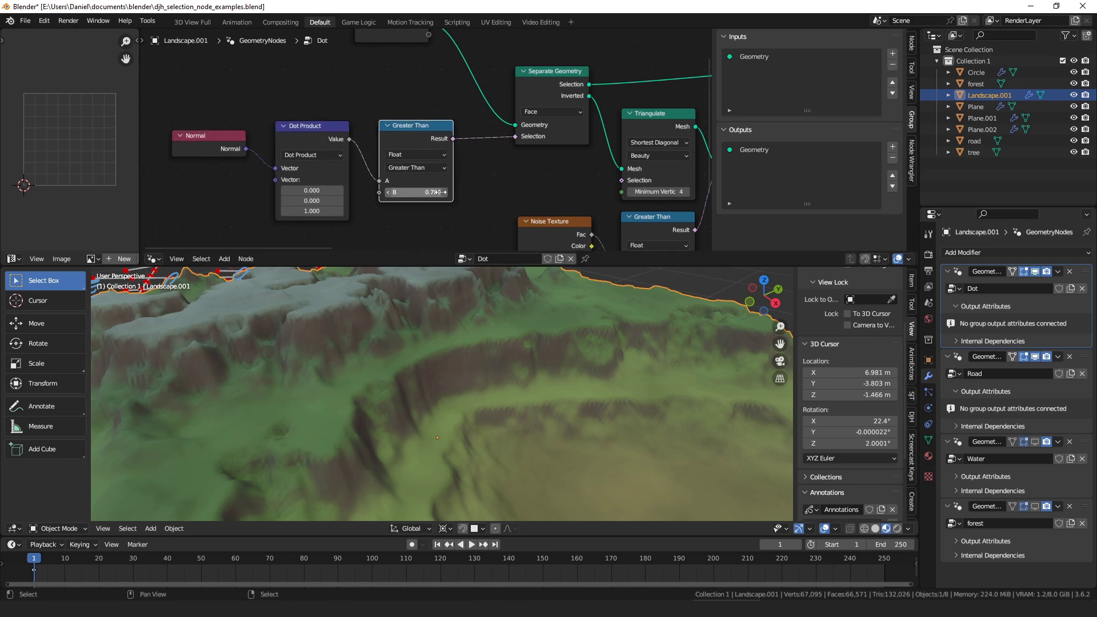
Preview the first Separate Geometry node's Selection and Inverted outputs, and the output of the second Separate Geometry node.
middle_click_drag(564, 96, 400, 141)
left_click(407, 126, "ctrl+shift")
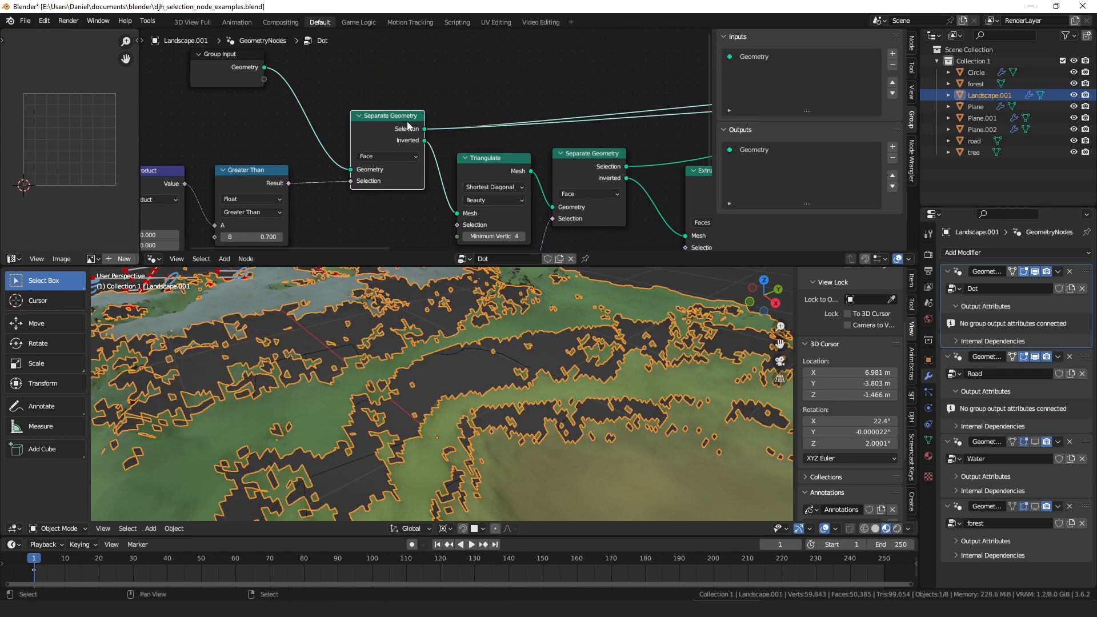
left_click(397, 130, "ctrl+shift")
left_click(396, 128, "ctrl+shift")
left_click(396, 123, "ctrl+shift")
left_click(395, 123, "ctrl+shift")
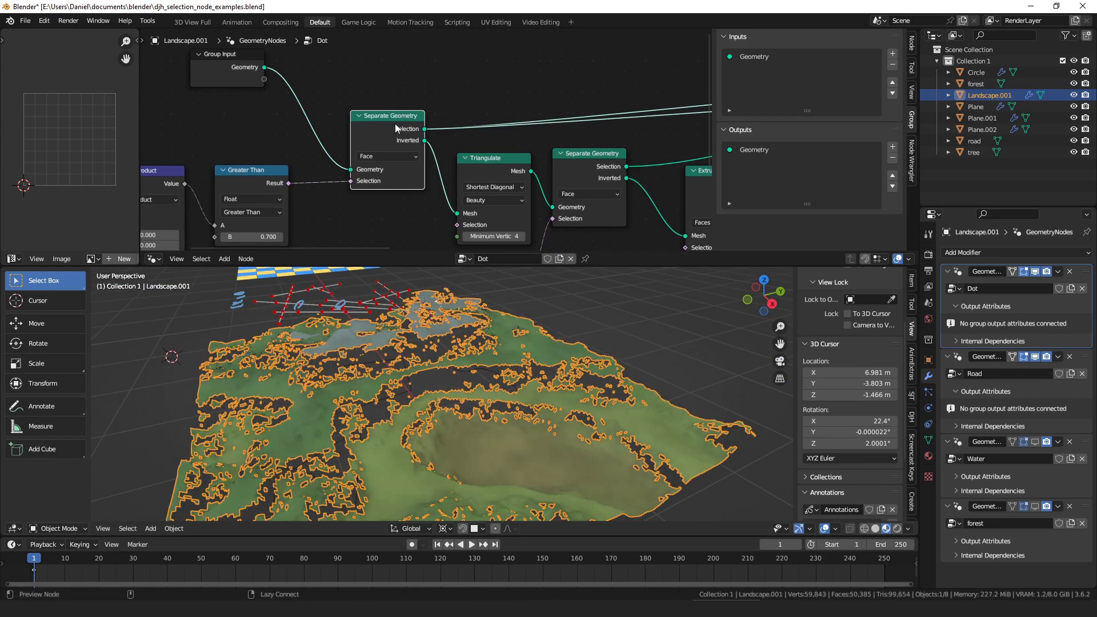
scroll(423, 128, "down", 2)
scroll(400, 122, "up", 2)
middle_click_drag(391, 118, 405, 66)
left_click(386, 84, "ctrl+shift")
scroll(395, 87, "down", 3)
left_click(481, 78)
scroll(478, 63, "up", 3)
Replace the second Separate Geometry node's Selection source with a Boolean Random Value node and preview the separated faces.
left_click_drag(513, 84, 496, 209)
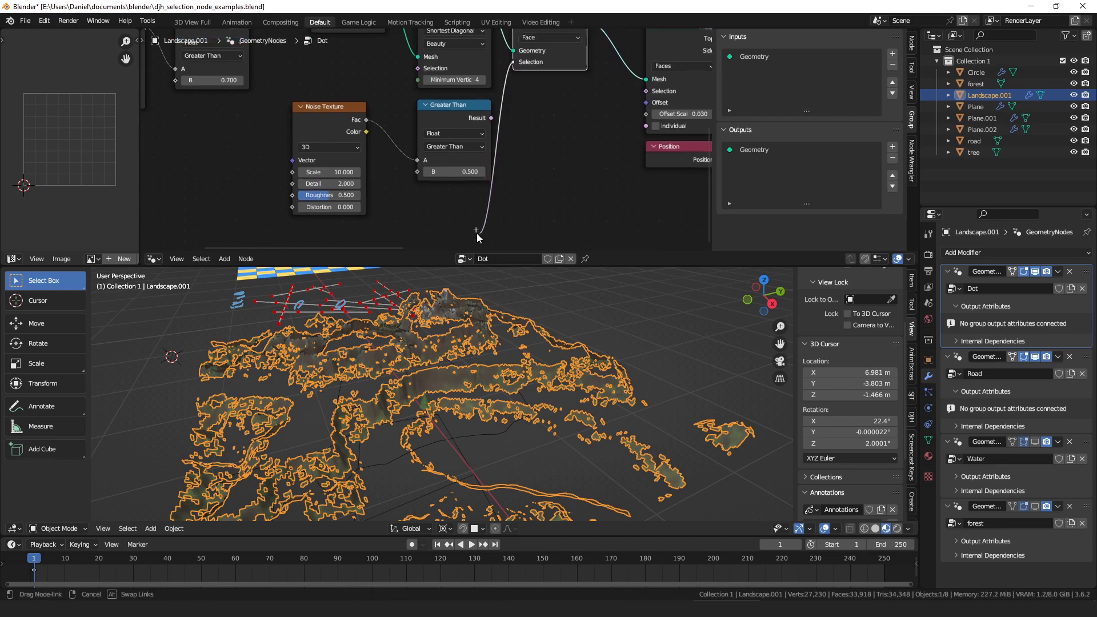
type("random")
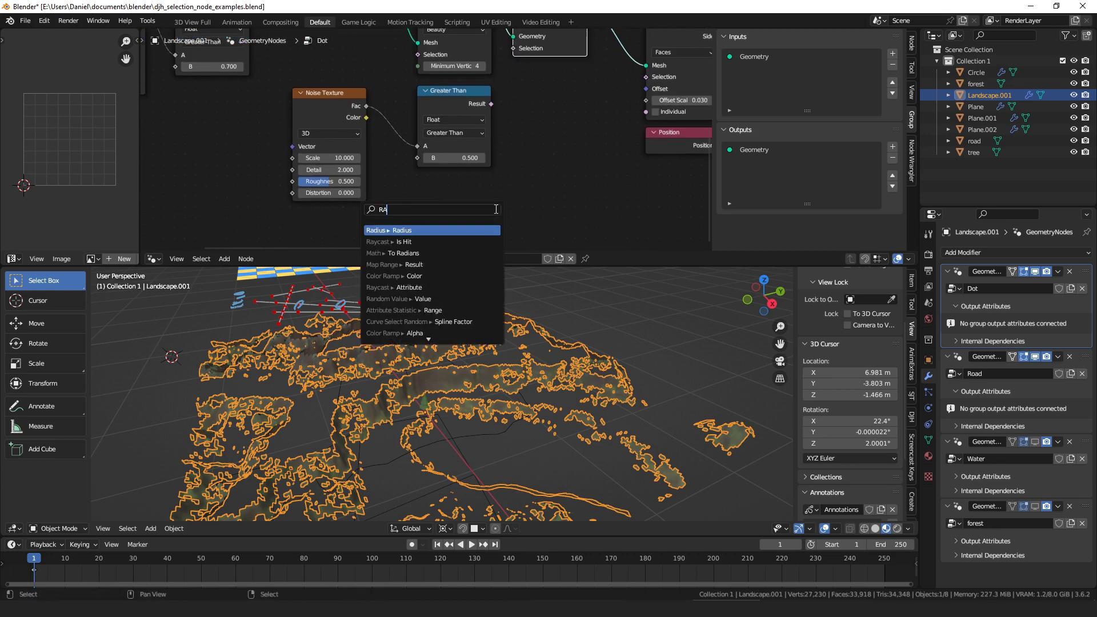
key("Return")
left_click(495, 208)
left_click_drag(465, 204, 461, 196)
middle_click_drag(460, 196, 462, 123)
mouse_move(467, 166)
left_mouse_down()
mouse_move(453, 166)
mouse_move(473, 166)
left_mouse_up()
middle_click_drag(516, 133, 499, 179)
scroll(499, 179, "down", 5)
middle_click_drag(554, 80, 522, 122)
left_click(491, 71, "alt+shift")
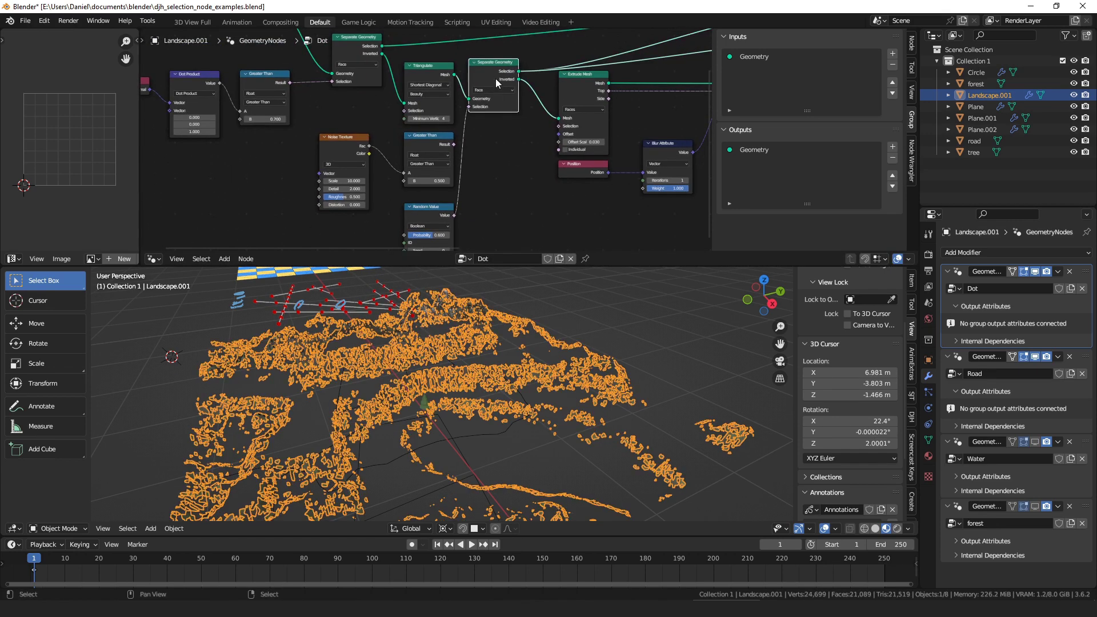
Compare the second Separate Geometry node's outputs under the random selection, and delete the Random Value node.
middle_click_drag(477, 191, 509, 118)
scroll(508, 118, "up", 4)
left_click_drag(475, 167, 451, 168)
middle_click_drag(518, 85, 544, 88)
left_click(546, 63, "alt+shift")
left_click(546, 63, "alt+shift")
left_click_drag(472, 173, 465, 162)
middle_click_drag(477, 148, 463, 183)
key("x")
Connect the Noise Texture's Greater Than result to the Selection of the second Separate Geometry node.
middle_click_drag(523, 99, 487, 139)
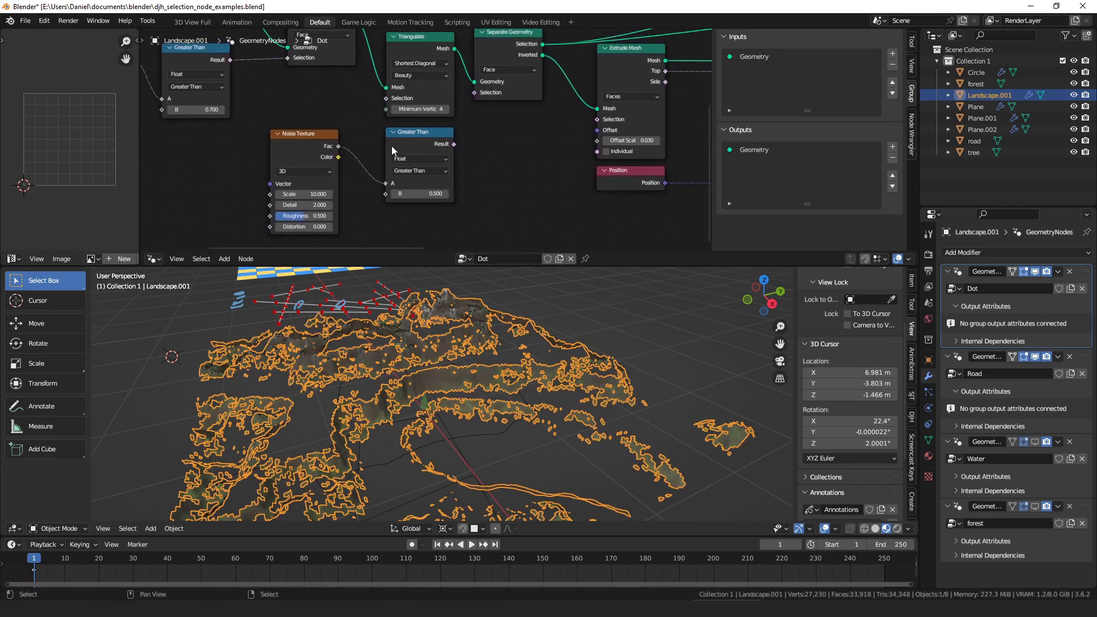
mouse_move(326, 148)
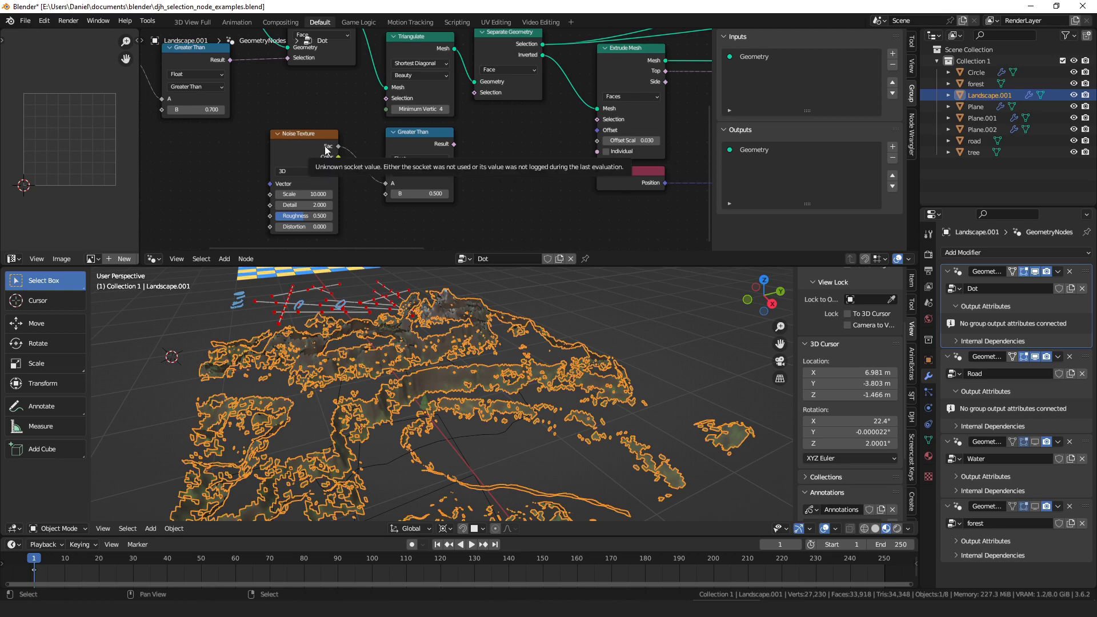
left_click_drag(302, 156, 297, 158)
left_click_drag(422, 144, 418, 141)
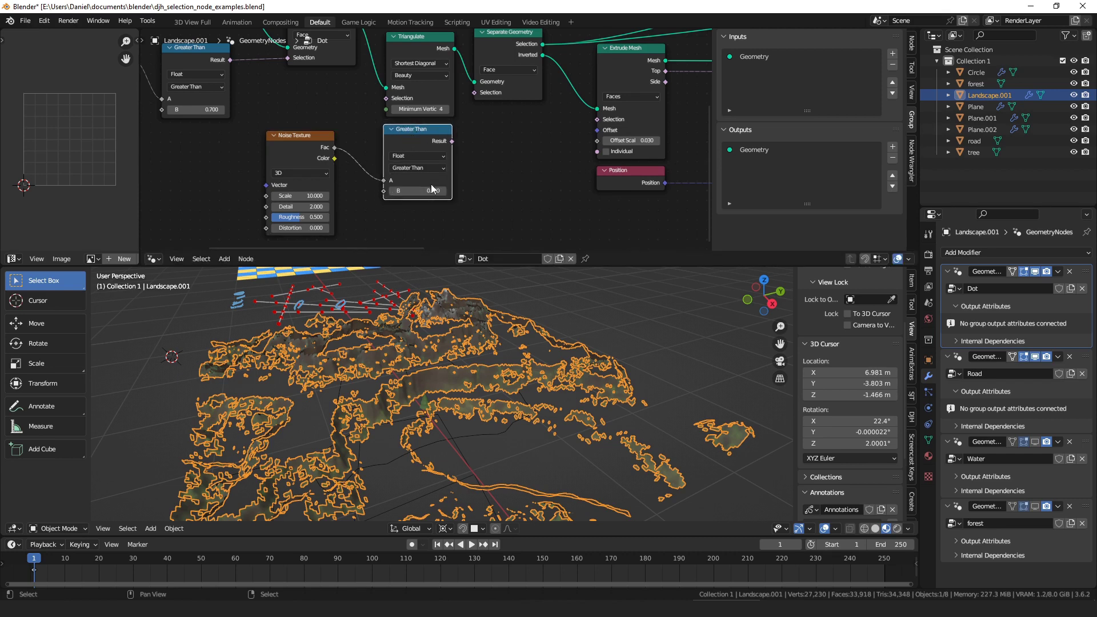
middle_click_drag(481, 142, 449, 170)
left_click_drag(419, 170, 445, 125)
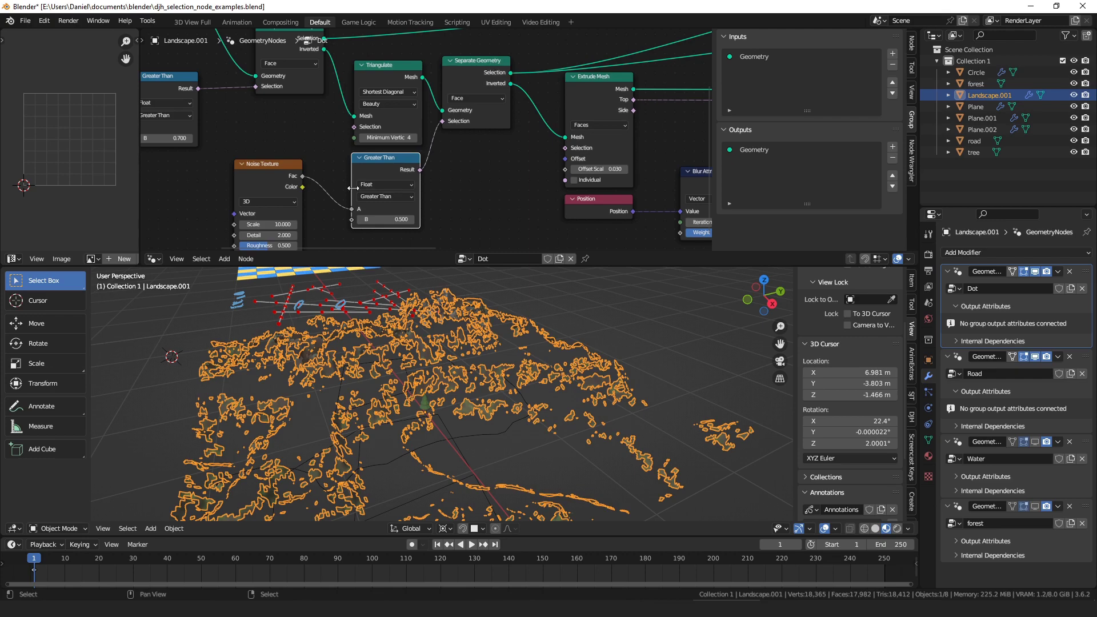
Review the noise-driven selection on the second Separate Geometry node and the Extrude Mesh branch that follows it.
middle_click_drag(348, 188, 398, 146)
left_click_drag(315, 181, 357, 182)
mouse_move(496, 135)
middle_mouse_down()
mouse_move(465, 164)
mouse_move(518, 135)
middle_mouse_up()
scroll(524, 77, "down", 1)
left_click(524, 76)
mouse_move(526, 79)
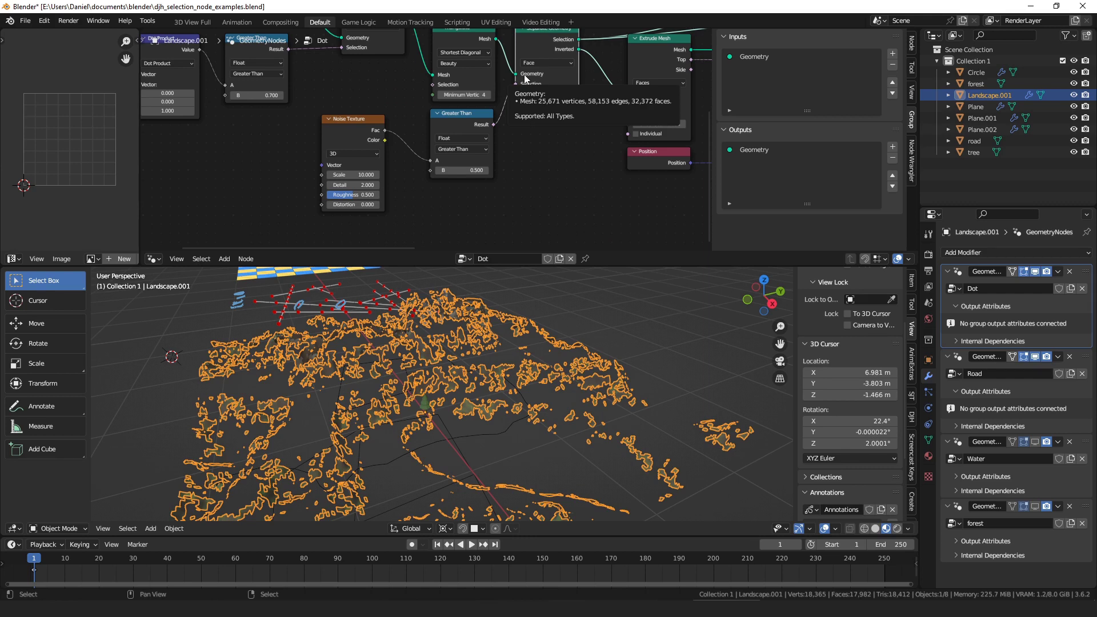
middle_click_drag(565, 78, 545, 95)
mouse_move(633, 100)
middle_mouse_down()
mouse_move(462, 134)
mouse_move(394, 126)
middle_mouse_up()
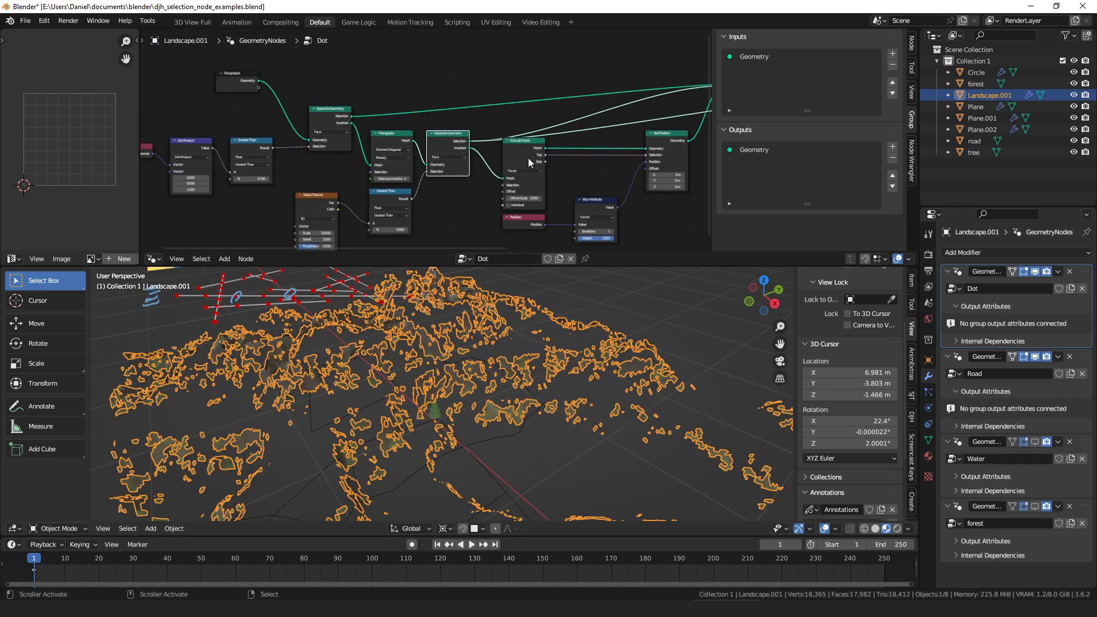
Preview the Join Geometry node's output and inspect the extruded rocks on the landscape's steep slopes.
scroll(528, 157, "up", 4)
middle_click_drag(470, 344, 494, 373)
scroll(597, 125, "down", 3)
middle_click_drag(686, 92, 531, 124)
left_click(506, 131, "ctrl+shift")
scroll(476, 346, "up", 4)
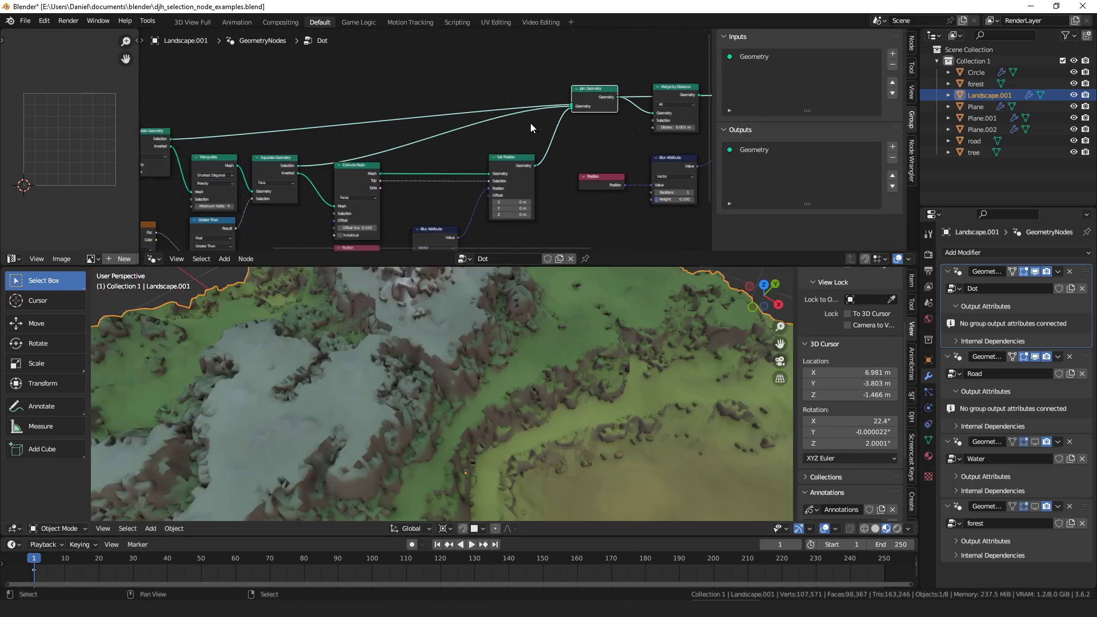
scroll(561, 375, "up", 6)
middle_click_drag(568, 379, 552, 354)
scroll(548, 363, "down", 2)
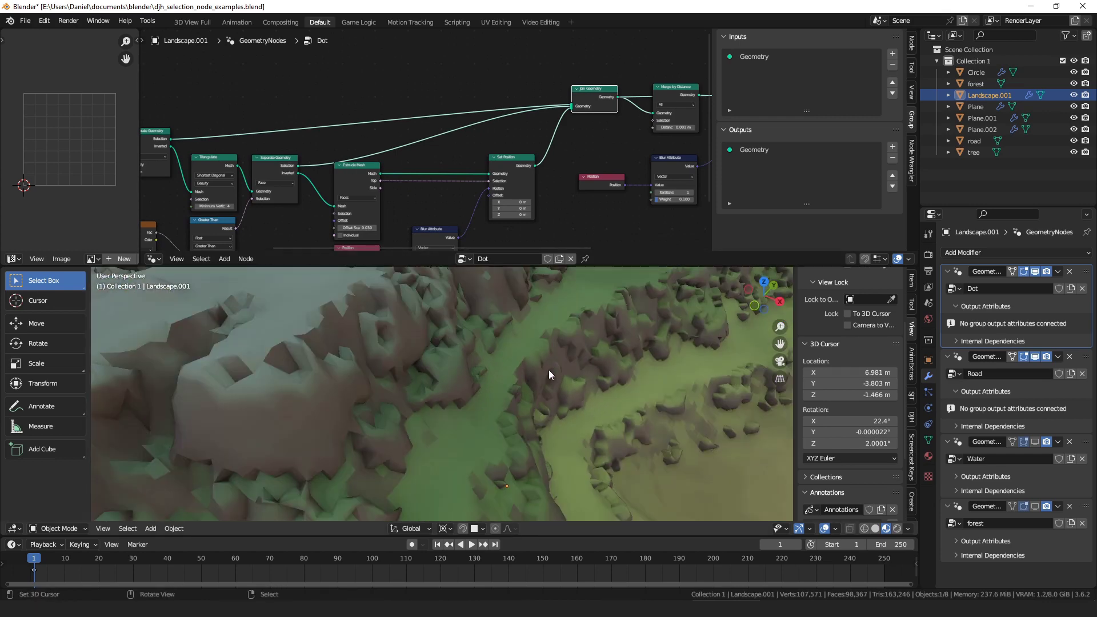
Preview the Merge by Distance output and the final Set Position output, and inspect the resulting rocks across the landscape.
scroll(543, 355, "down", 3)
middle_click_drag(543, 355, 502, 340)
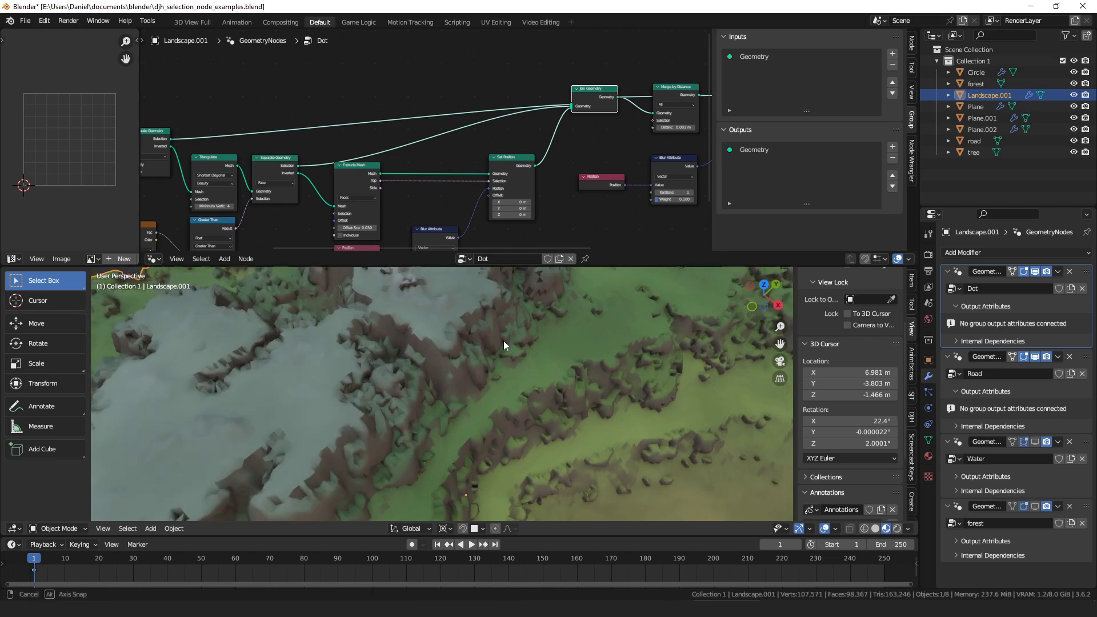
scroll(562, 399, "up", 2)
middle_click_drag(563, 399, 568, 343)
scroll(435, 137, "up", 2)
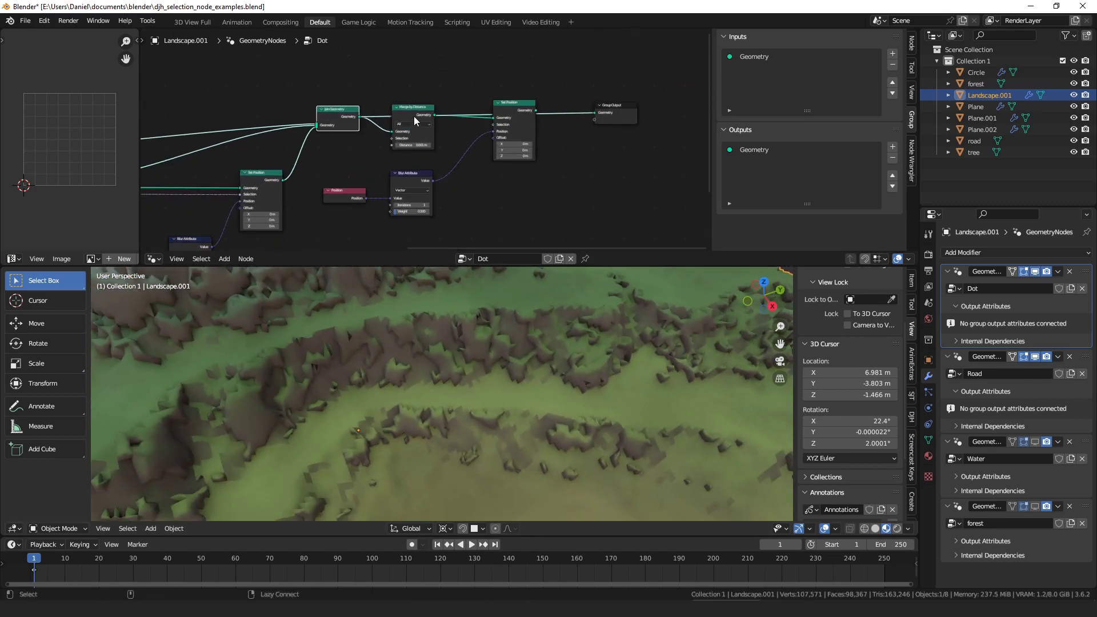
left_click(419, 119)
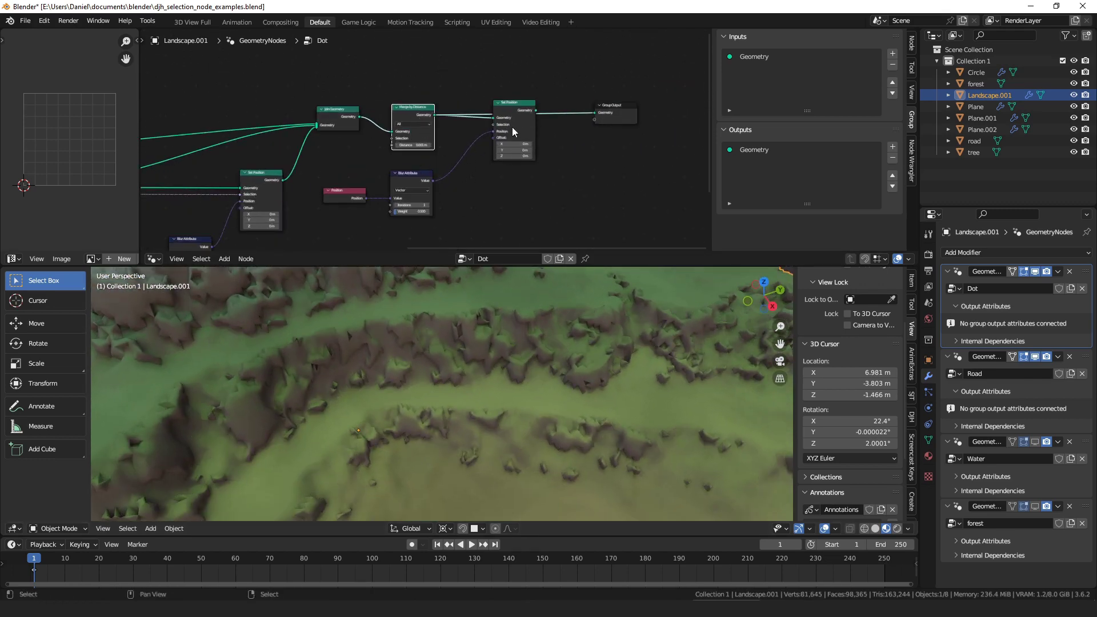
left_click_drag(523, 111, 521, 113)
scroll(529, 171, "down", 4)
key("Home")
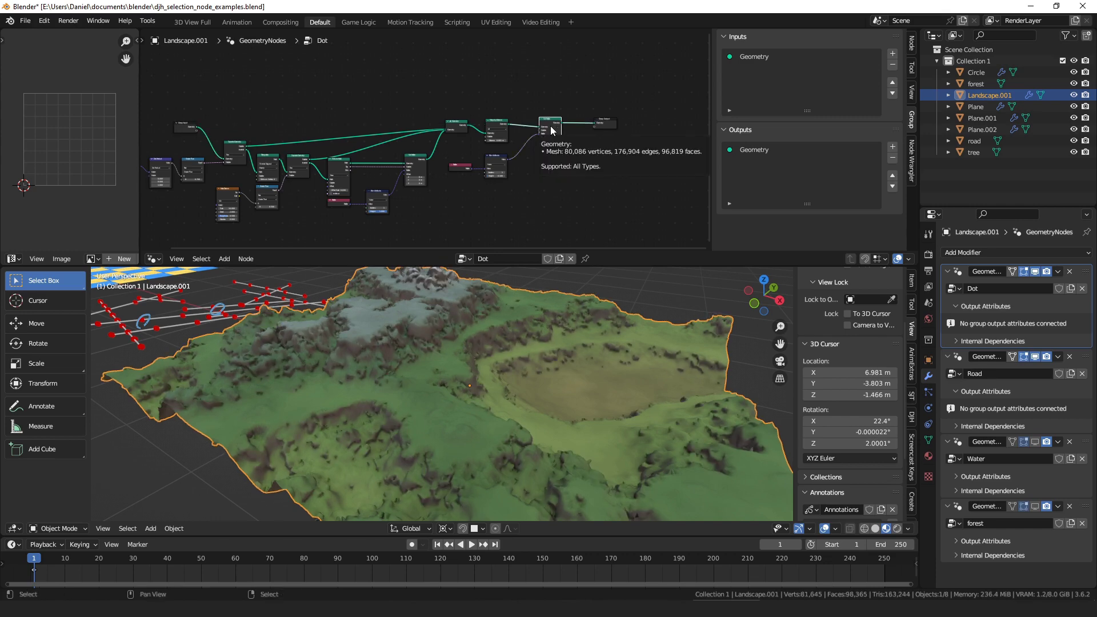
Display the Road modifier's node group, and raise the road object 1 m along Z above the landscape.
scroll(563, 370, "down", 4)
middle_click_drag(562, 371, 563, 370)
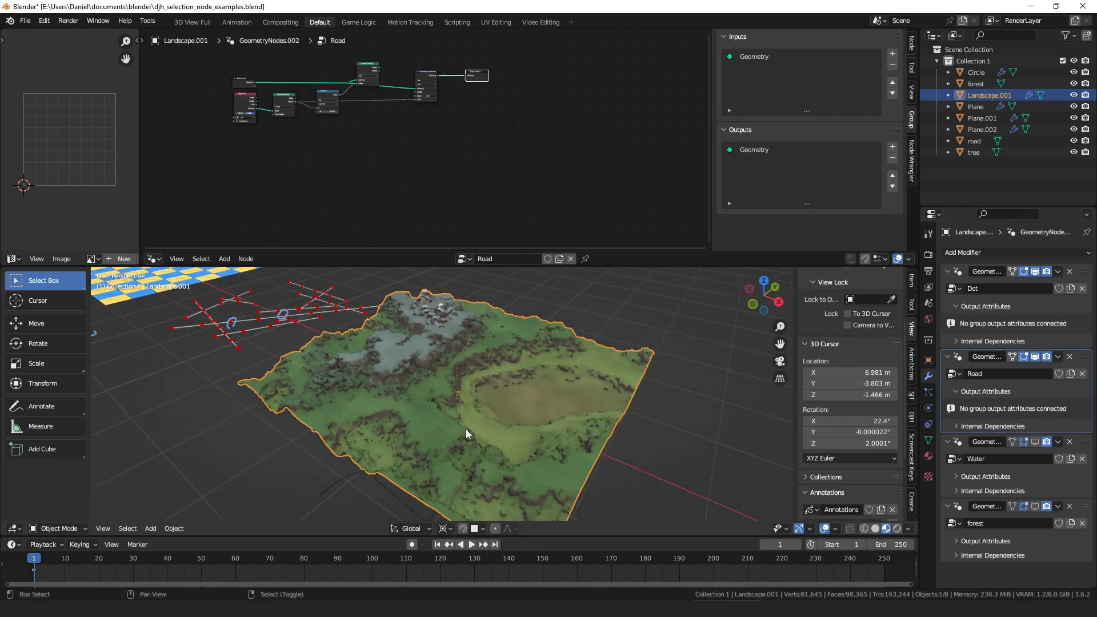
middle_click_drag(465, 430, 478, 401)
left_click(462, 400)
type("g")
type("z1")
key("Return")
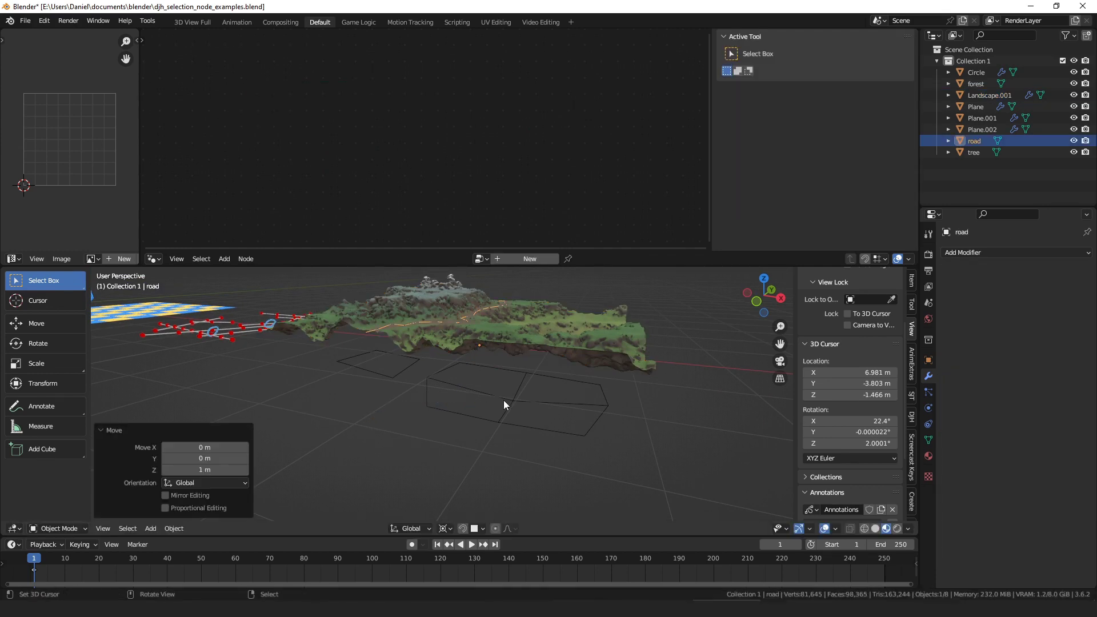
Inspect the road object's edge path in Edit Mode, and return to the landscape in Object Mode.
middle_click_drag(506, 307, 475, 366)
key("Tab")
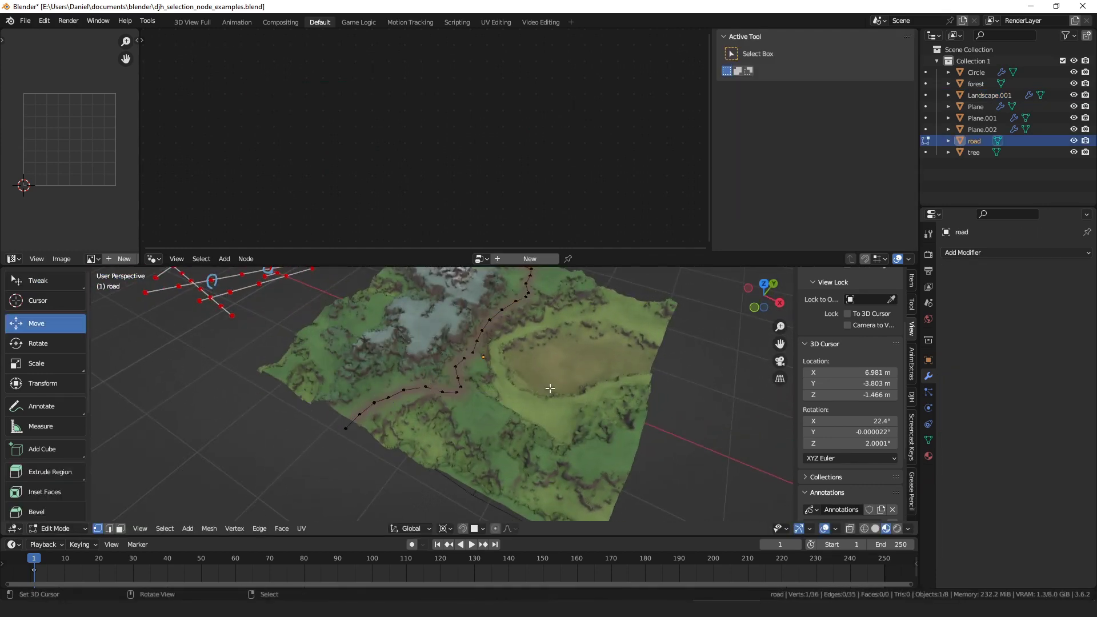
middle_click_drag(423, 411, 427, 446)
middle_click_drag(510, 317, 455, 314)
key("ctrl+Tab")
left_click(248, 346)
middle_click_drag(537, 444, 512, 375)
right_click(512, 374)
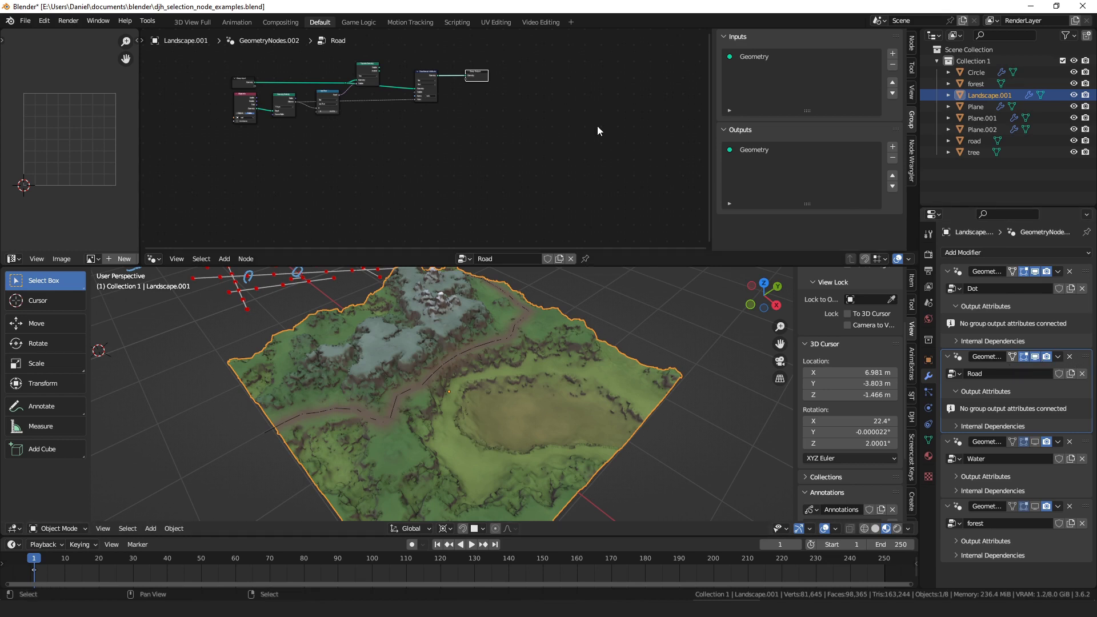
Review the Object Info, Geometry Proximity and Less Than nodes that build the Road group's distance-based selection.
key("Home")
scroll(366, 121, "up", 4)
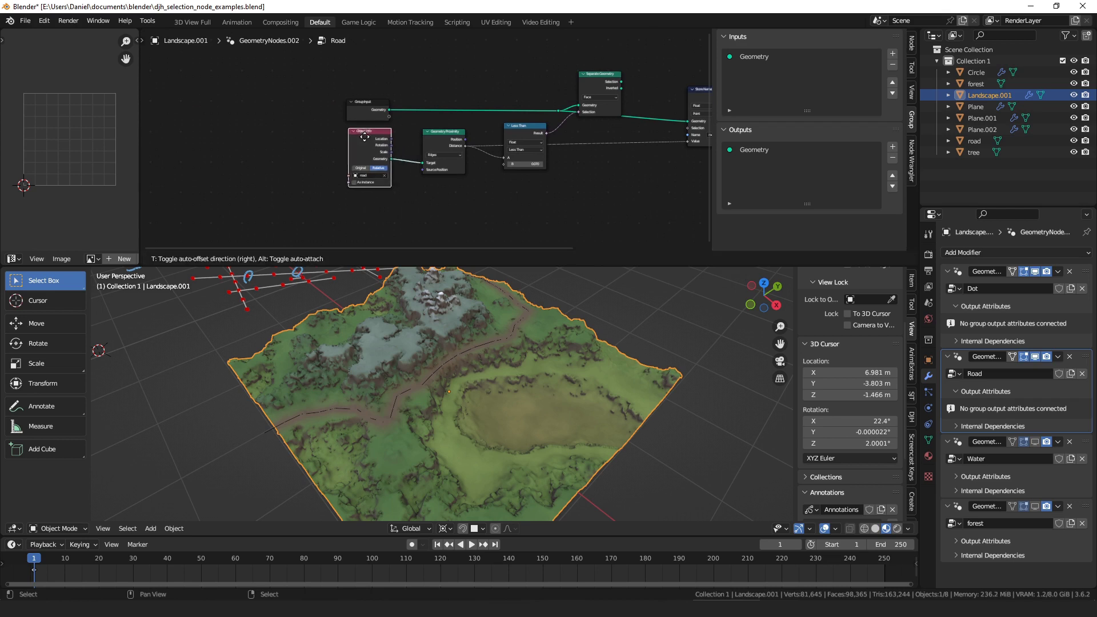
left_click_drag(365, 121, 368, 119)
middle_click_drag(480, 109, 403, 152)
left_click_drag(372, 156, 362, 153)
middle_click_drag(283, 156, 451, 142)
left_click_drag(439, 137, 438, 140)
middle_click_drag(506, 145, 344, 164)
left_click_drag(349, 161, 348, 157)
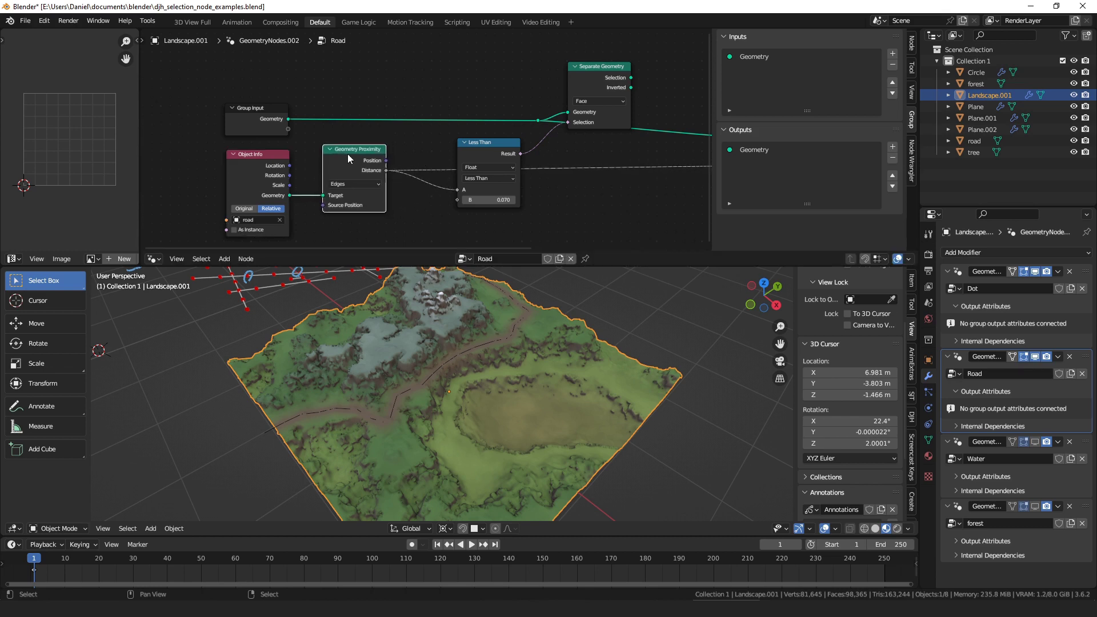
middle_click_drag(287, 164, 230, 180)
left_click_drag(421, 165, 409, 166)
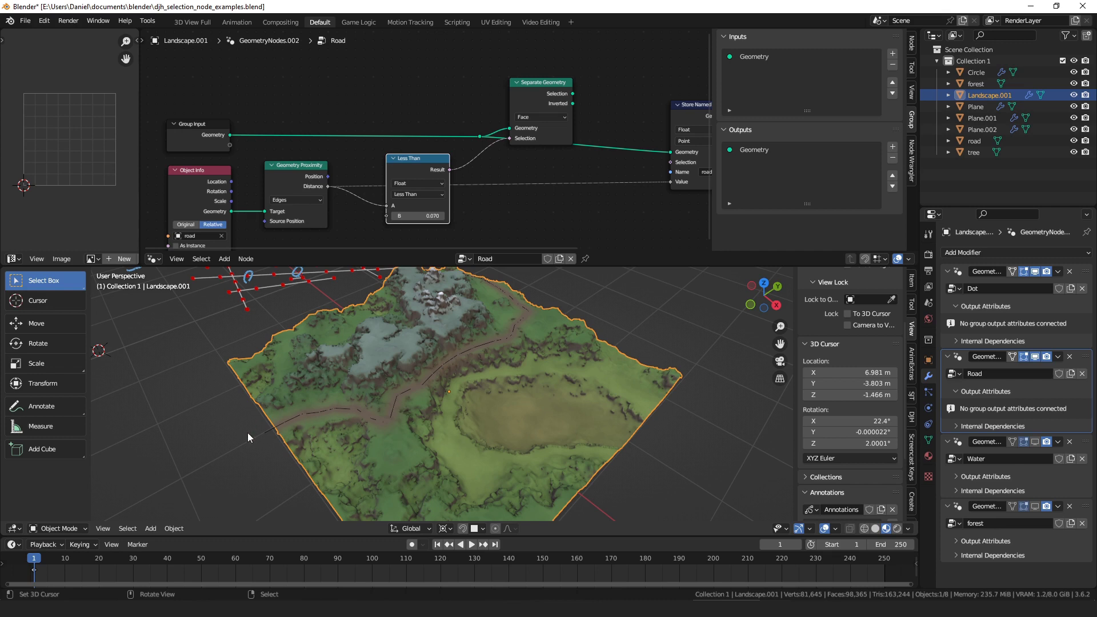
left_click_drag(413, 162, 401, 158)
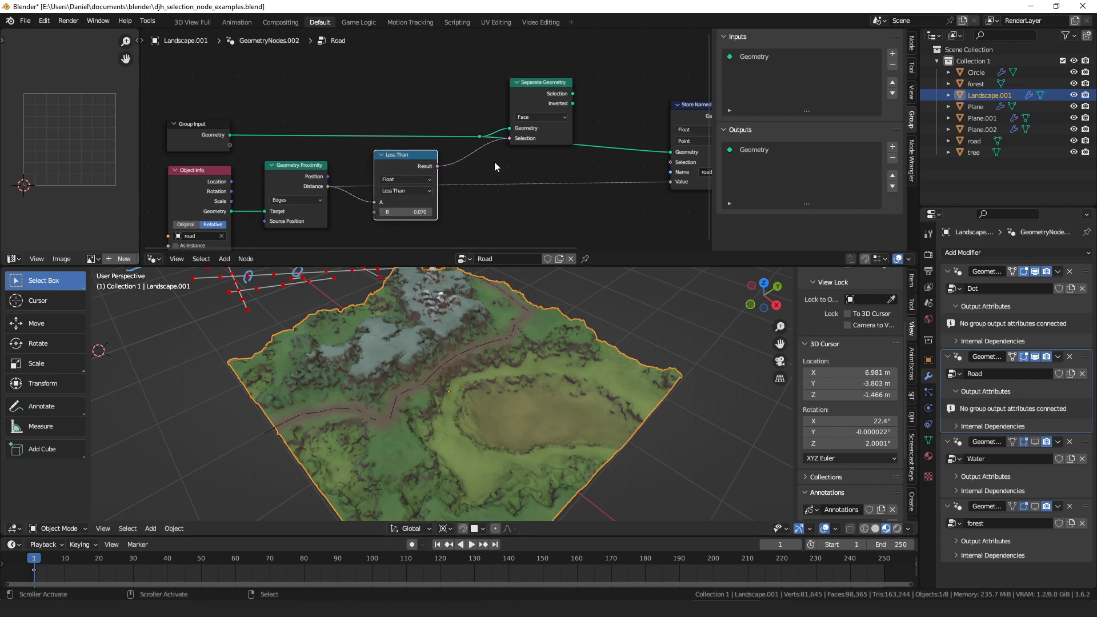
Preview the Road group's Separate Geometry Selection output to isolate the faces near the road.
left_click(548, 93, "ctrl+shift")
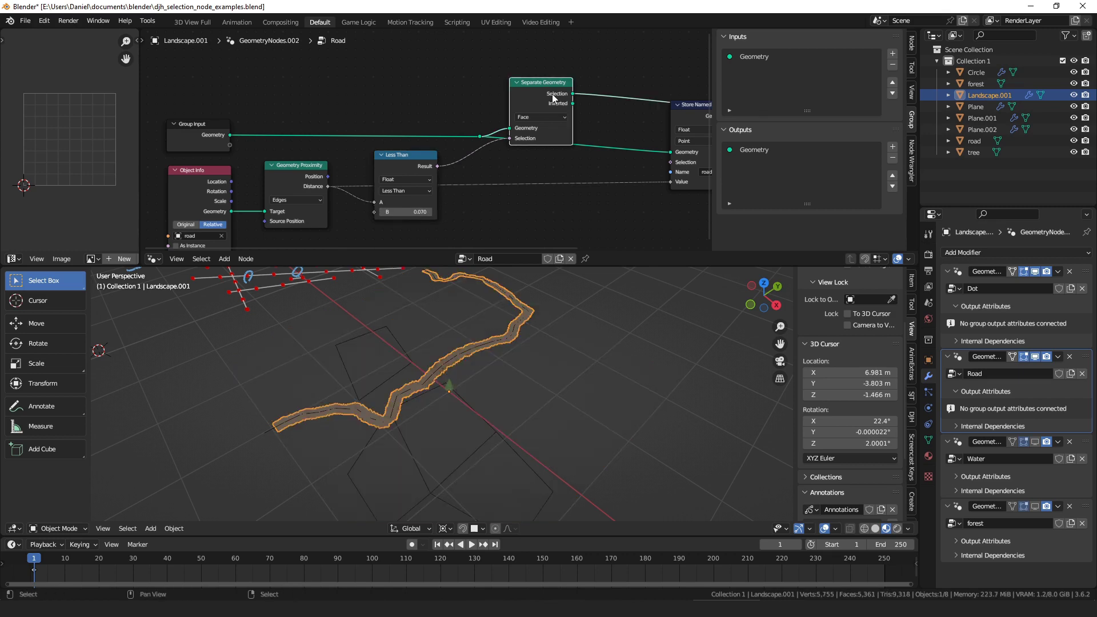
left_click(552, 95, "ctrl+shift")
left_click(553, 96, "ctrl+shift")
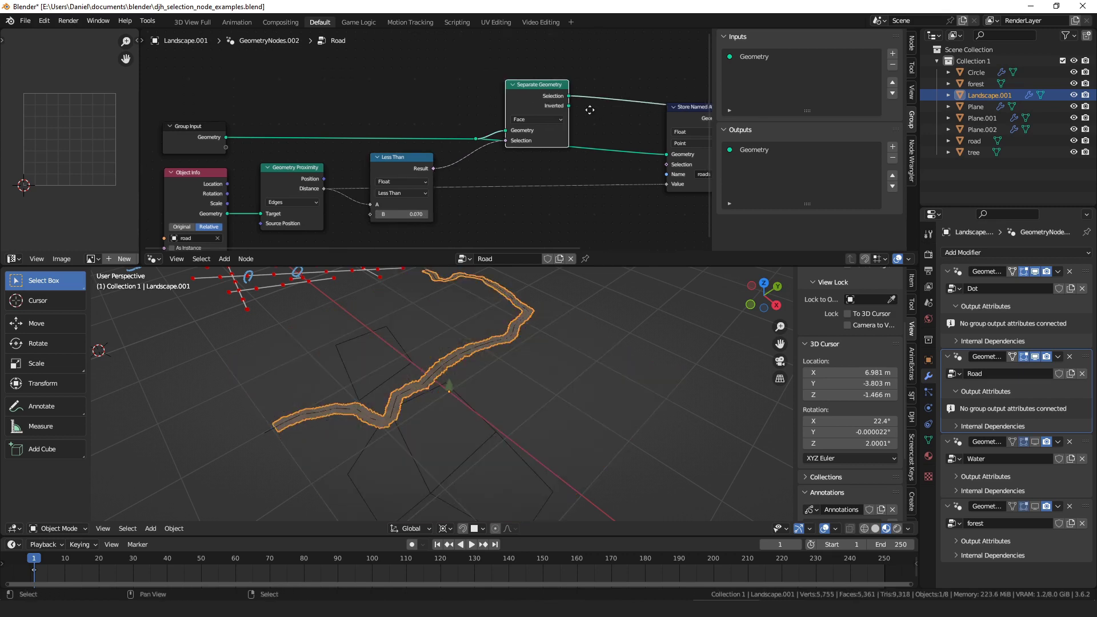
middle_click_drag(553, 96, 395, 97)
left_click_drag(395, 97, 400, 69)
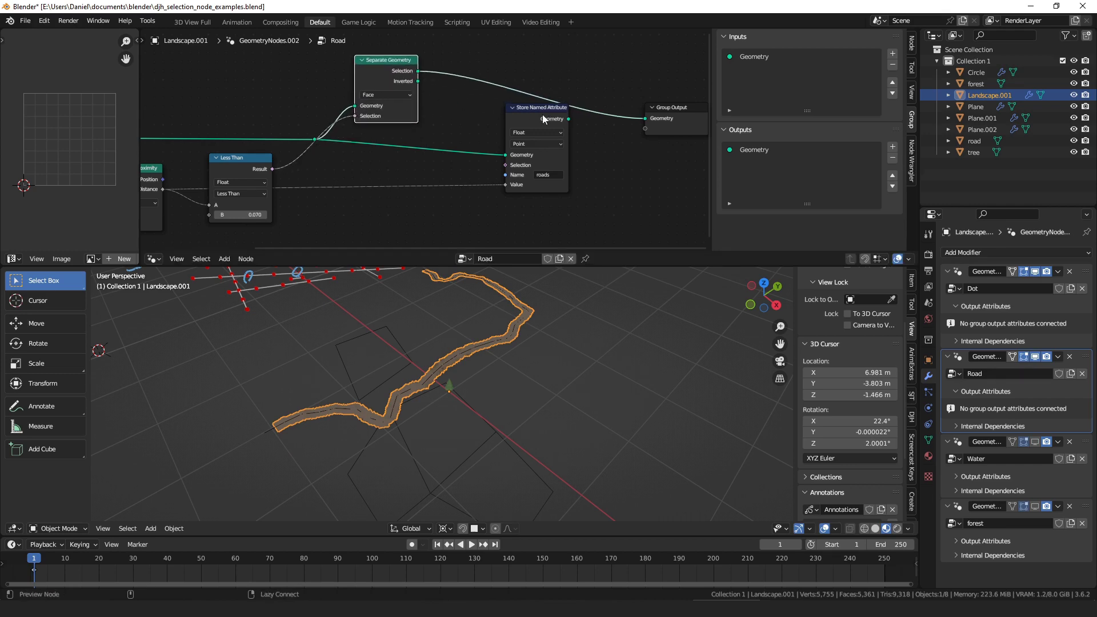
Send the "roads" Store Named Attribute node to the group output, and hide the road object to view the painted road.
left_click(543, 115, "ctrl+shift")
left_click_drag(543, 114, 517, 113)
middle_click_drag(448, 385, 386, 409)
middle_click_drag(441, 362, 522, 345)
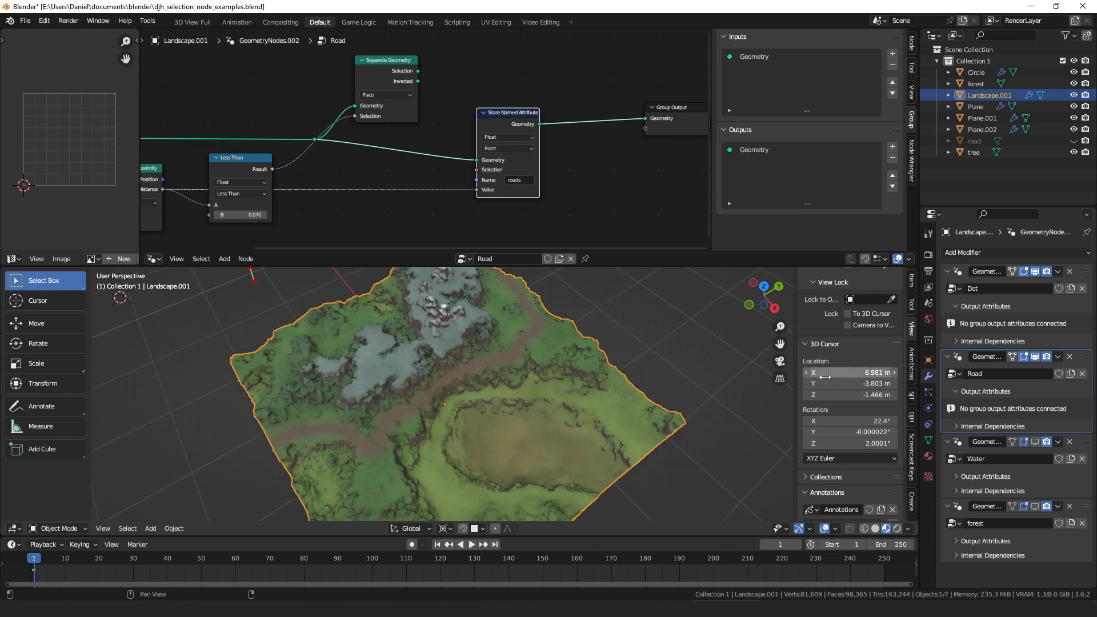
middle_click_drag(576, 375, 584, 352)
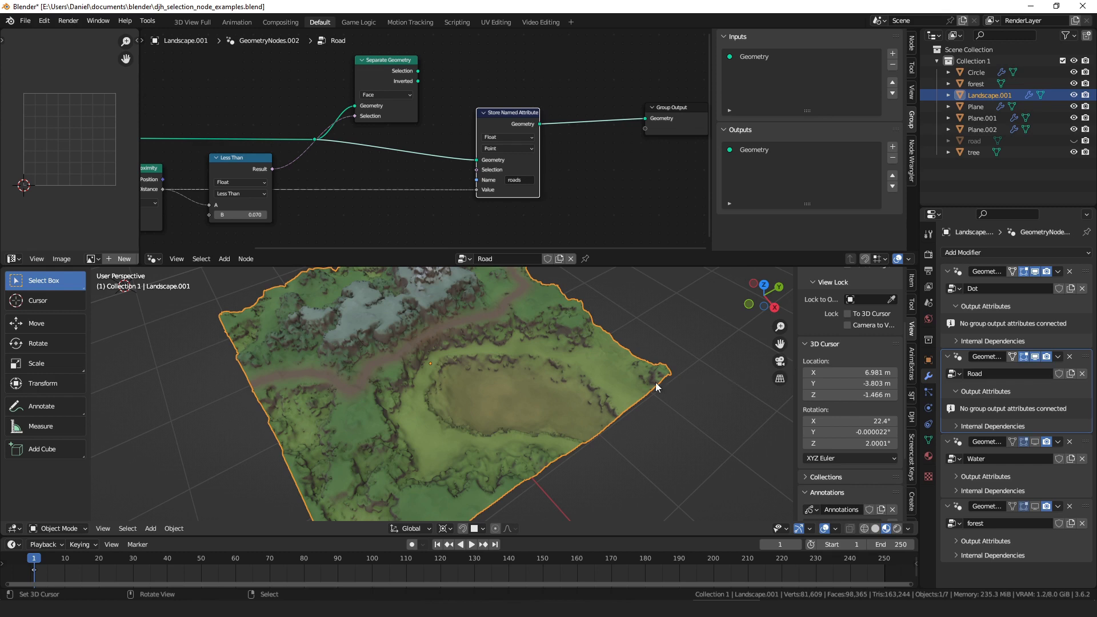
middle_click_drag(664, 381, 646, 379)
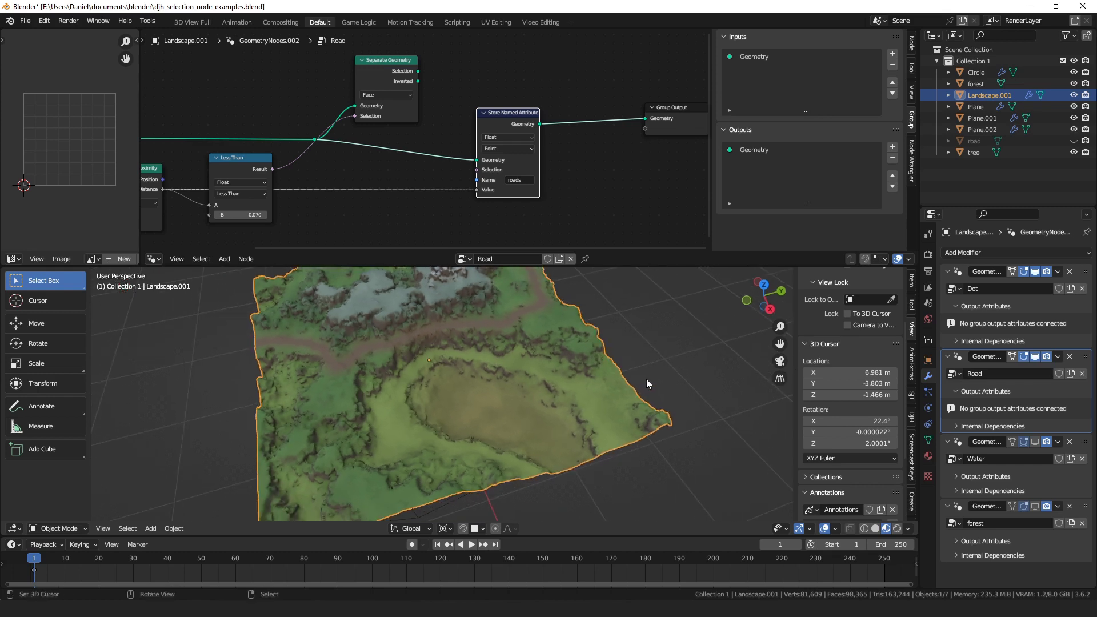
Enable the Water modifier in the viewport and inspect the lake it adds to the landscape.
left_click(1035, 442)
middle_click_drag(568, 381, 442, 338)
scroll(474, 391, "up", 5)
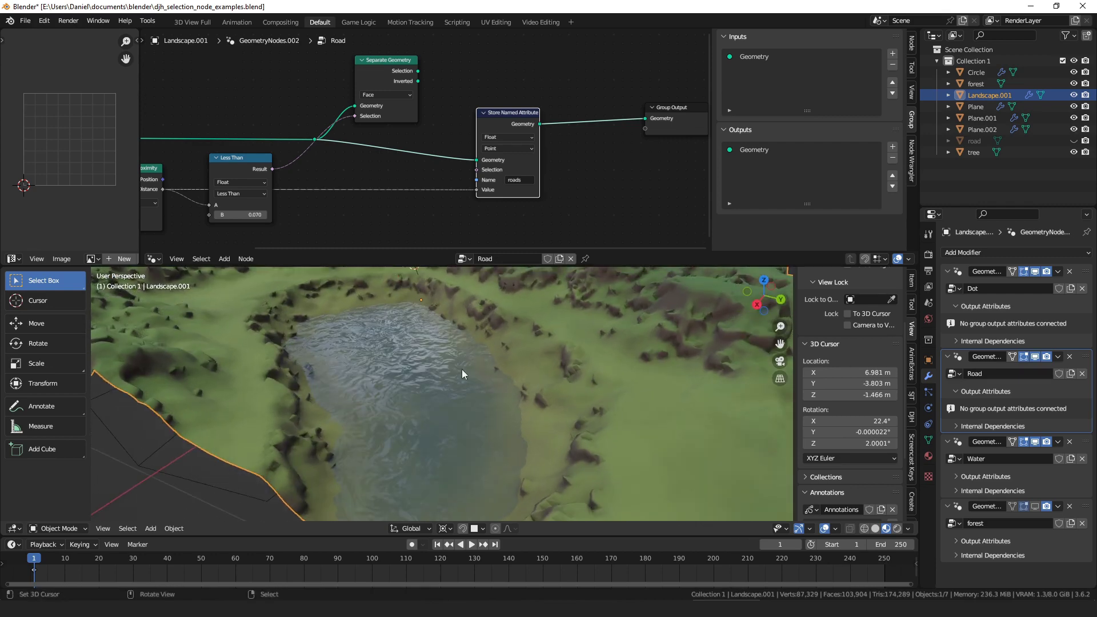
scroll(482, 348, "down", 5)
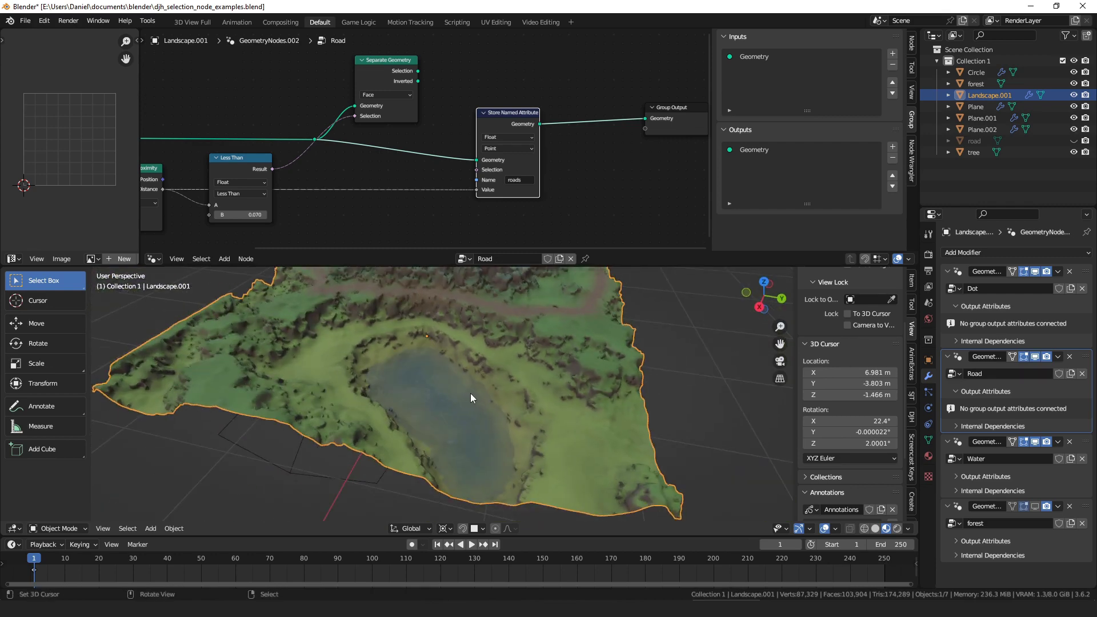
scroll(492, 396, "down", 2)
middle_click_drag(492, 403, 546, 393)
Lower the landscape's corner vertex about 0.2 m along Z with smooth proportional editing, and inspect the water at that corner.
key("ctrl+Tab")
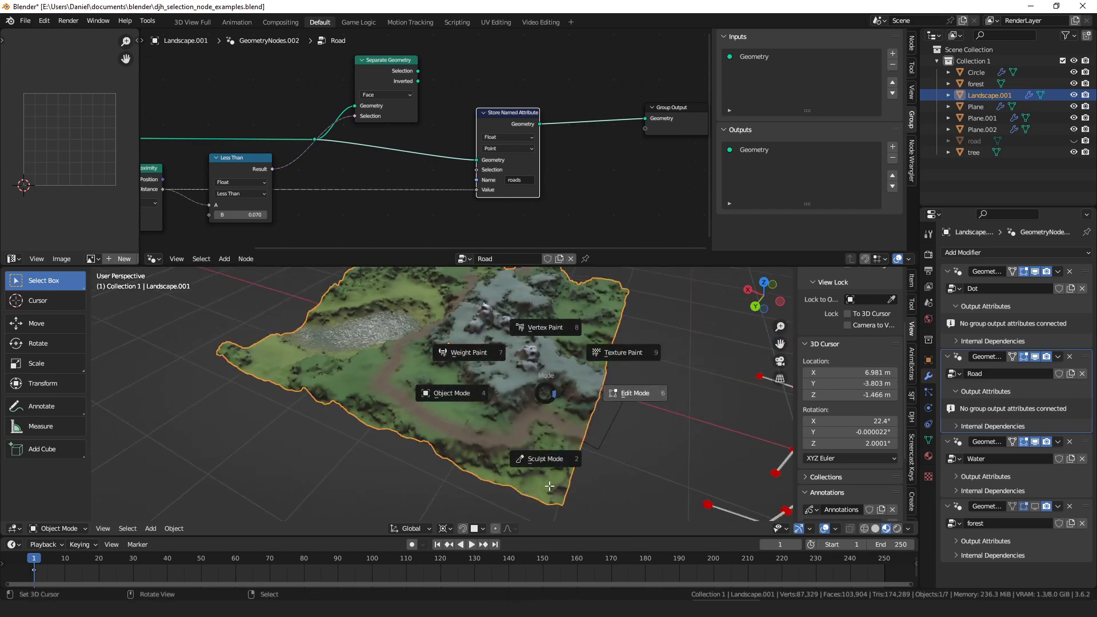
key("6")
key("o")
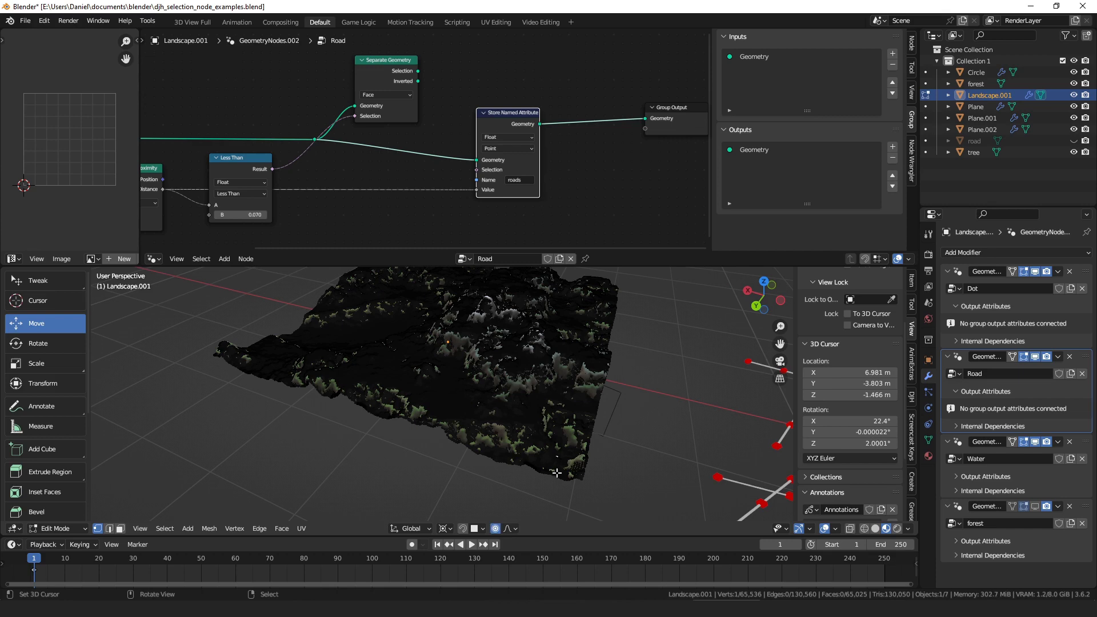
key("g")
key("z")
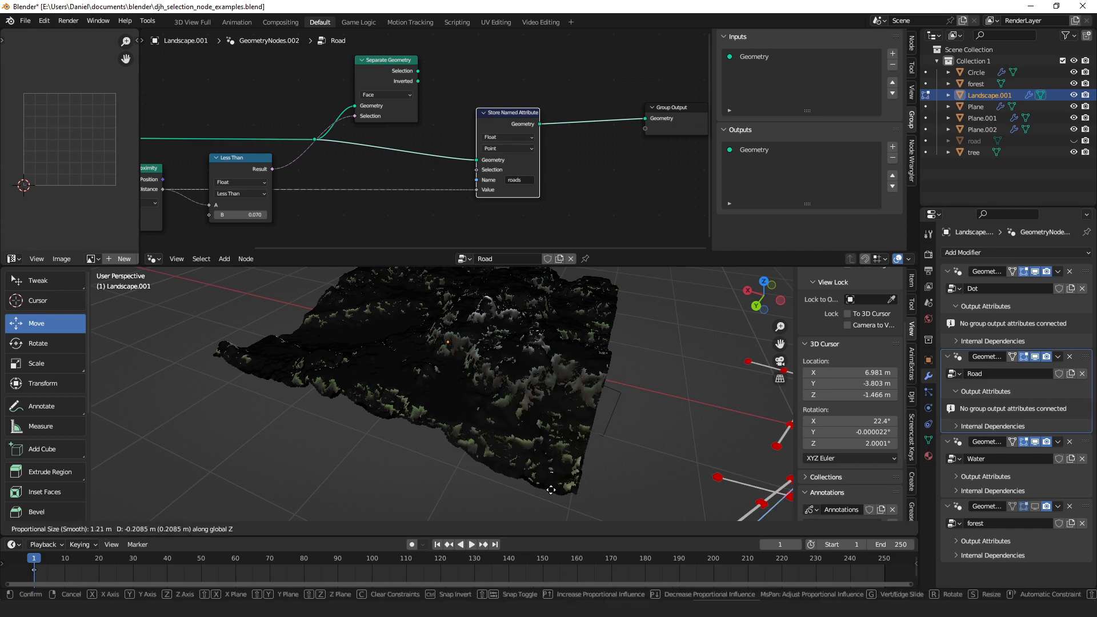
left_click(550, 493)
key("Tab")
middle_click_drag(266, 441, 491, 411)
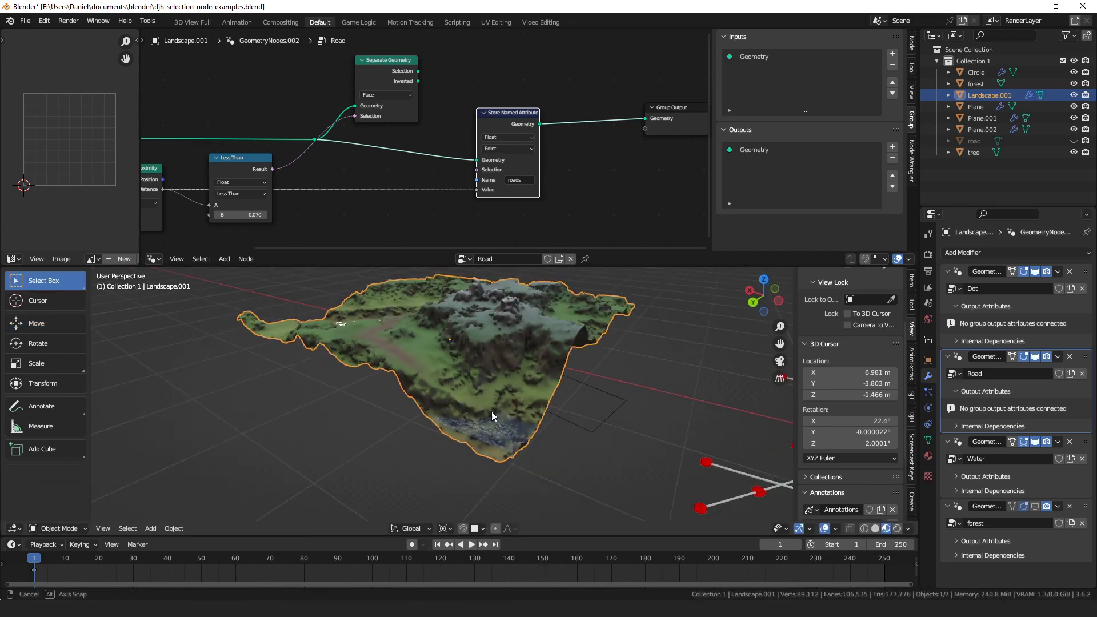
scroll(563, 465, "up", 6)
middle_click_drag(568, 465, 478, 400, "shift")
scroll(503, 417, "down", 7)
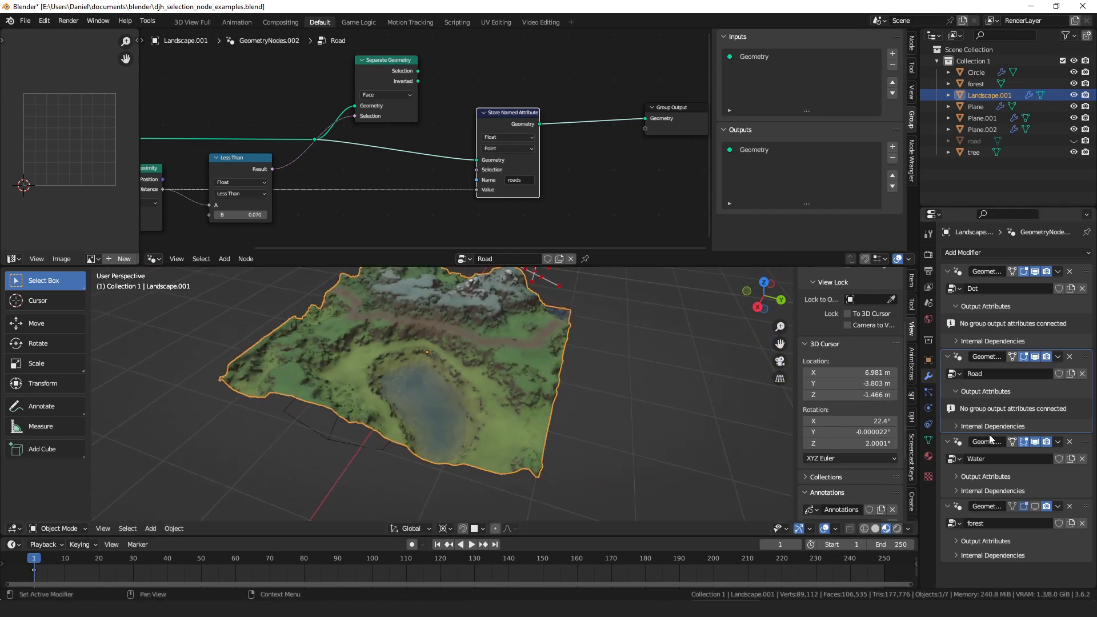
Display the Water modifier's node group and find the Position node at the start of its selection chain.
left_click(1036, 475)
scroll(546, 118, "up", 3)
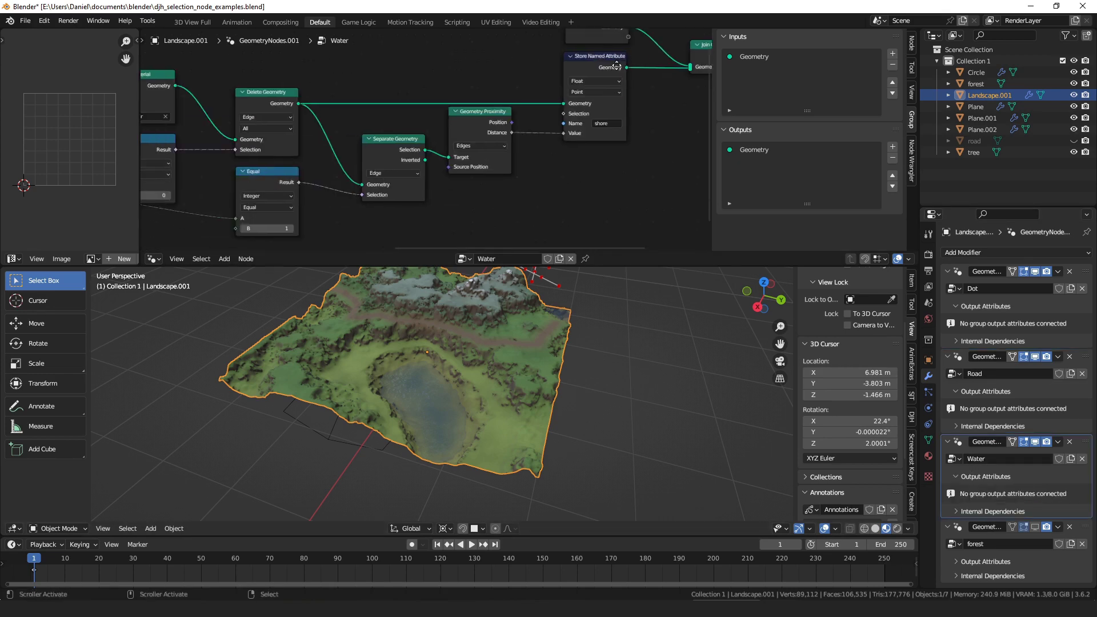
scroll(436, 142, "down", 4)
left_click_drag(356, 153, 353, 160)
middle_click_drag(331, 169, 564, 137)
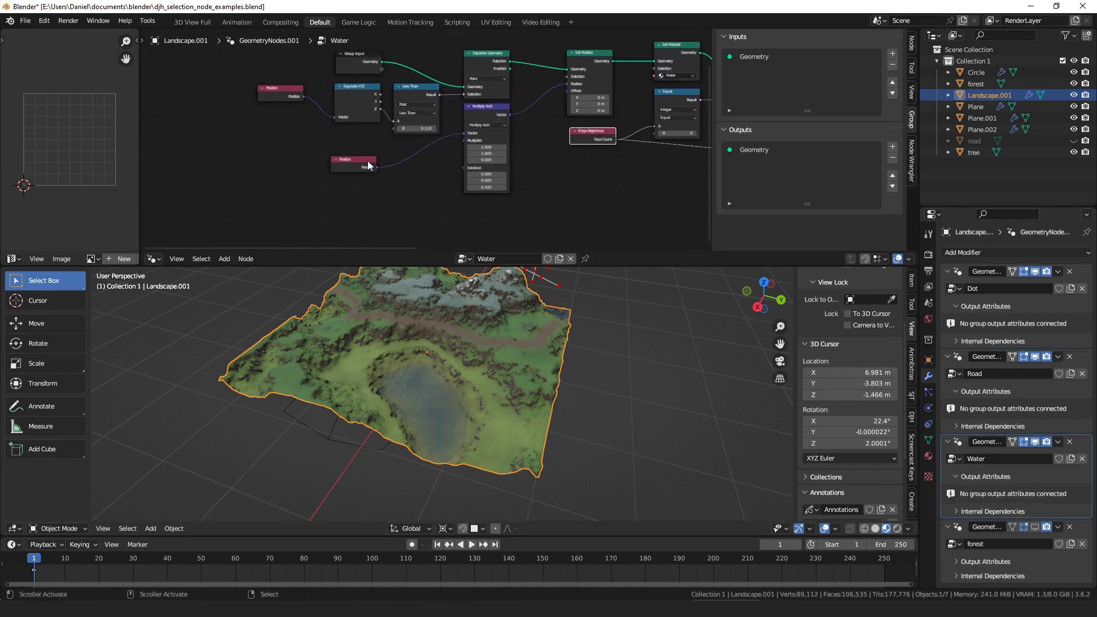
middle_click_drag(309, 136, 344, 168)
left_click(344, 168)
left_click_drag(313, 123, 313, 127)
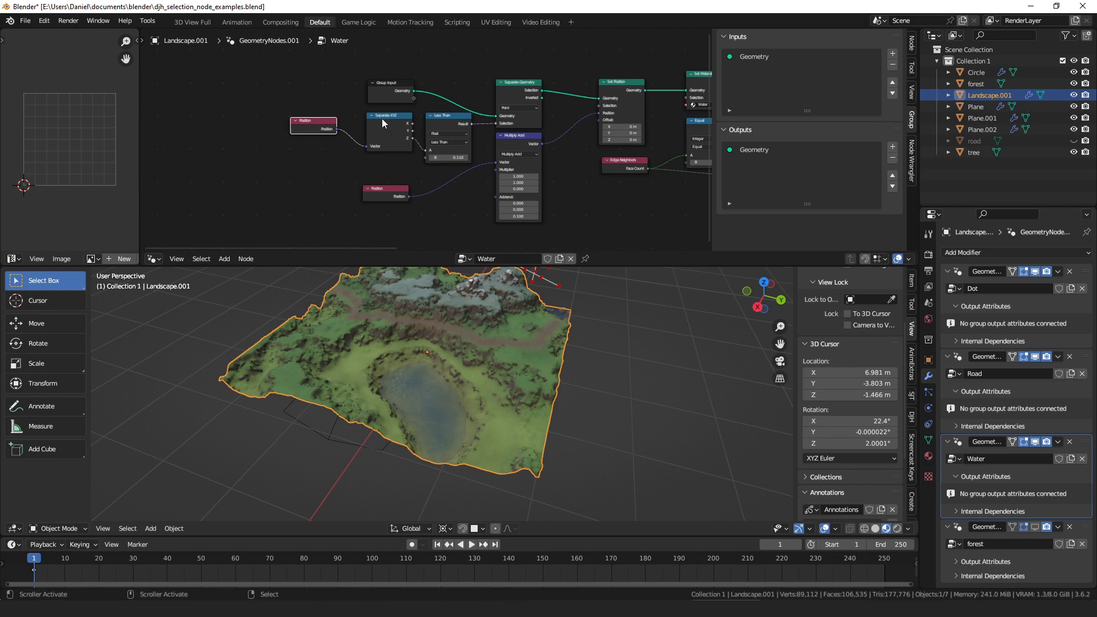
Review how Separate XYZ and Less Than turn the Z position into the Separate Geometry node's selection.
middle_click_drag(430, 120, 409, 140)
scroll(427, 138, "up", 3)
left_click_drag(429, 137, 429, 138)
left_click_drag(261, 152, 270, 174)
left_click_drag(369, 160, 362, 160)
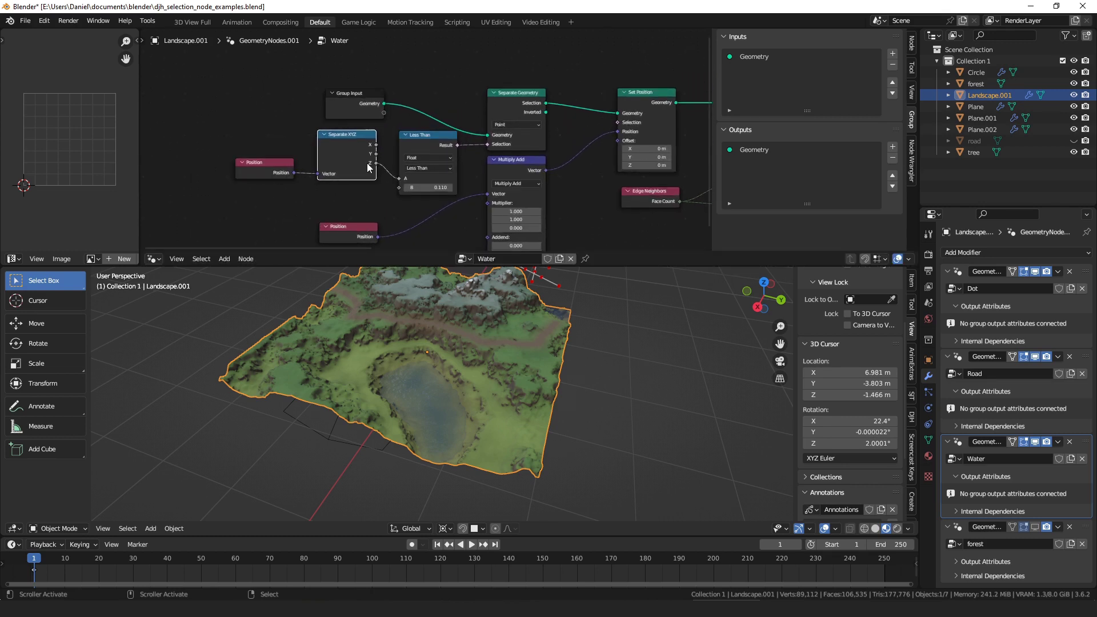
left_click_drag(361, 110, 350, 111)
middle_click_drag(405, 168, 355, 157)
scroll(355, 157, "up", 3)
left_click_drag(341, 127, 335, 127)
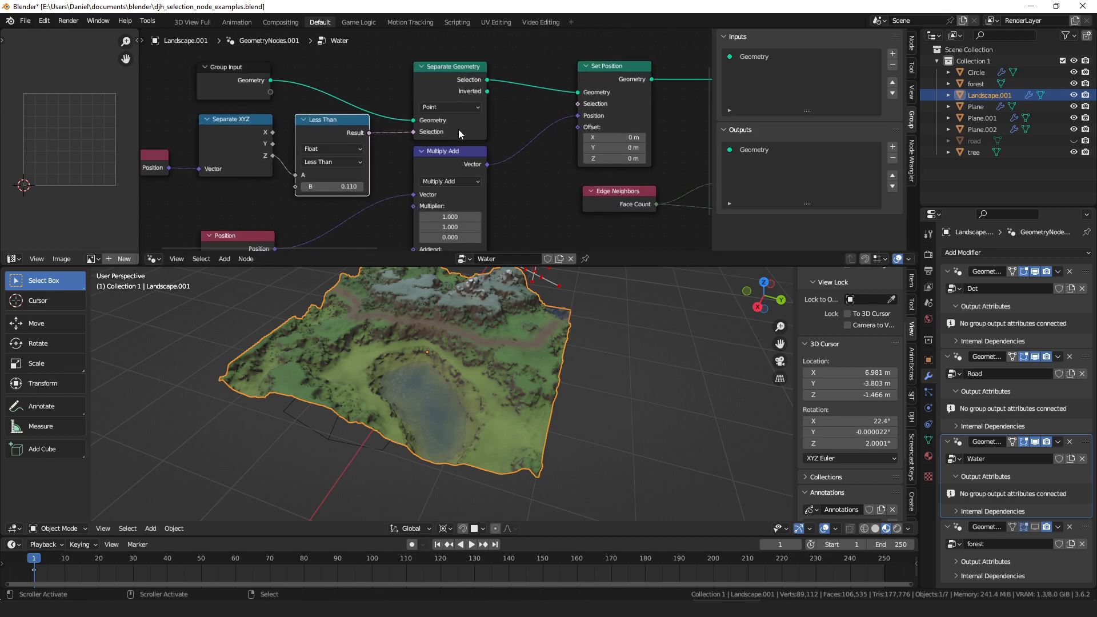
Preview the Water group's Separate Geometry output, and follow the chain to the Delete Geometry output.
scroll(462, 129, "down", 1)
middle_click_drag(477, 96, 453, 114)
left_click(430, 95, "alt+shift")
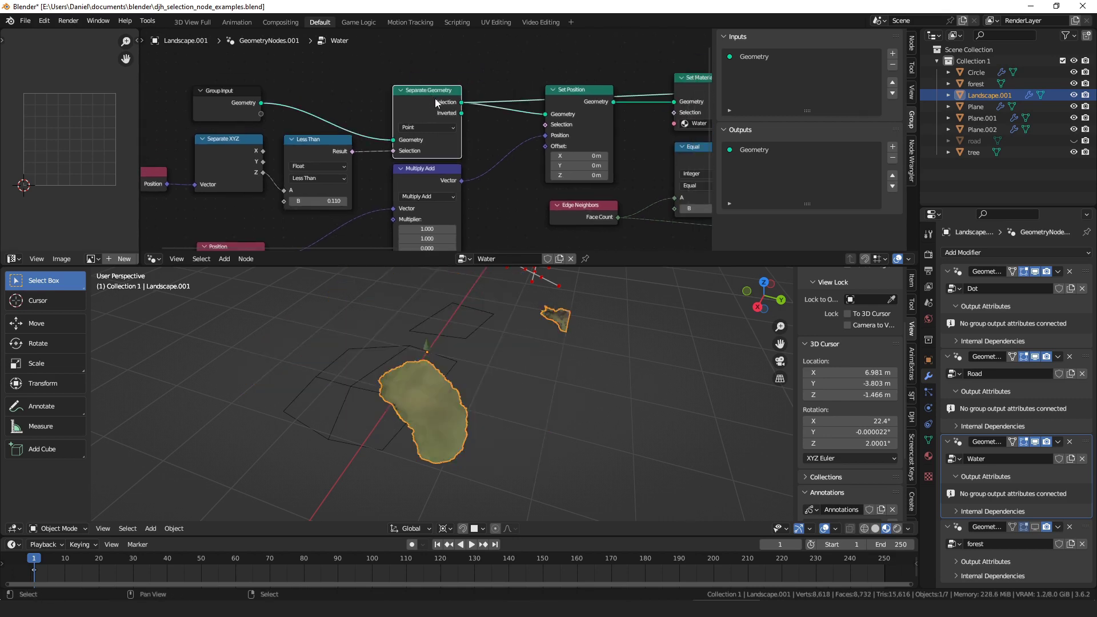
middle_click_drag(529, 123, 390, 99)
scroll(390, 98, "down", 1)
left_click(437, 103, "ctrl+shift")
mouse_move(474, 394)
middle_mouse_down()
mouse_move(478, 351)
mouse_move(473, 392)
mouse_move(474, 383)
middle_mouse_up()
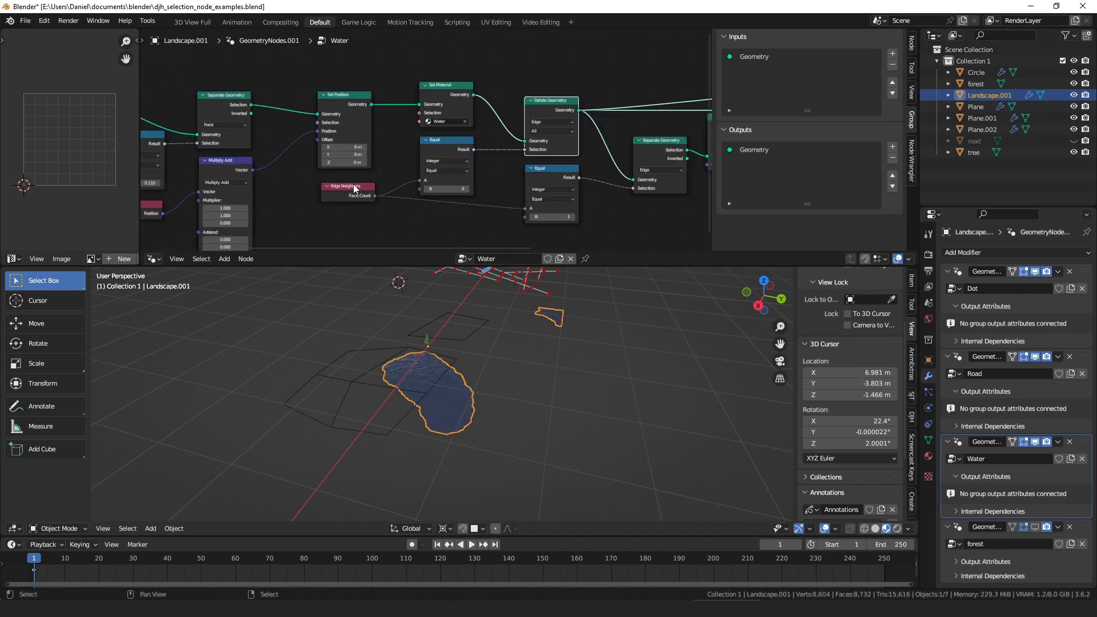
Examine the Edge Neighbors and Equal nodes feeding Delete Geometry, and preview the Set Material output for comparison.
left_click_drag(353, 185, 353, 208)
middle_click_drag(354, 208, 268, 163)
scroll(267, 163, "up", 2)
left_click_drag(267, 164, 261, 153)
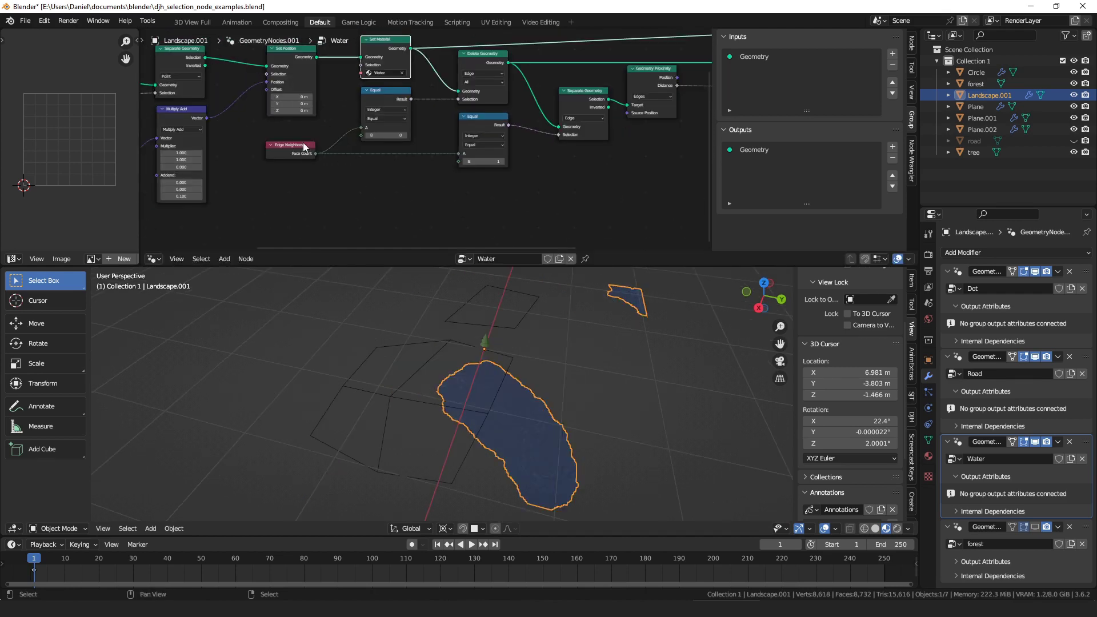
left_click(304, 147)
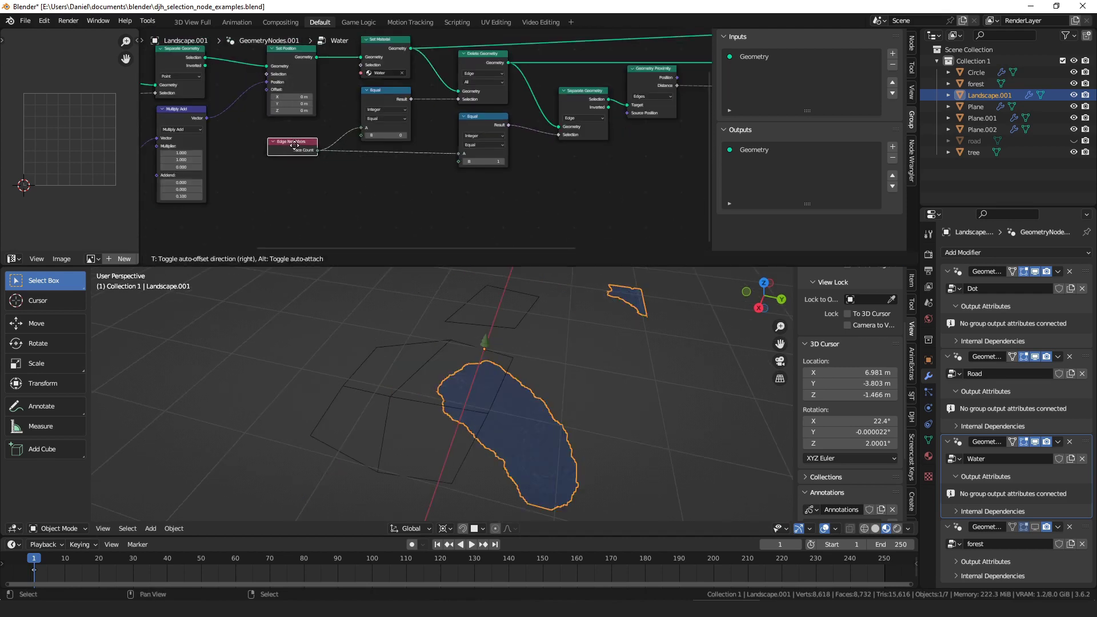
middle_click_drag(350, 109, 318, 149)
left_click_drag(259, 194, 259, 196)
left_click_drag(441, 105, 440, 103)
left_click(365, 88)
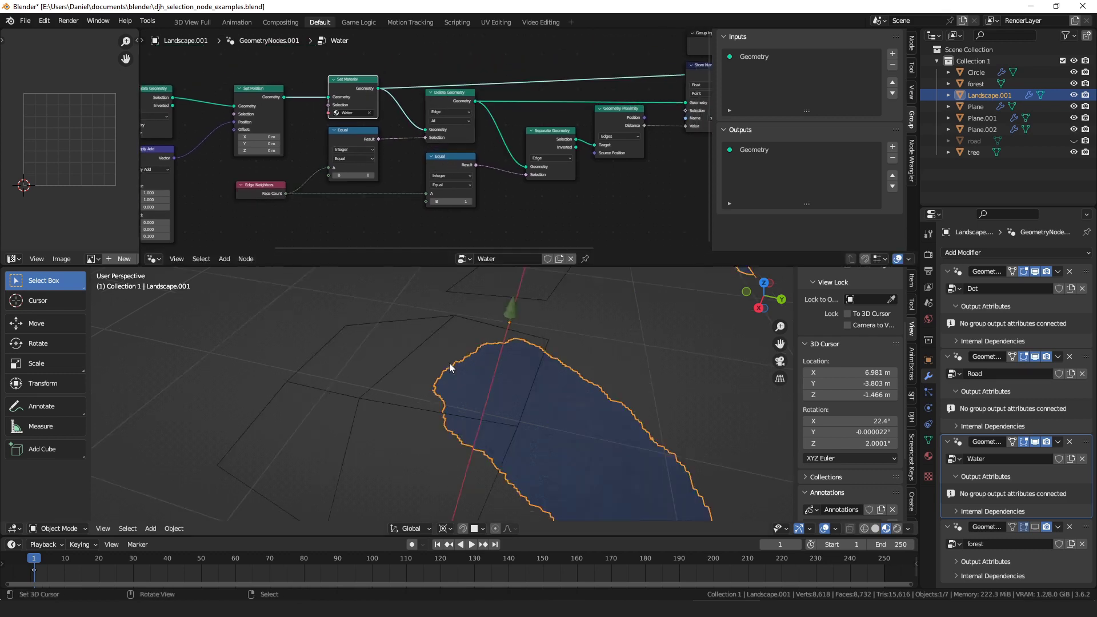
Inspect the stray water edges that Edge Neighbors and Equal pick for Delete Geometry, and restore the Water group's Join Geometry output.
scroll(442, 327, "up", 6)
left_click_drag(331, 351, 326, 348)
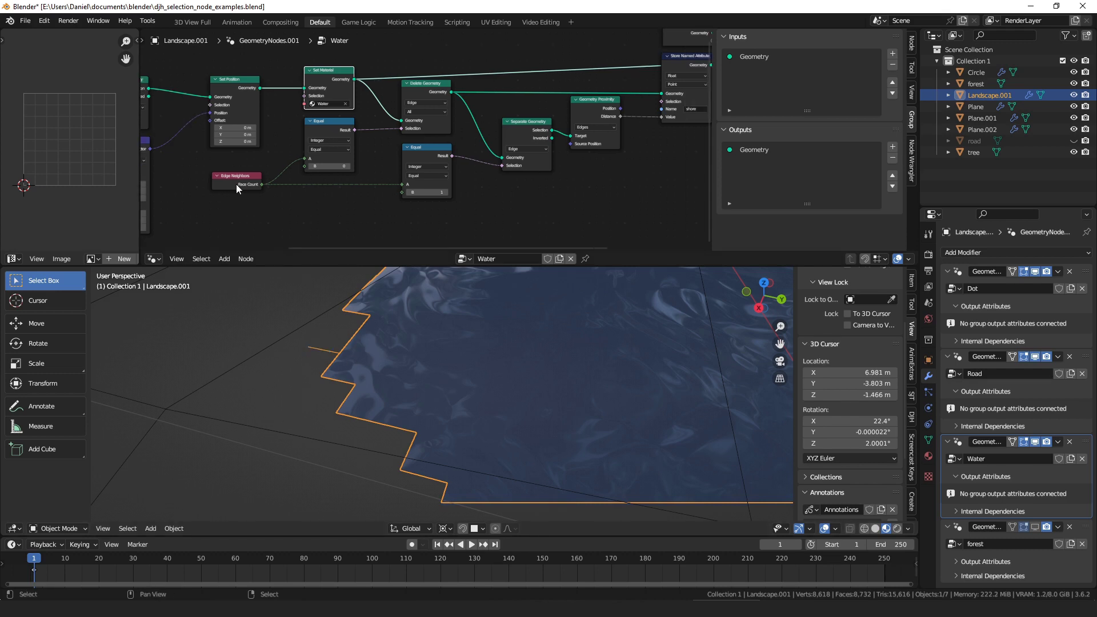
left_click_drag(234, 182, 234, 184)
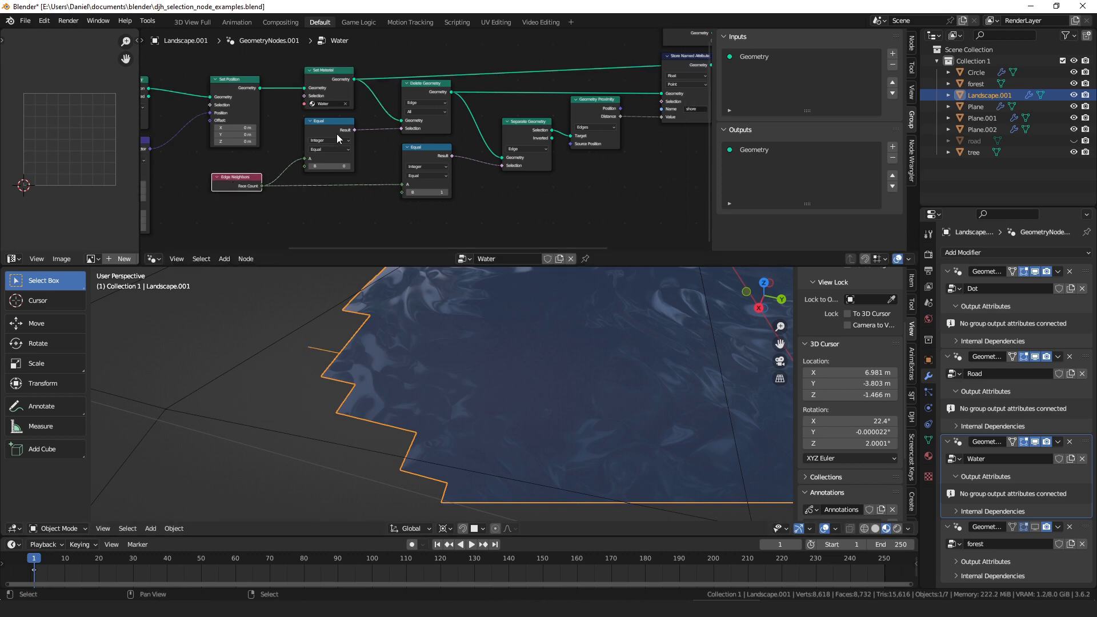
left_click_drag(332, 129, 333, 132)
left_click(432, 85)
scroll(468, 87, "down", 2)
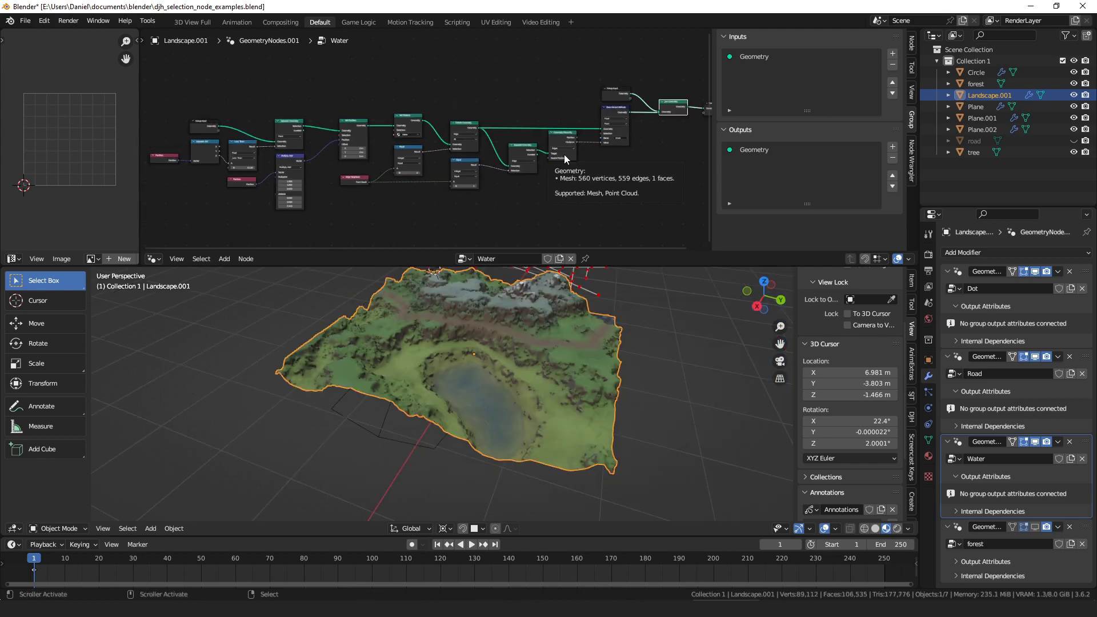
Turn on the forest modifier's viewport display for the landscape and select the forest outline mesh.
middle_click_drag(566, 412, 670, 474)
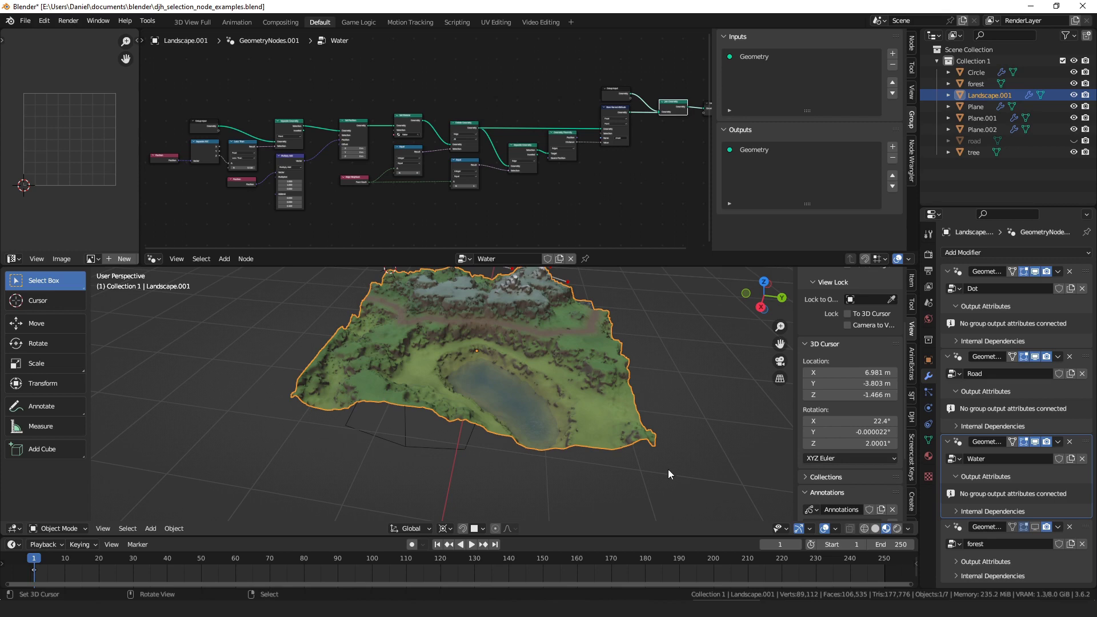
left_click(1088, 531)
middle_click_drag(503, 280, 350, 297)
left_click(557, 392)
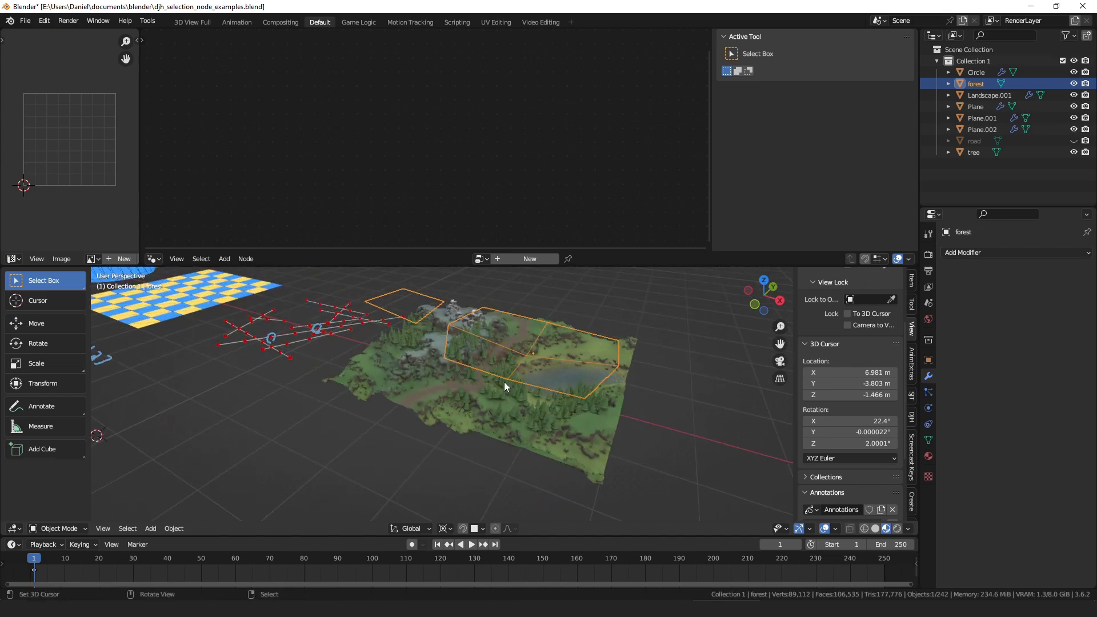
Reselect the landscape and bring the forest modifier's node group into view.
mouse_move(504, 381)
middle_mouse_down()
mouse_move(522, 355)
mouse_move(495, 394)
middle_mouse_up()
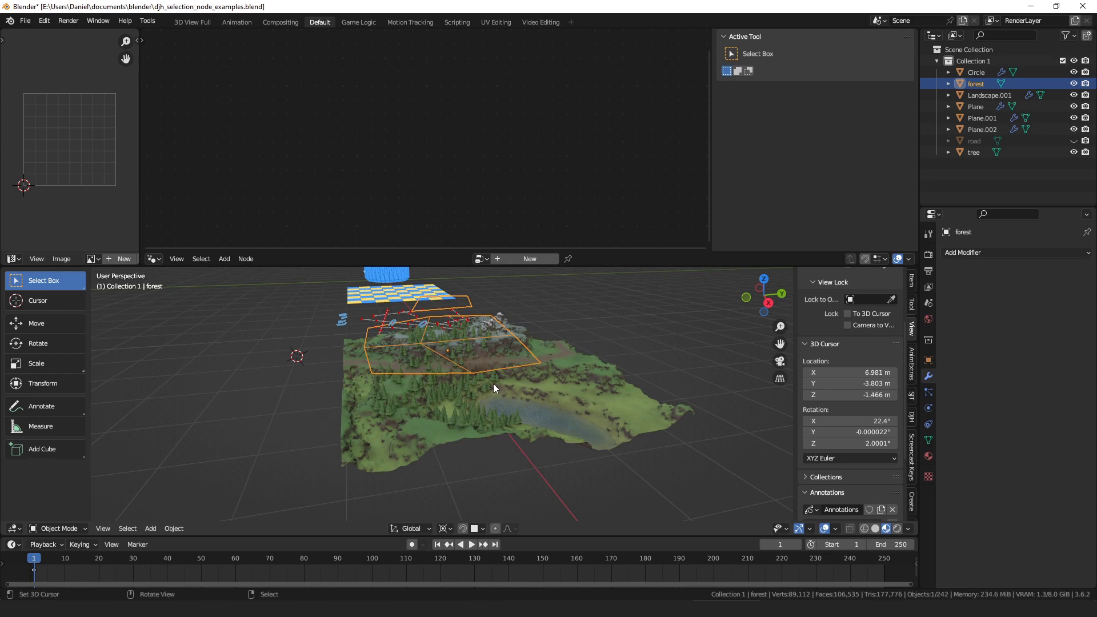
left_click(566, 384)
middle_click_drag(532, 173, 532, 151)
scroll(405, 123, "up", 2)
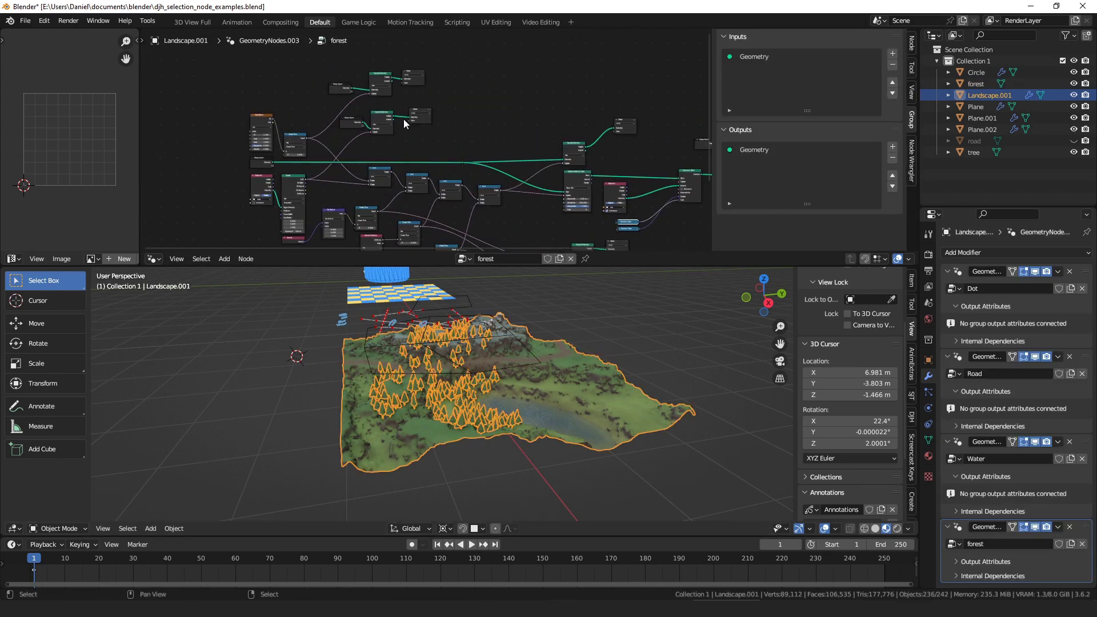
Hide the forest outline mesh, and reselect the landscape to show the forest node group again.
middle_click_drag(528, 435, 523, 455)
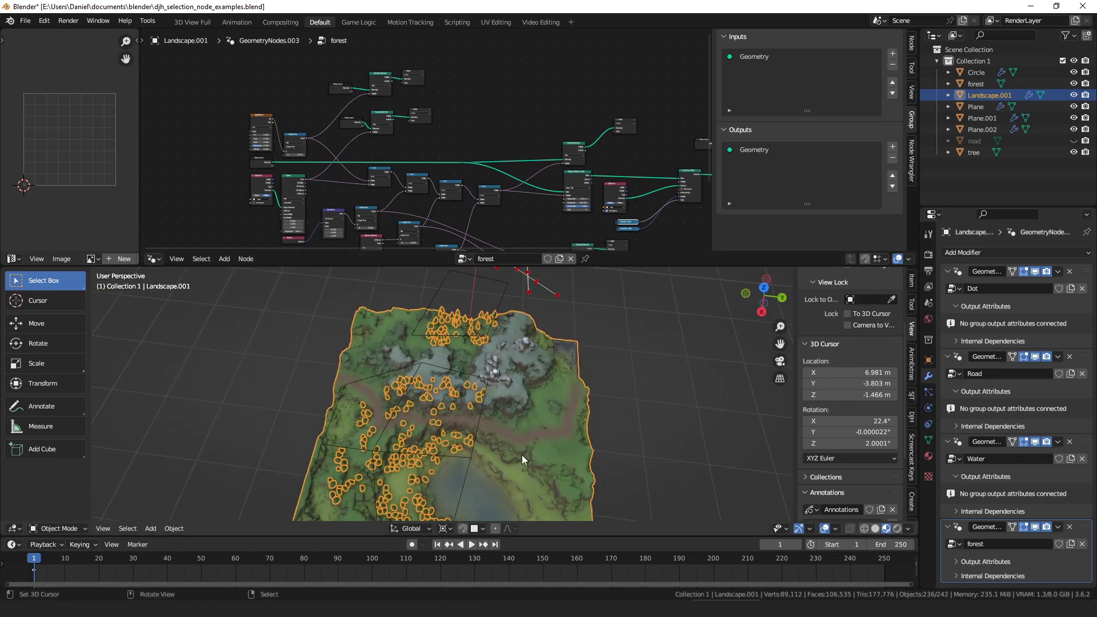
right_click(474, 458)
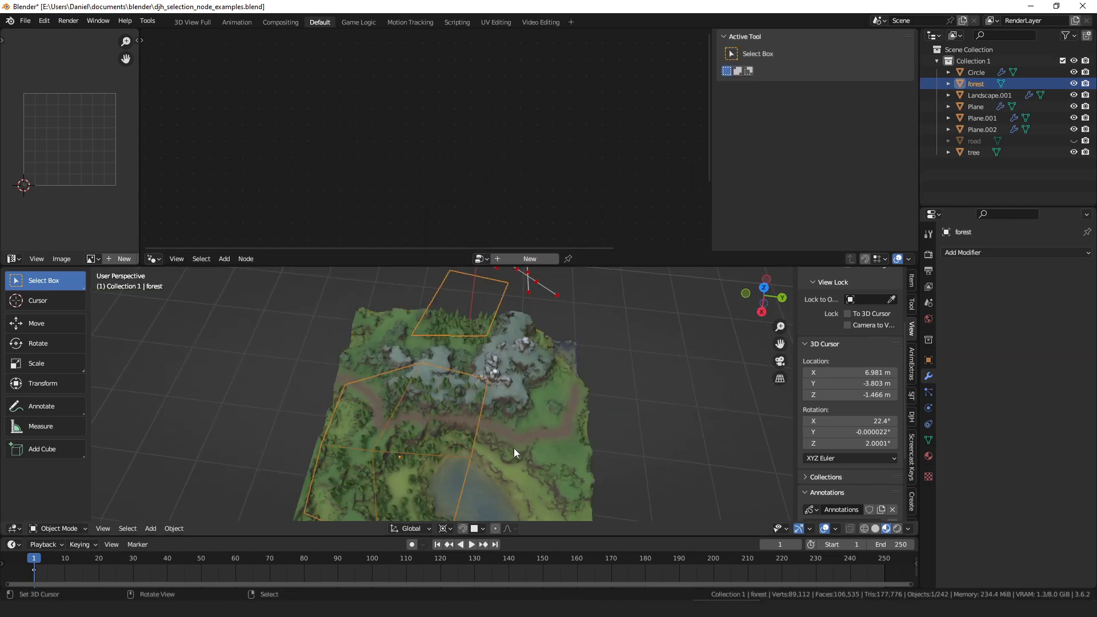
key("h")
right_click(544, 411)
middle_click_drag(438, 106, 444, 110)
scroll(434, 85, "up", 2)
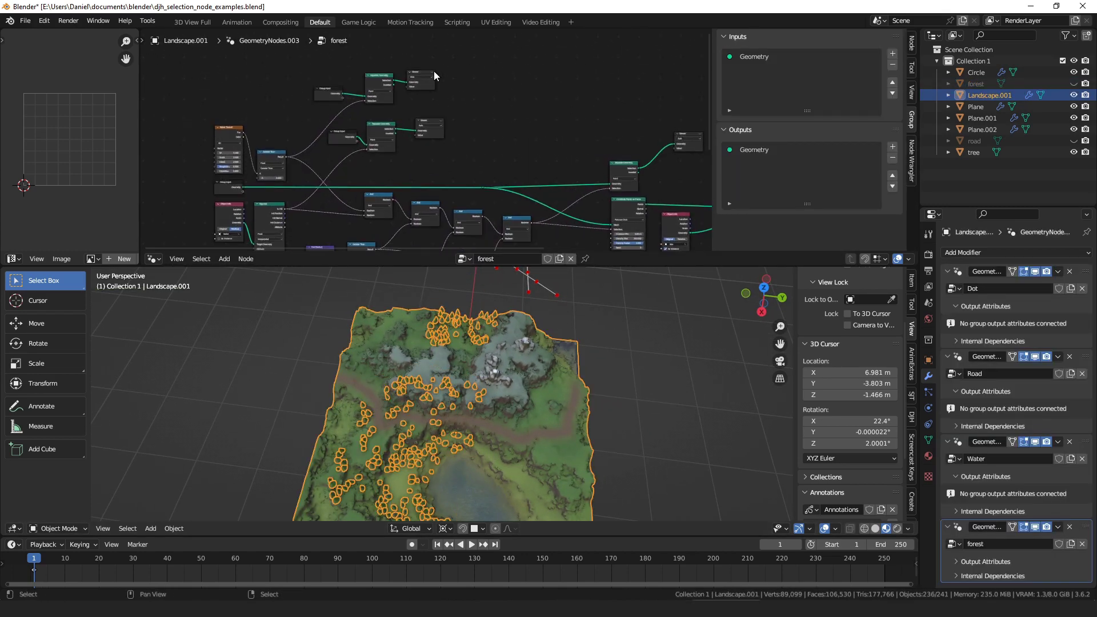
Preview the viewers for the forest group's noise-based selection and for its Raycast selection of the forest area.
left_click(432, 72)
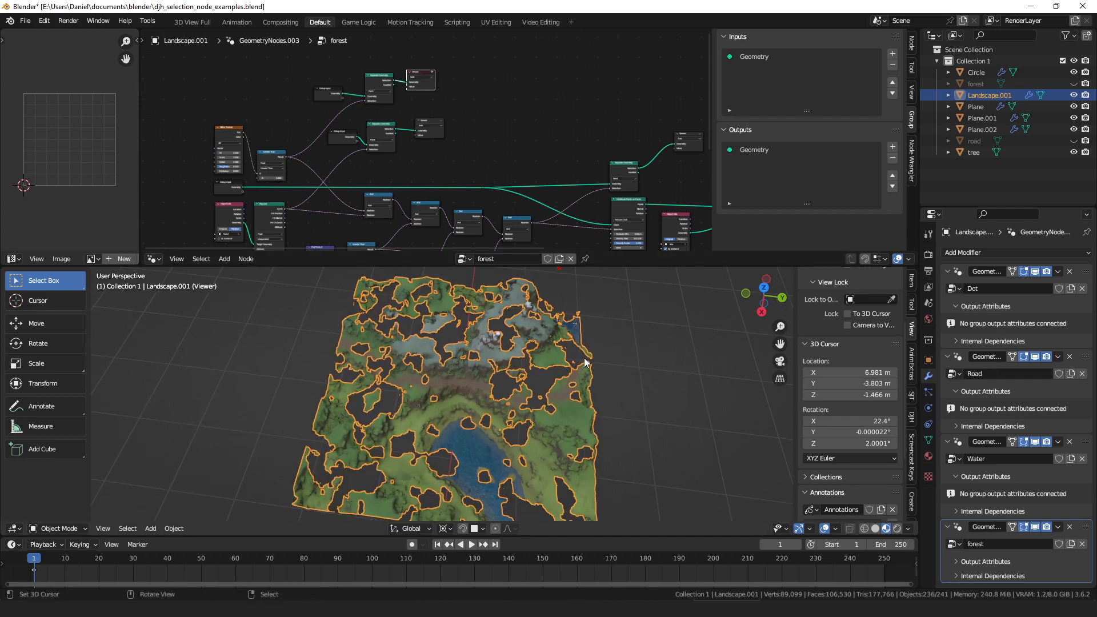
middle_click_drag(485, 203, 483, 219)
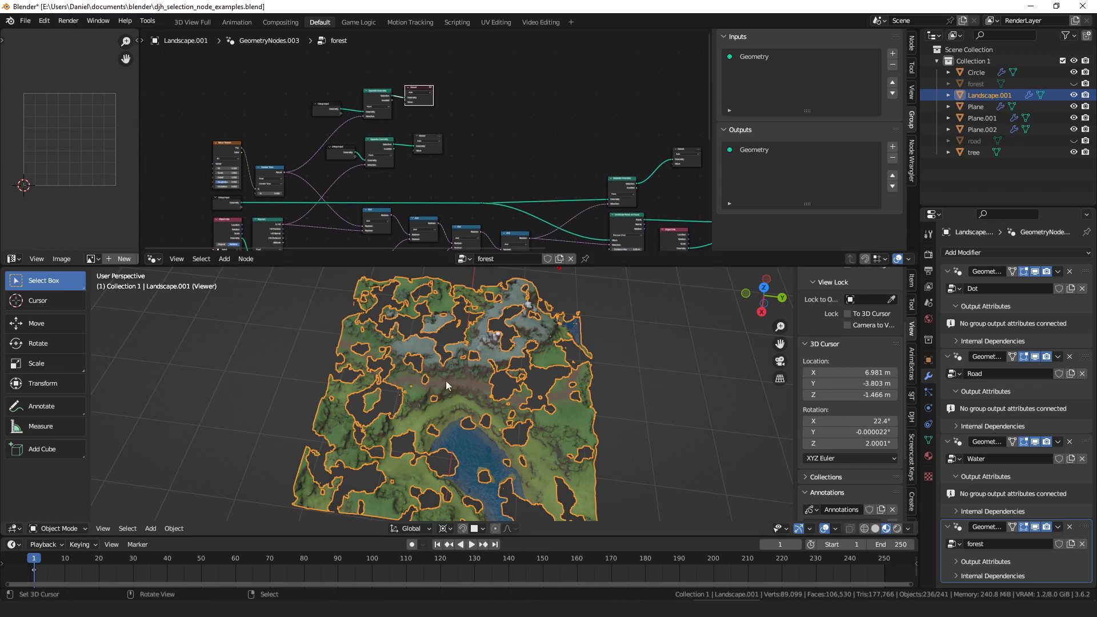
scroll(445, 108, "down", 2, "shift")
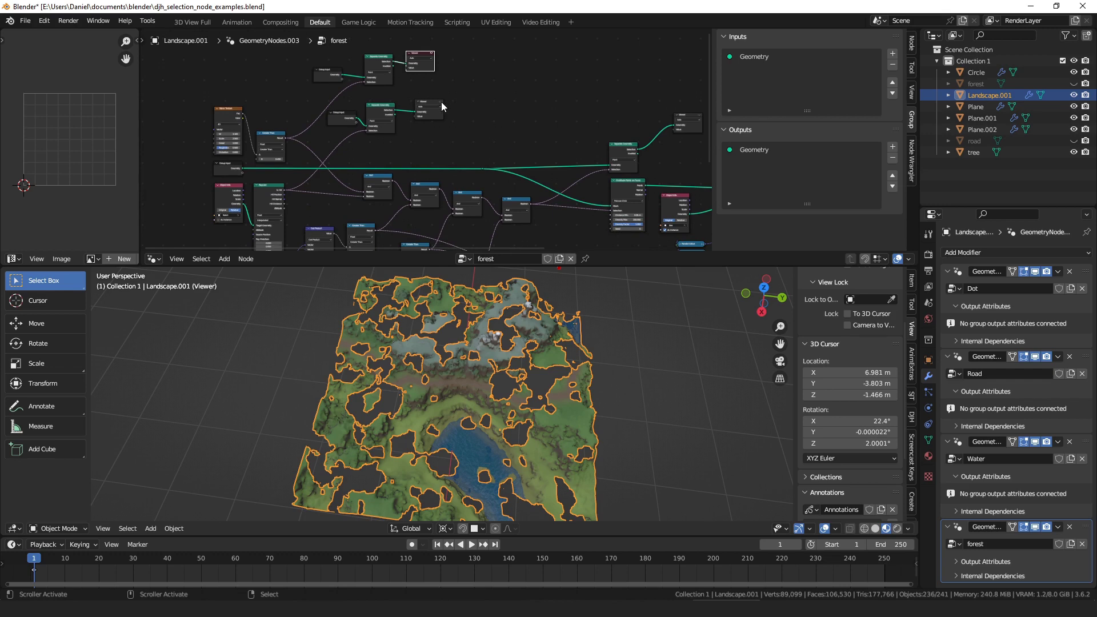
left_click(441, 102)
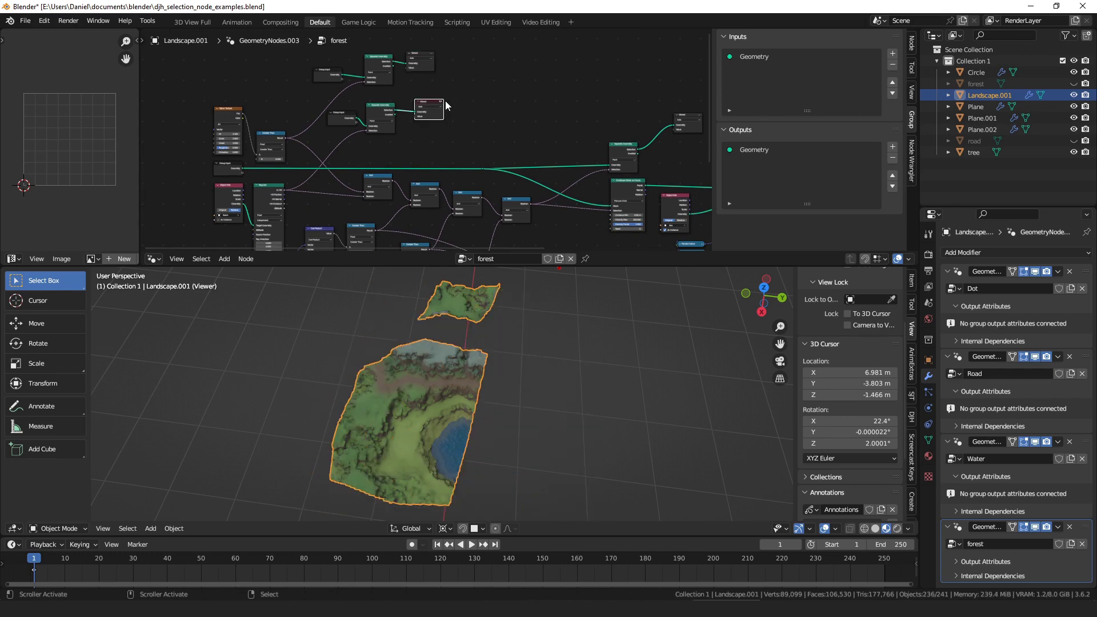
middle_click_drag(541, 402, 523, 393, "shift")
Preview the first of the three lower viewers, which shows the slope-based Greater Than selection, and inspect the terrain around it.
middle_click_drag(605, 227, 615, 129)
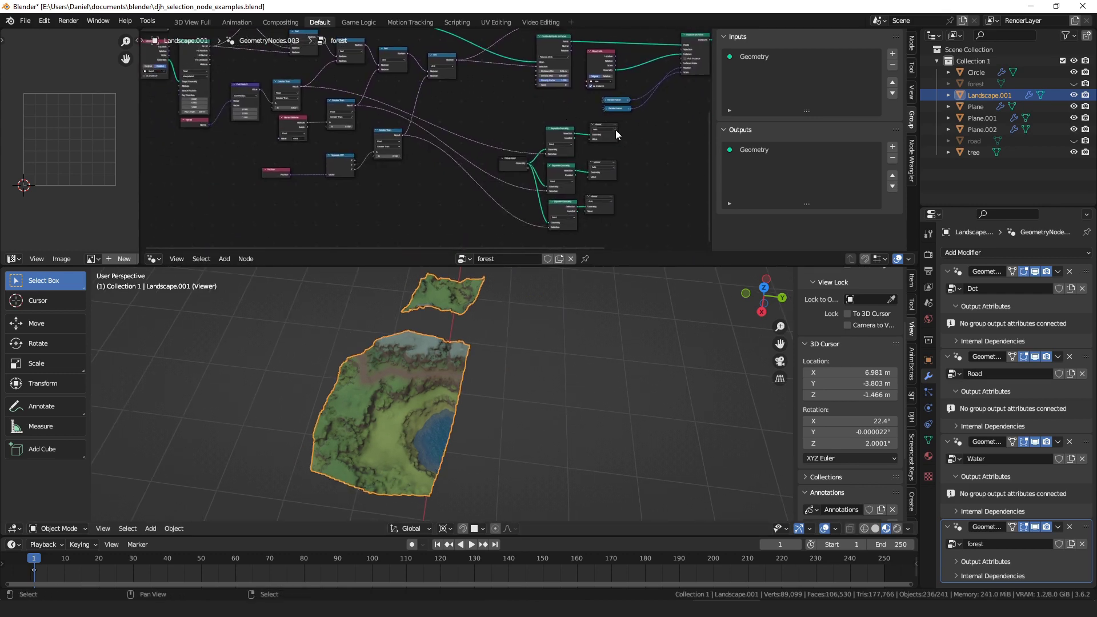
left_click(616, 125)
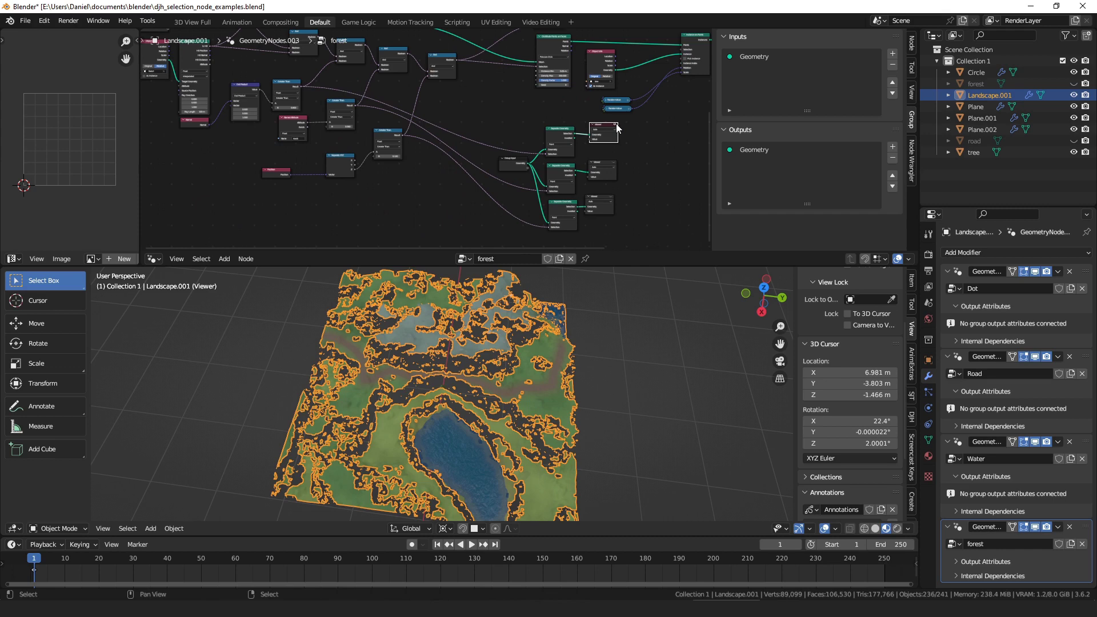
middle_click_drag(474, 343, 380, 327)
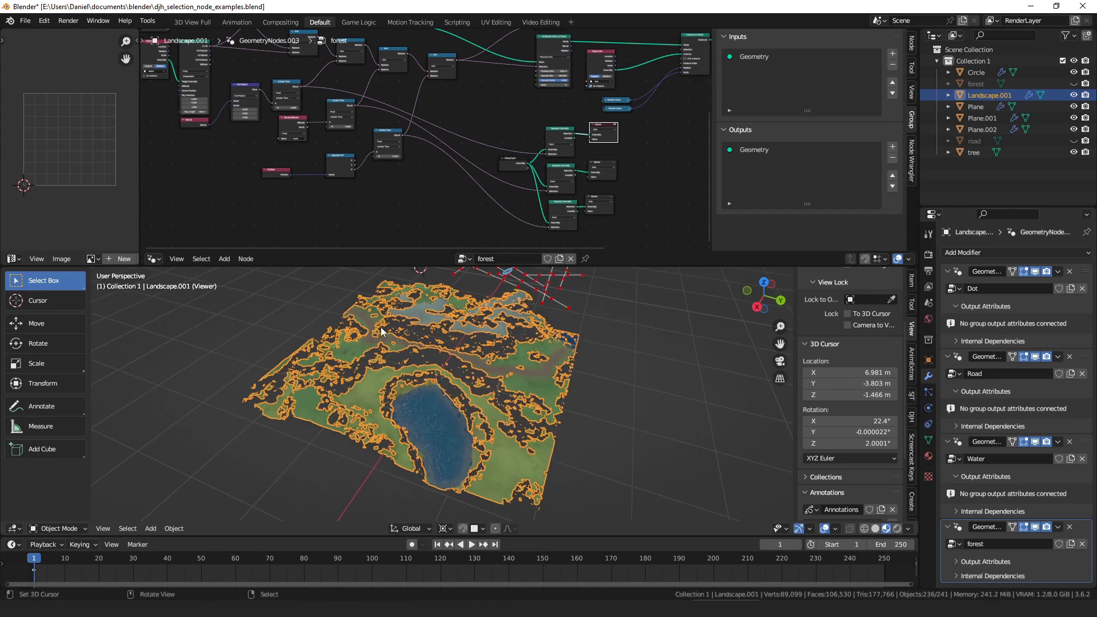
middle_click_drag(535, 168, 443, 150)
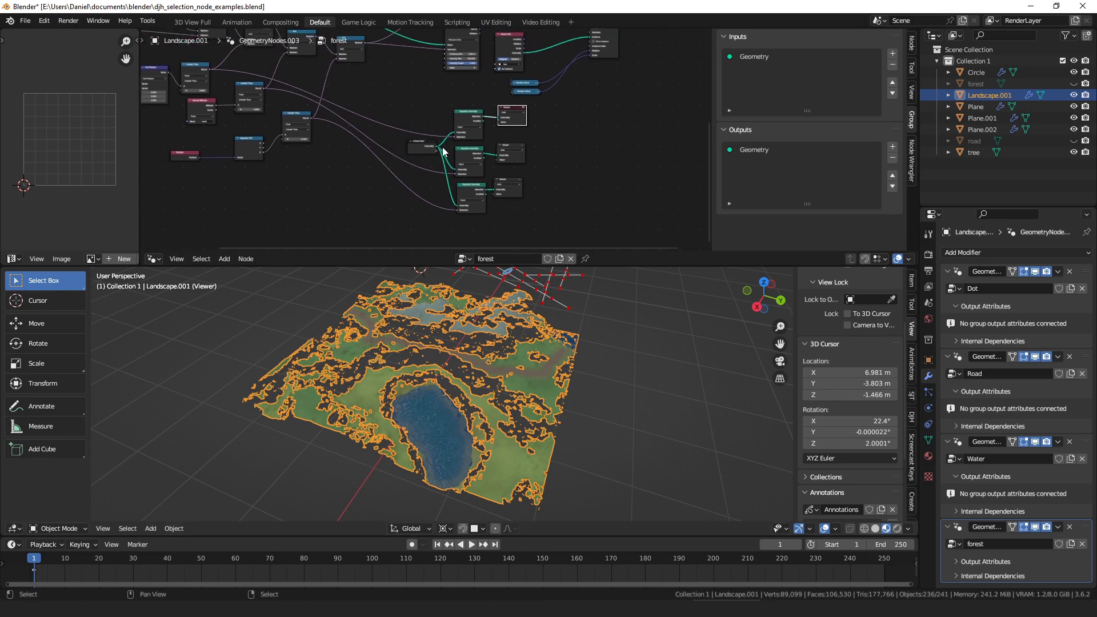
Preview the viewers for the selection that leaves out the road and for the height selection that leaves out the water.
left_click(523, 145)
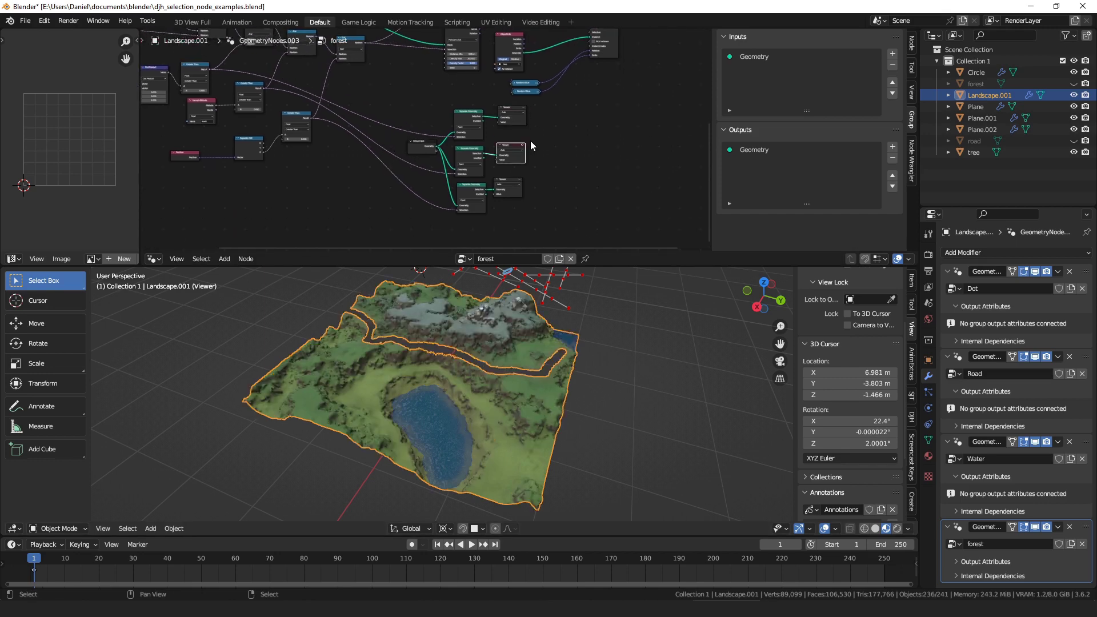
middle_click_drag(545, 366, 558, 371)
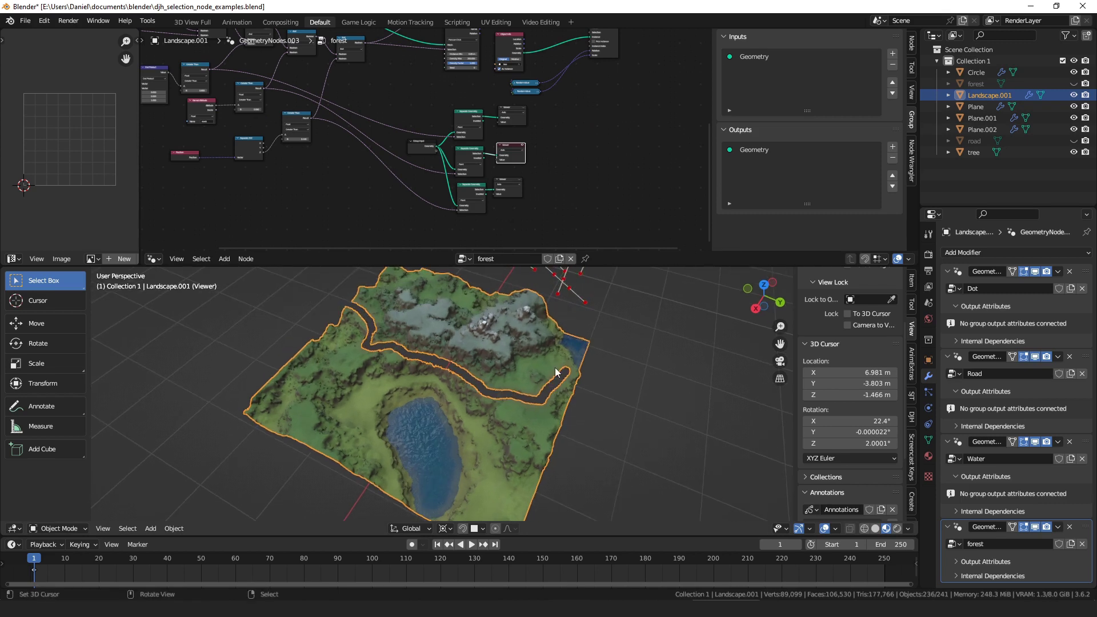
middle_click_drag(529, 179, 515, 163)
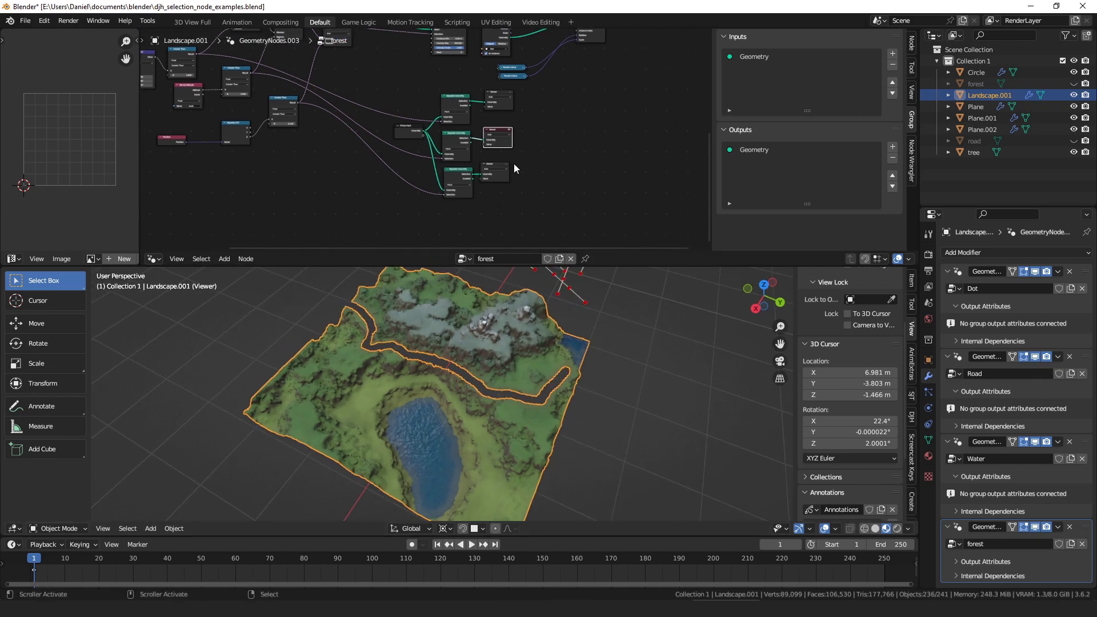
left_click(506, 169)
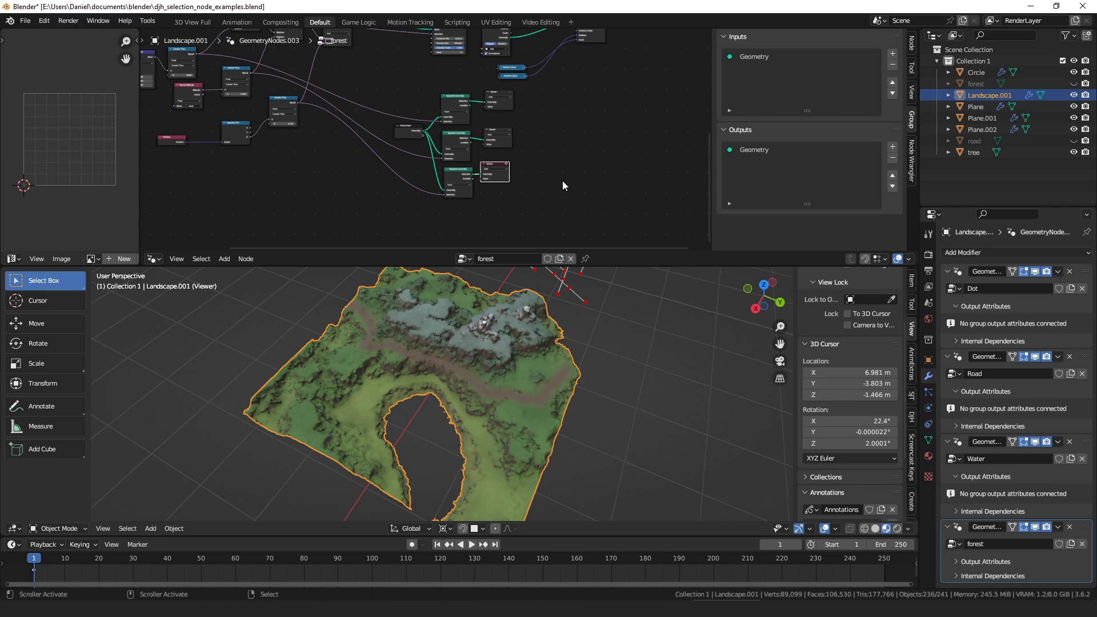
Examine the chain of And nodes that combines the forest group's separate selections.
middle_click_drag(542, 87, 492, 160)
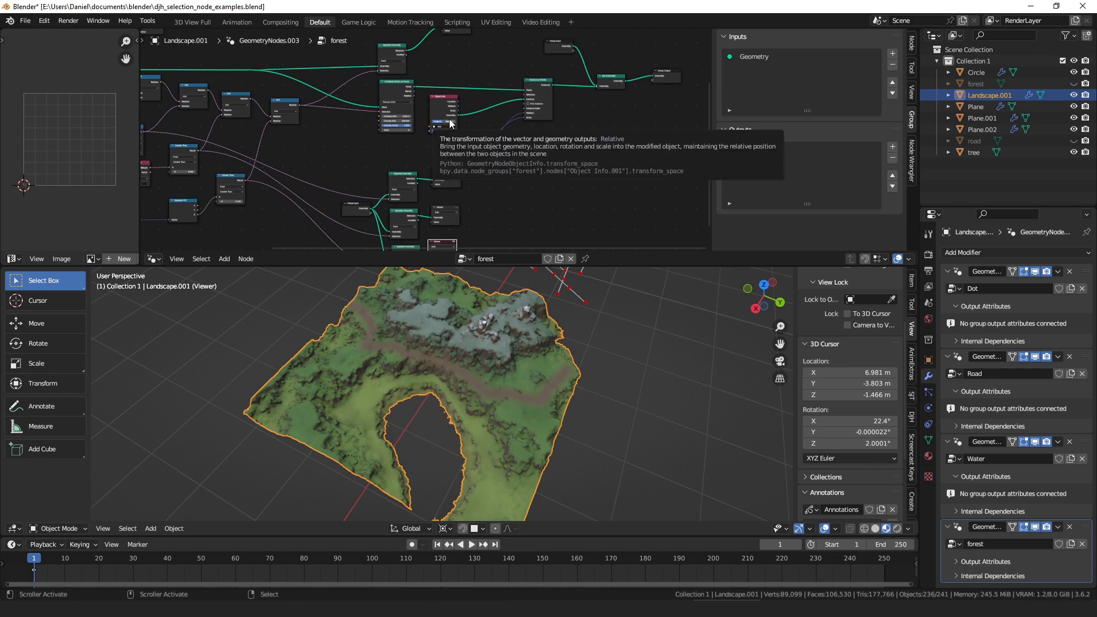
scroll(434, 126, "up", 5)
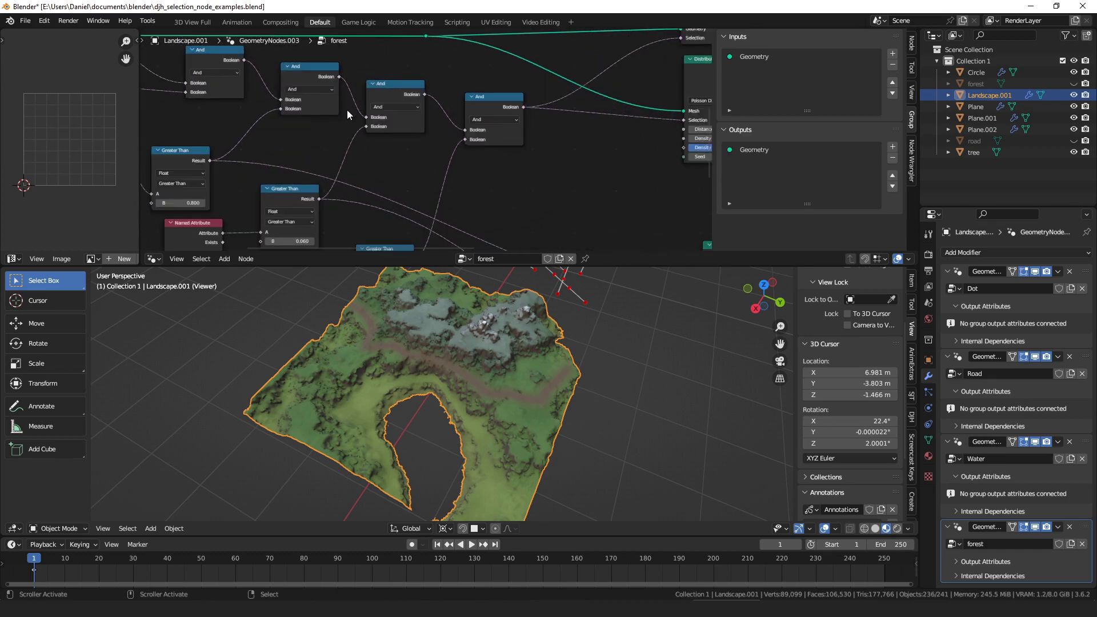
scroll(421, 130, "up", 1)
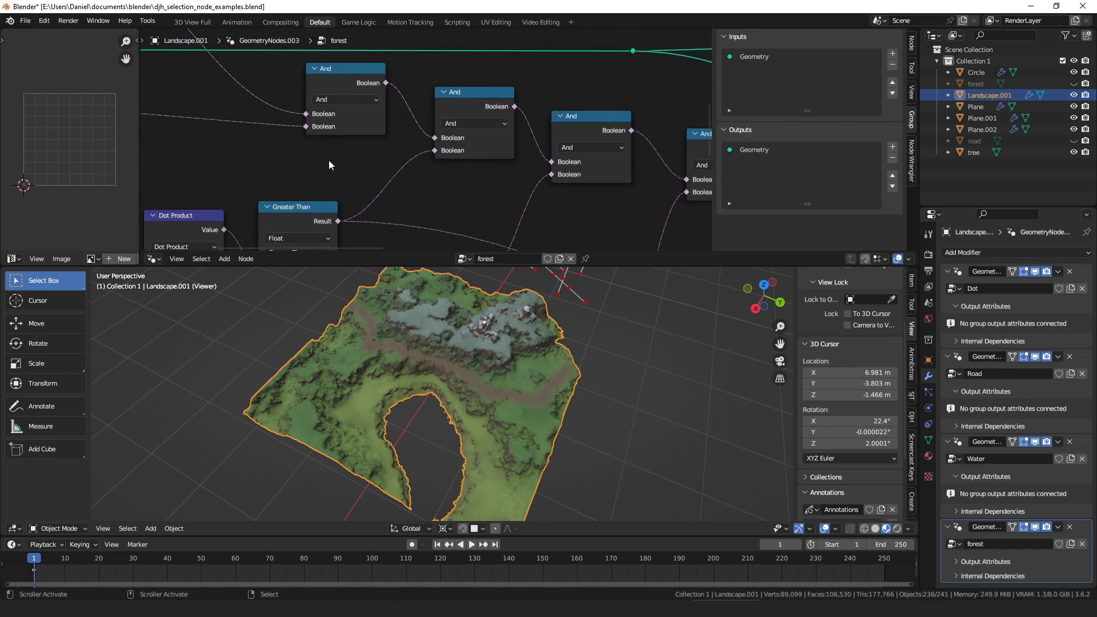
left_click_drag(347, 81, 339, 81)
left_click_drag(452, 99, 435, 98)
left_click_drag(592, 118, 583, 117)
scroll(558, 134, "down", 3)
Review the noise Greater Than and Raycast nodes feeding the first And, including the forest object used as ray target.
middle_click_drag(346, 119, 363, 133)
middle_click_drag(208, 135, 316, 199)
scroll(316, 198, "down", 3)
left_click_drag(272, 104, 275, 92)
left_click(278, 197)
middle_click_drag(185, 217, 191, 167)
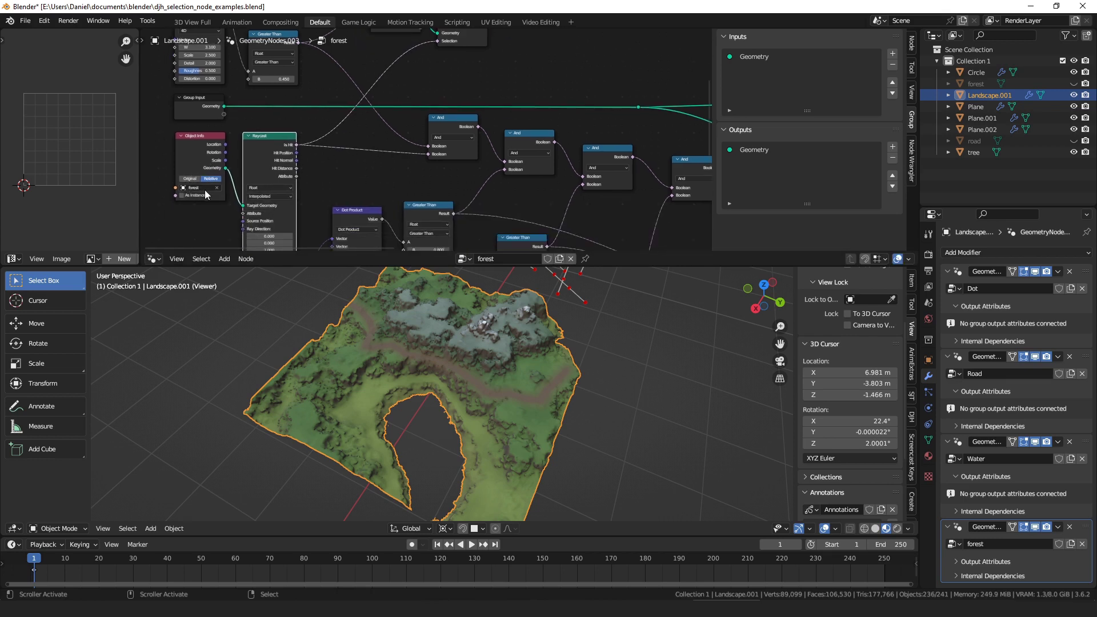
Trace the Dot Product and Greater Than slope test into the second And node.
left_click_drag(461, 127, 457, 126)
middle_click_drag(501, 141, 397, 138)
left_click_drag(416, 137, 415, 137)
middle_click_drag(426, 142, 449, 76)
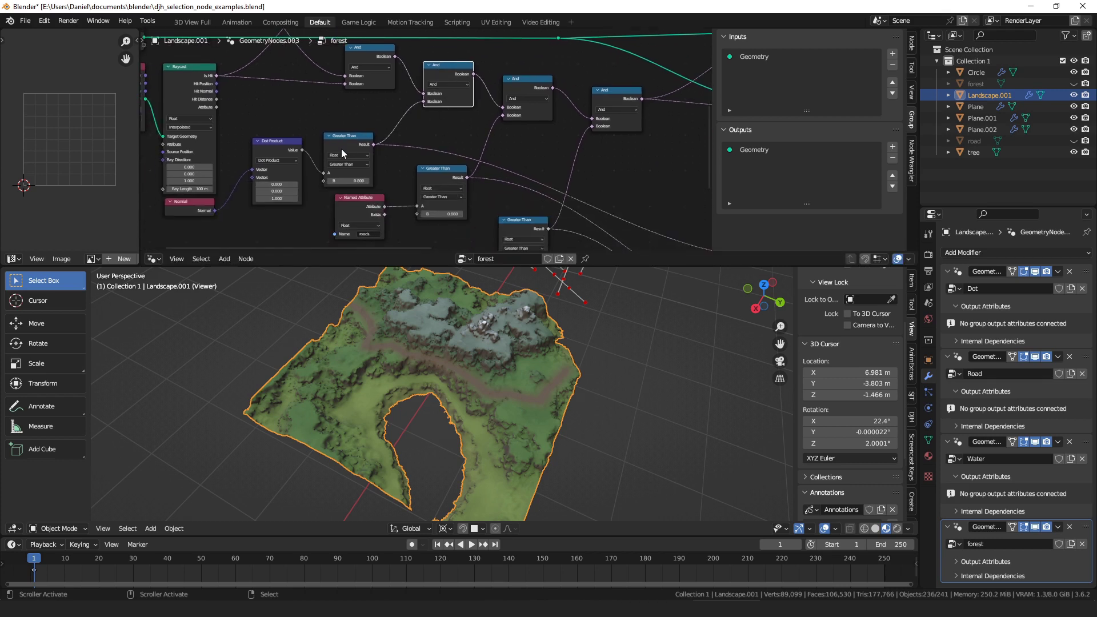
left_click_drag(279, 149, 275, 153)
left_click_drag(349, 140, 358, 134)
Trace the roads Named Attribute and its Greater Than comparison into the third And node.
middle_click_drag(444, 130, 350, 124)
left_click_drag(438, 82, 440, 87)
middle_click_drag(440, 86, 446, 67)
left_click_drag(273, 177, 276, 174)
middle_click_drag(527, 78, 465, 94)
Trace the Position, Separate XYZ and Greater Than height test into the fourth And node.
middle_click_drag(512, 132, 459, 131)
left_click_drag(400, 83, 408, 95)
middle_click_drag(422, 117, 425, 88)
left_click_drag(417, 68, 418, 76)
middle_click_drag(412, 136, 493, 61)
left_click_drag(214, 178, 244, 178)
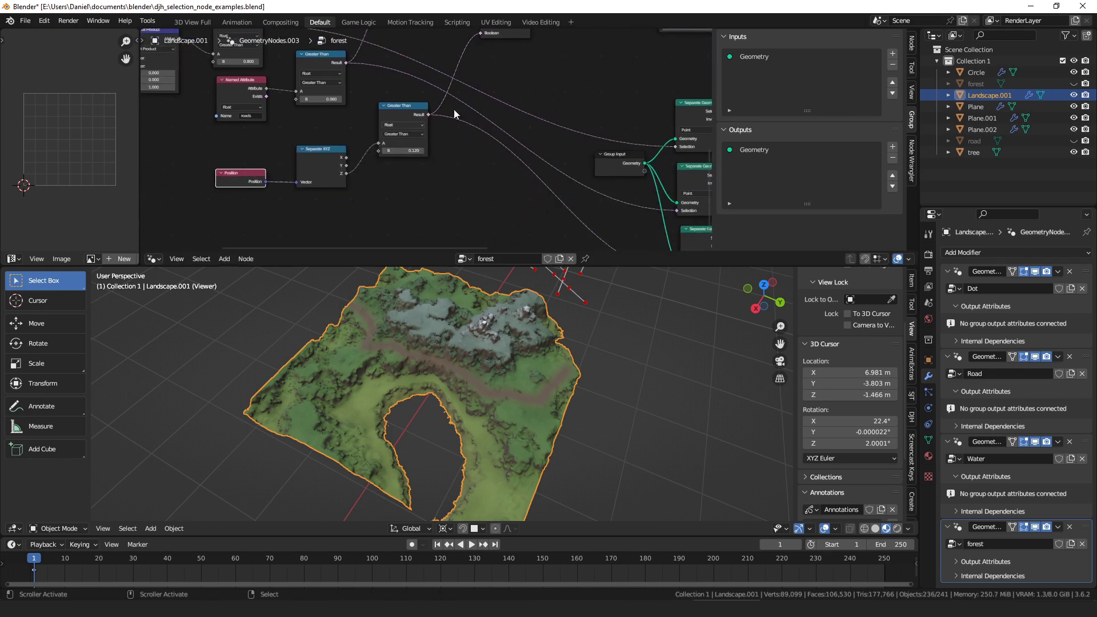
Preview the viewer for the final And selection and inspect the remaining terrain patches.
middle_click_drag(610, 91, 428, 144)
scroll(429, 145, "down", 4)
middle_click_drag(478, 171, 546, 179)
middle_click_drag(598, 50, 478, 147)
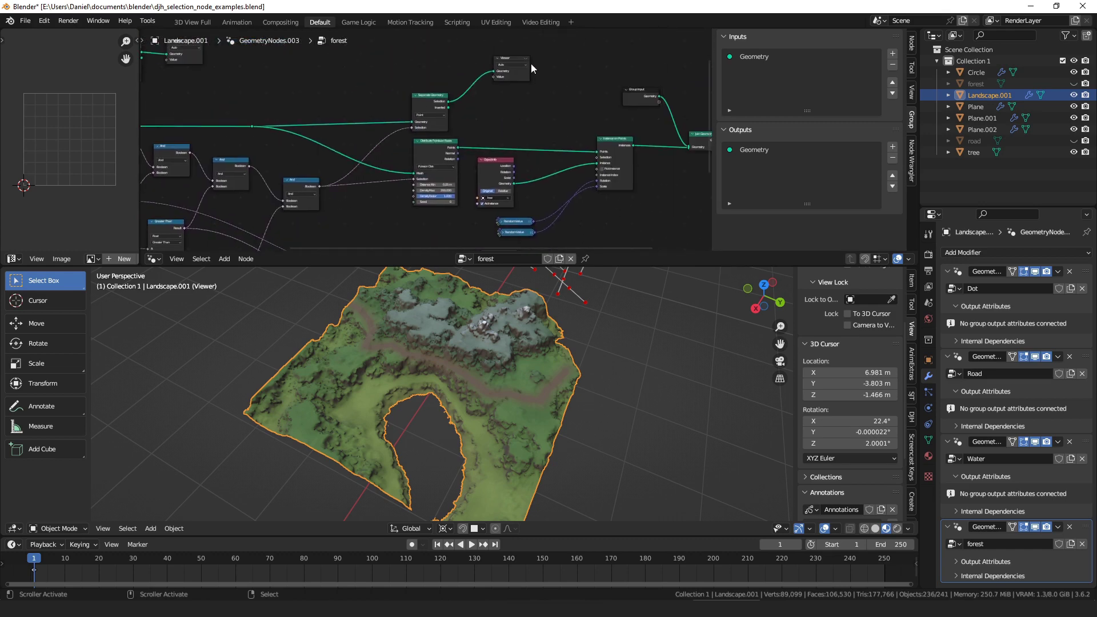
left_click(525, 58)
middle_click_drag(472, 354, 479, 348)
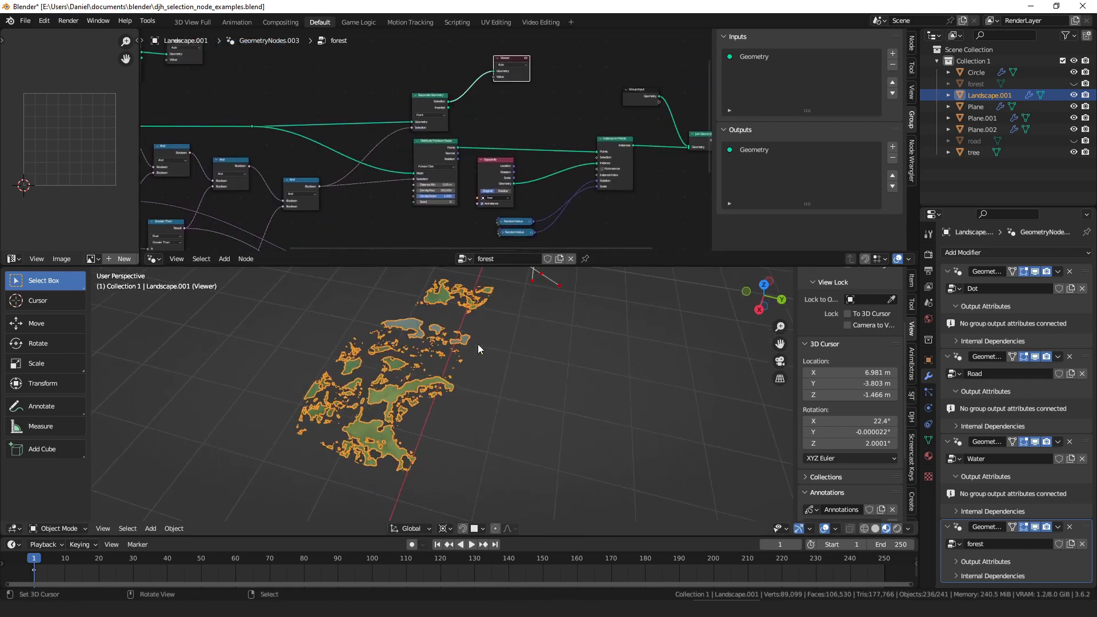
Preview the Distribute Points on Faces output without the viewer, followed by the Instance on Points output.
middle_click_drag(534, 154, 472, 138)
left_click(386, 133, "ctrl+shift")
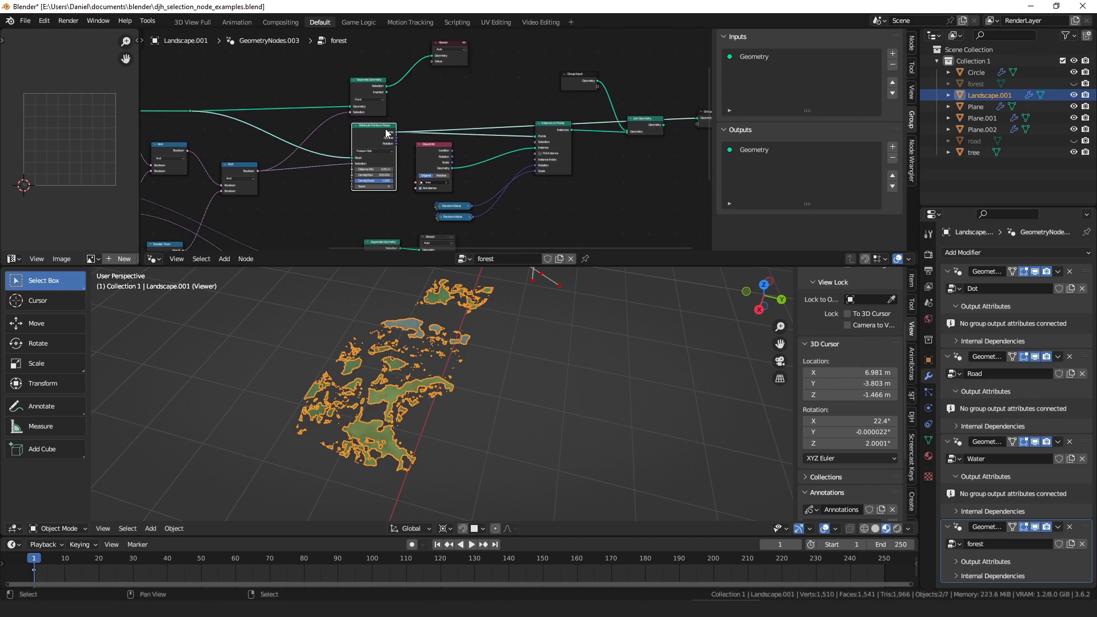
left_click(465, 42)
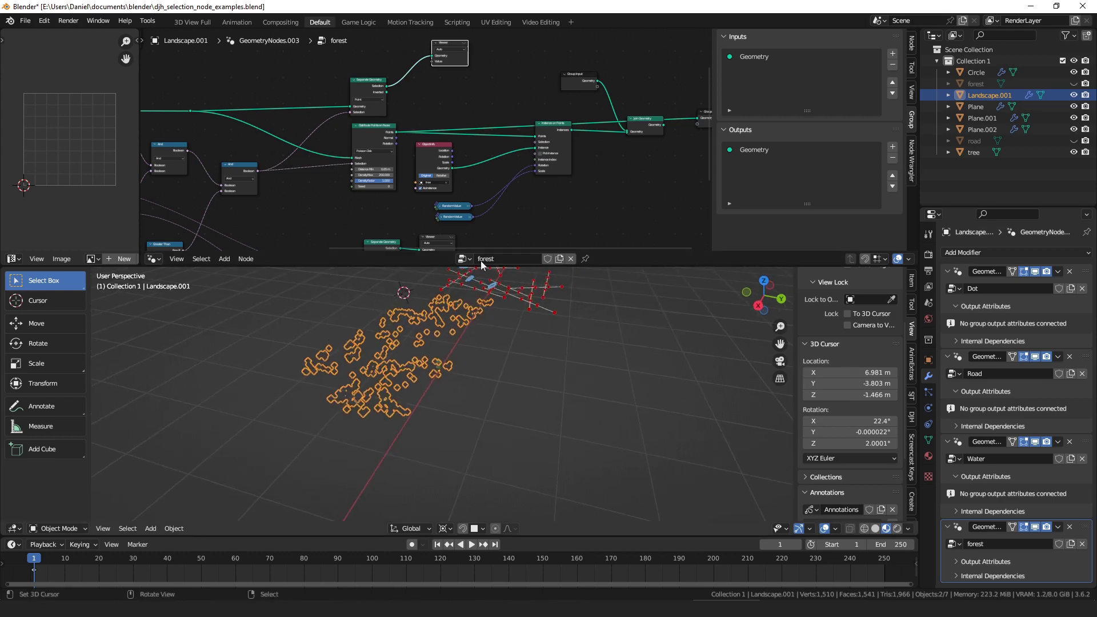
left_click(558, 122)
middle_click_drag(491, 337, 565, 358)
Output the forest group's Join Geometry result, maximize the 3D viewport and look over the finished landscape.
left_click(655, 127, "ctrl+shift")
scroll(566, 358, "down", 3)
key("ctrl+space")
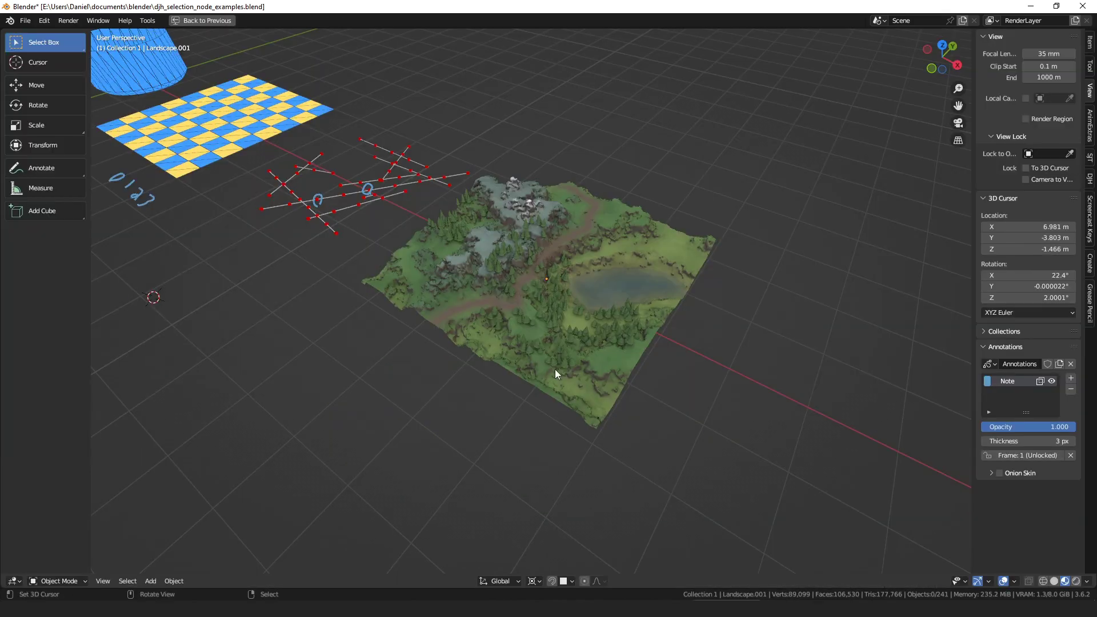
scroll(555, 369, "up", 3)
middle_click_drag(661, 292, 616, 318)
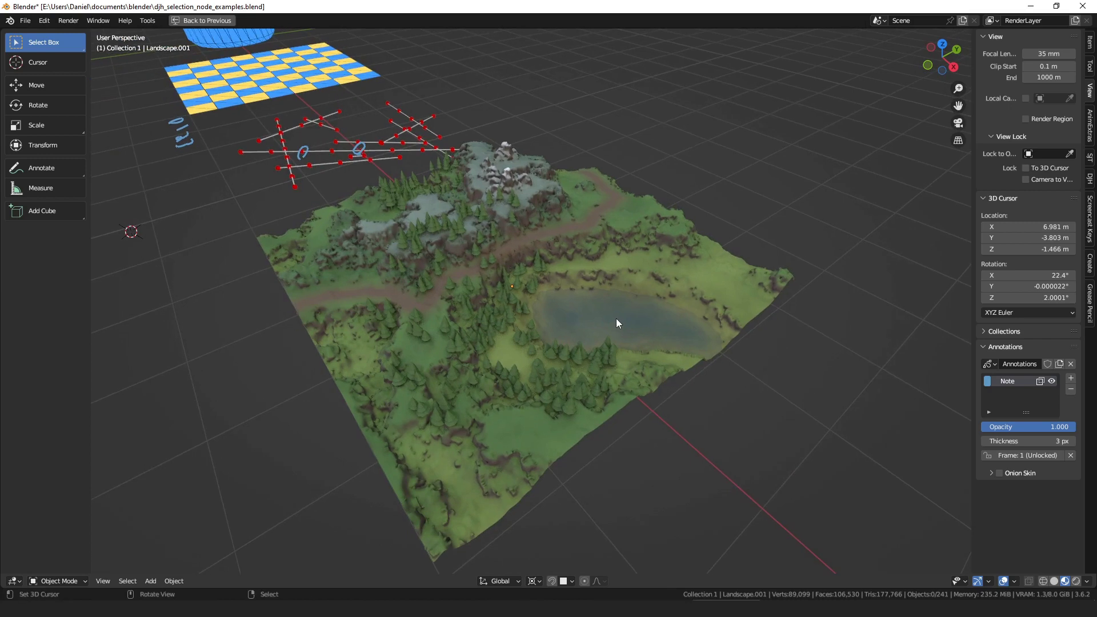